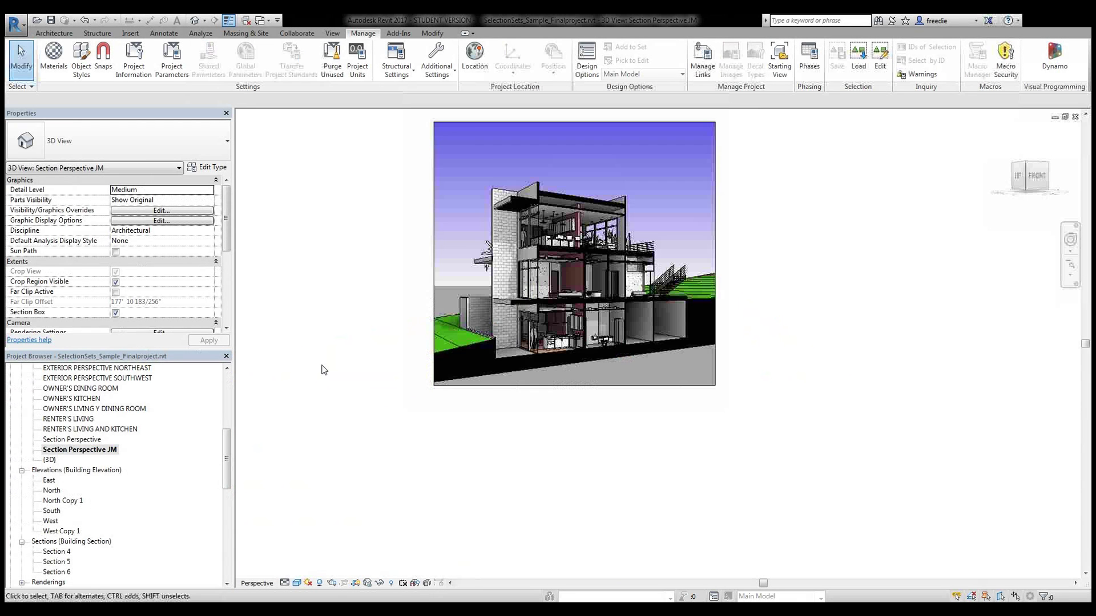
Zoom the section perspective to fit and expand Floor Plans in the Project Browser
key("z")
key("f")
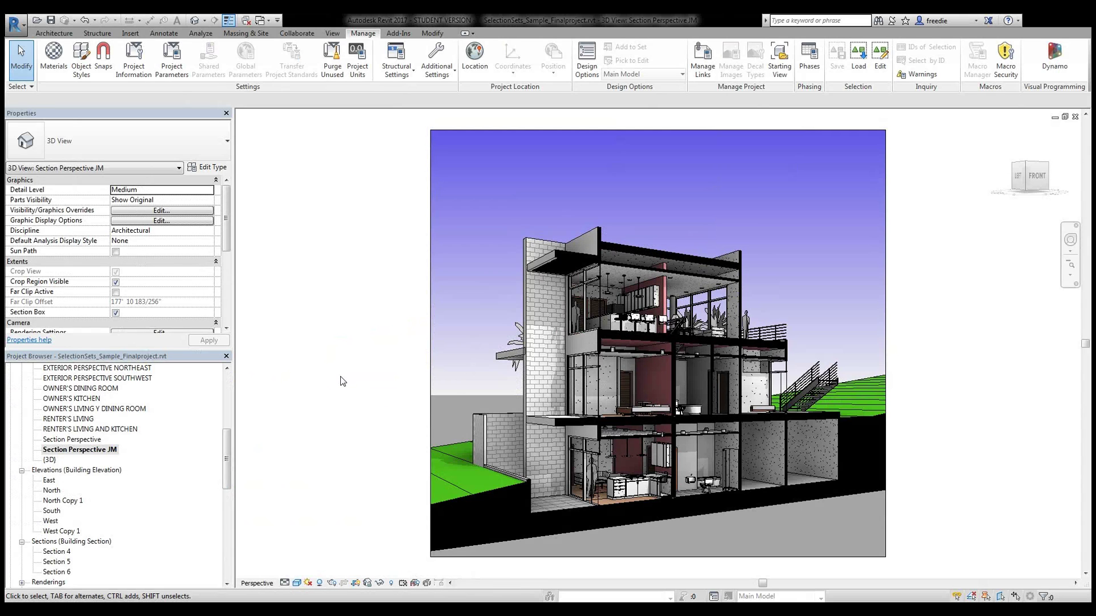
left_click(226, 382)
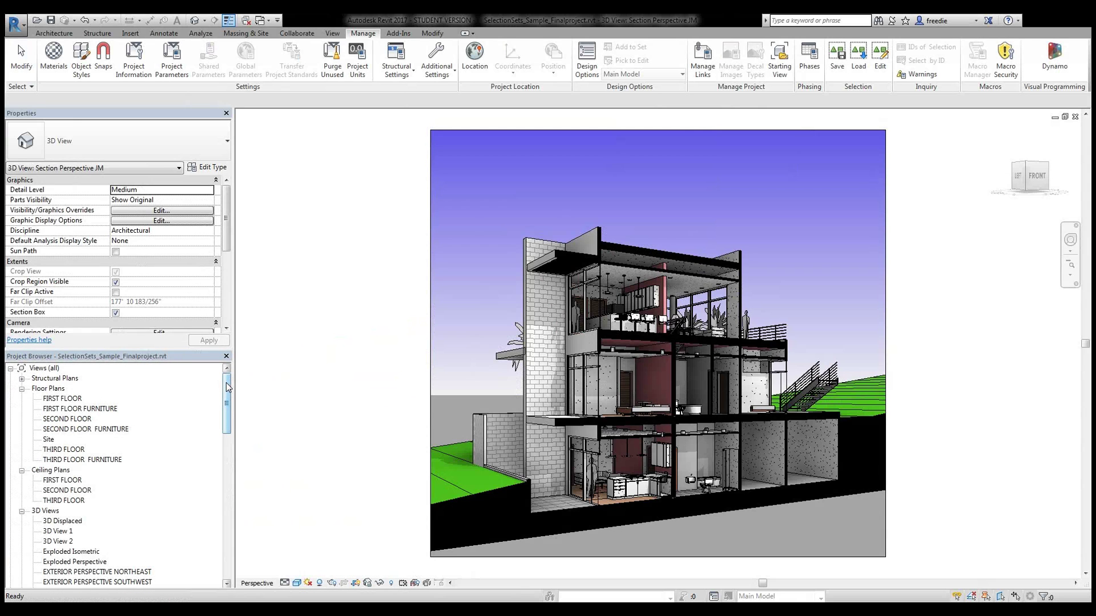
Open the Site floor plan and pan and zoom to frame the house
double_click(49, 439)
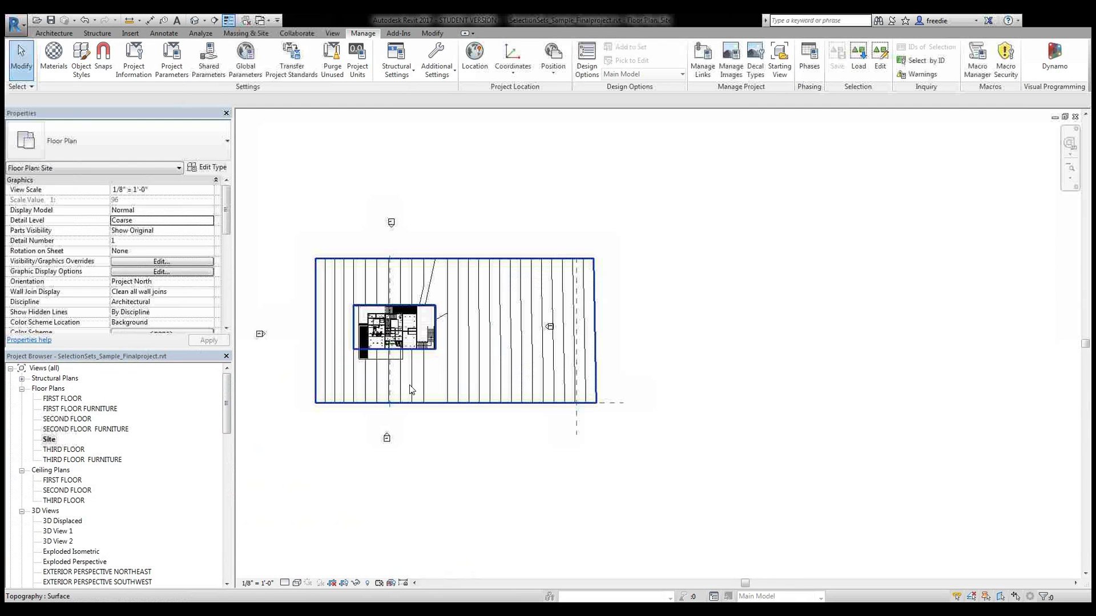
middle_click_drag(553, 451, 679, 452)
scroll(678, 452, "up", 4)
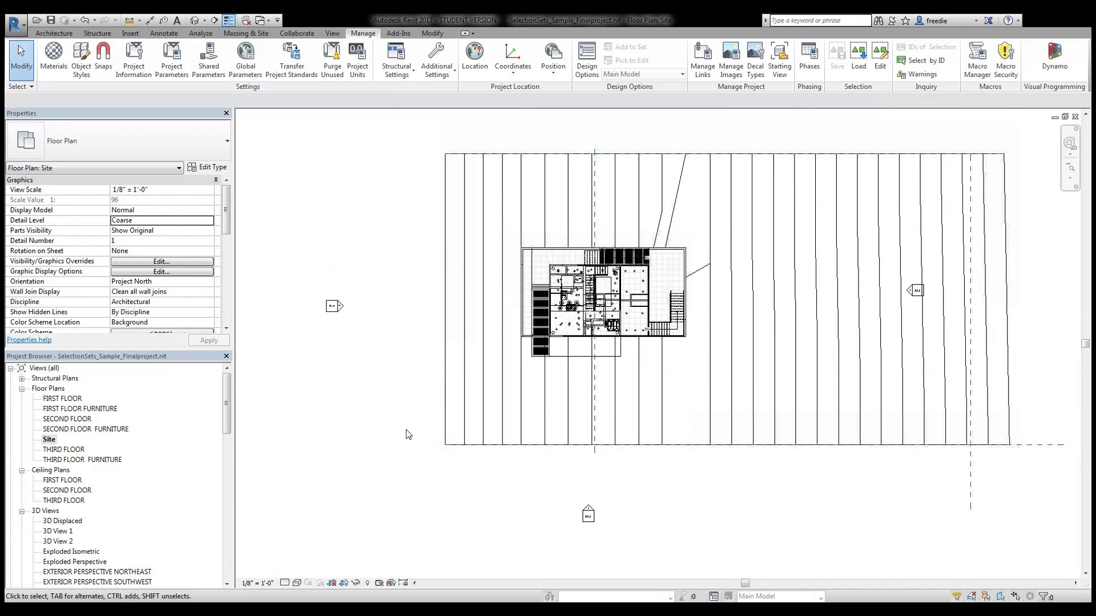
scroll(407, 435, "up", 1)
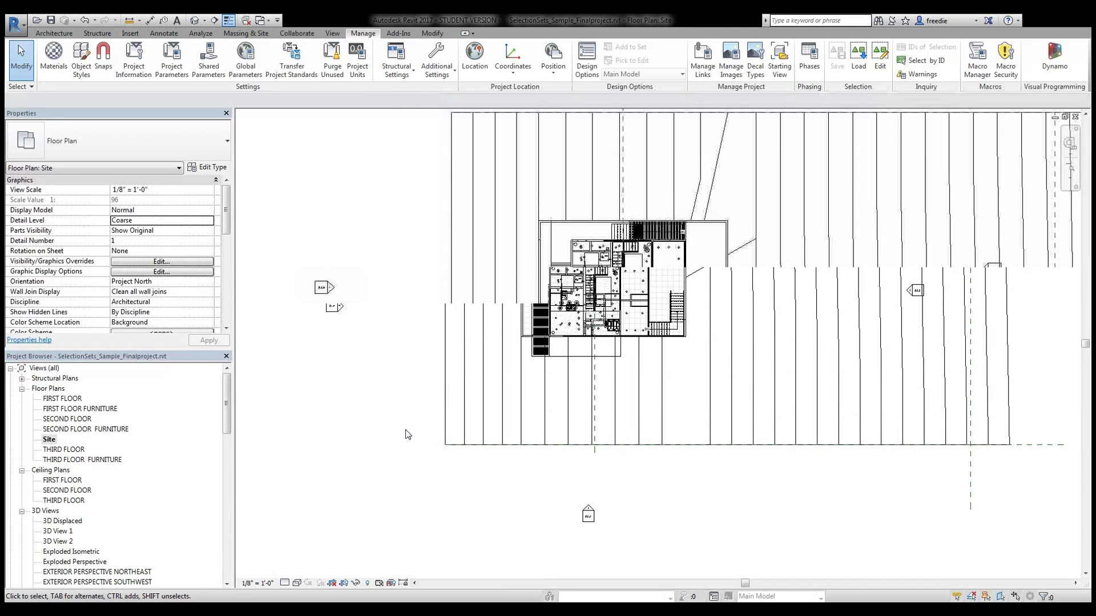
Display the Site plan in Hidden Line visual style and recentre it
left_click(297, 583)
left_click(317, 526)
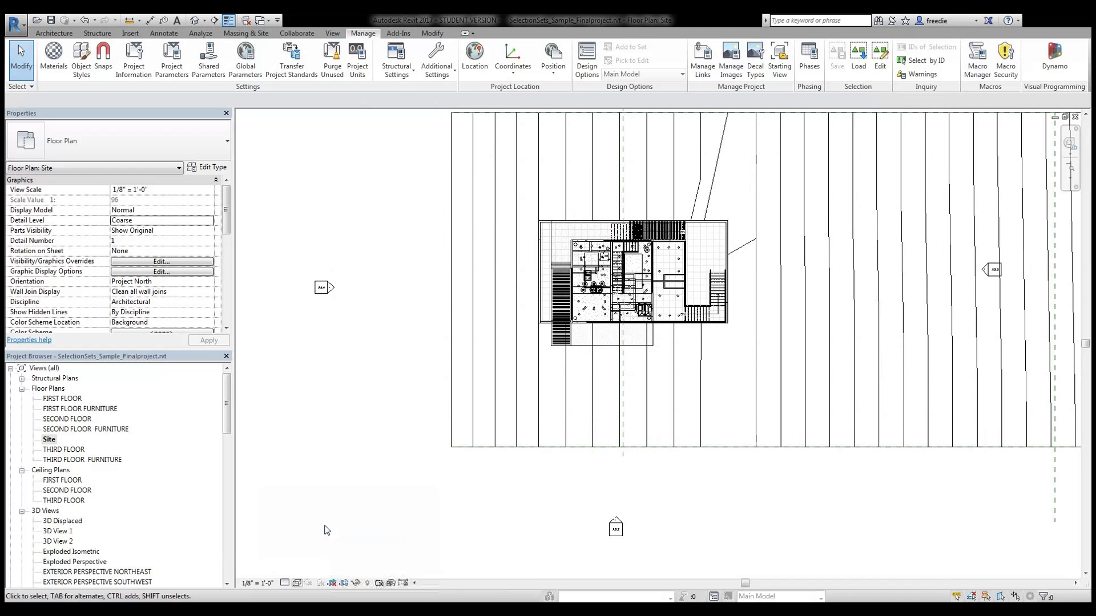
middle_click_drag(412, 362, 391, 385)
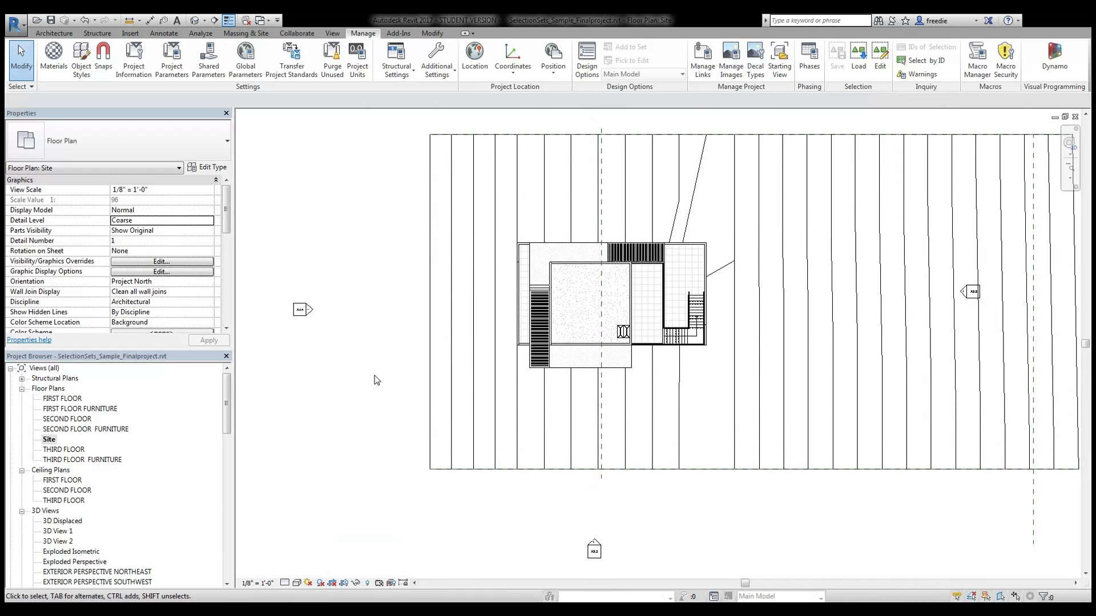
middle_click_drag(454, 554, 433, 519)
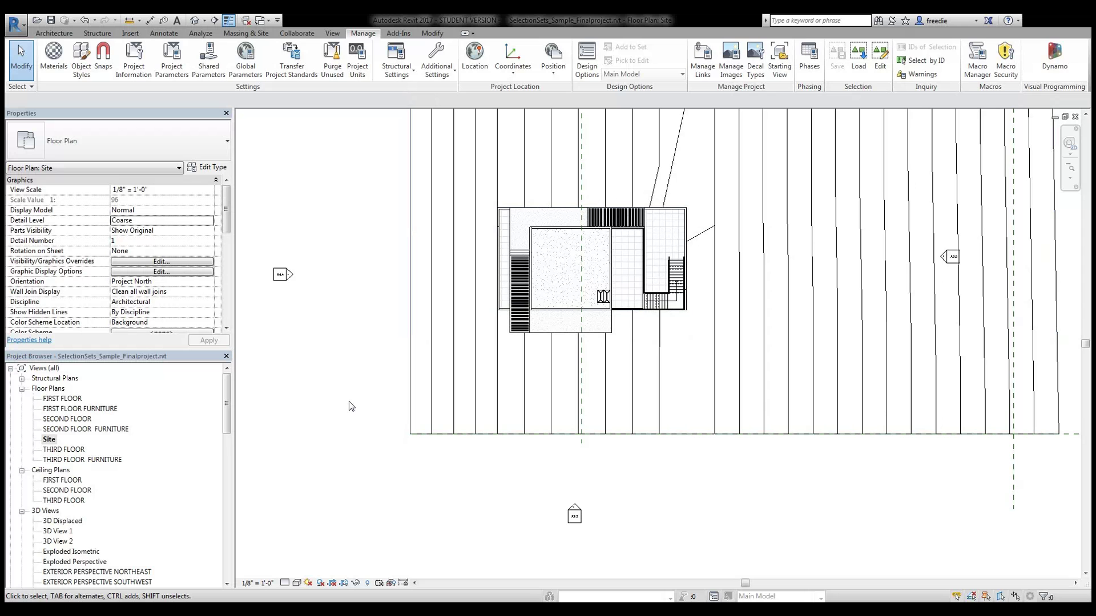
left_click(49, 440)
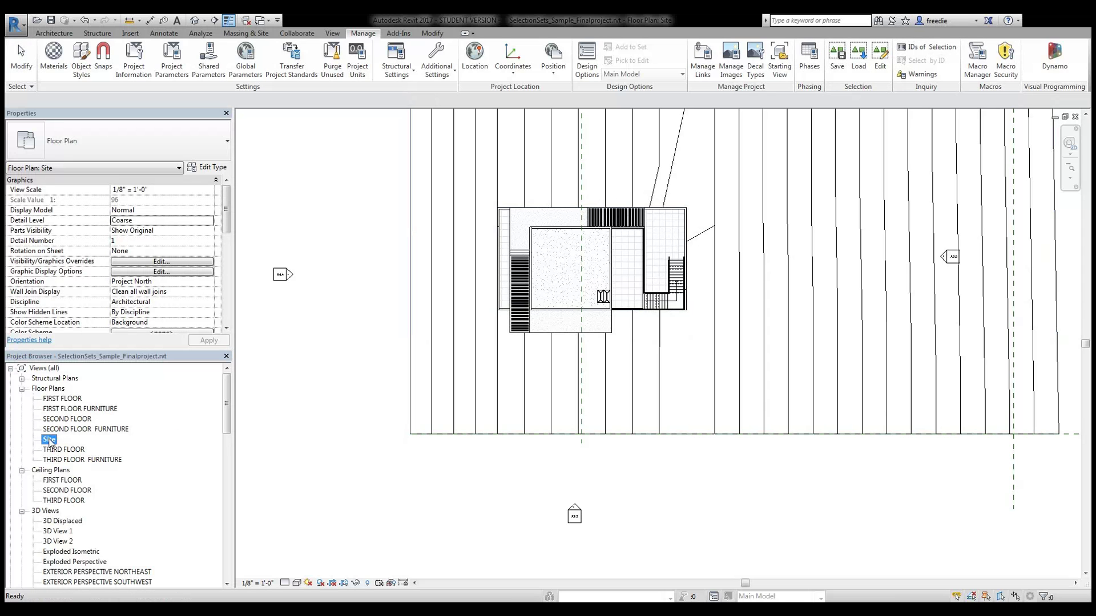
Place a new perspective camera at the site's lower left, aimed at the house
left_click(204, 21)
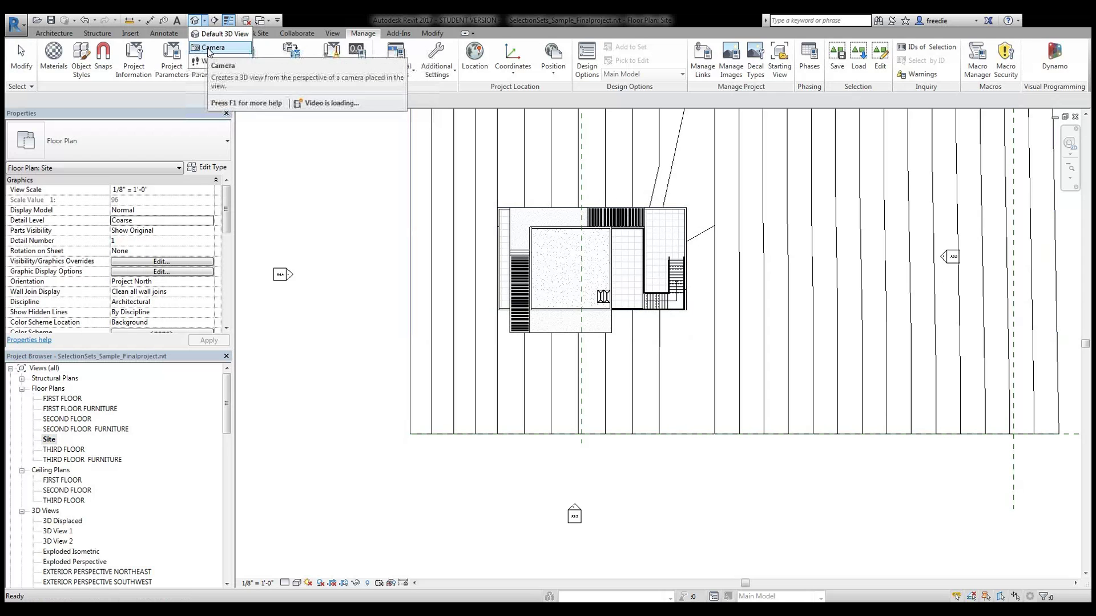
left_click(210, 49)
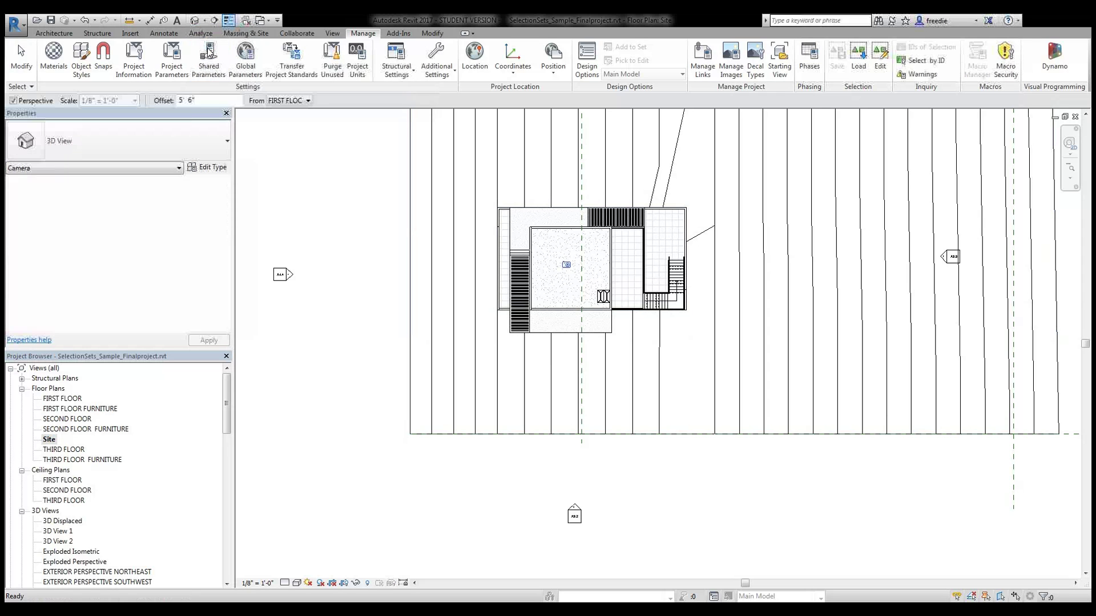
left_click(403, 556)
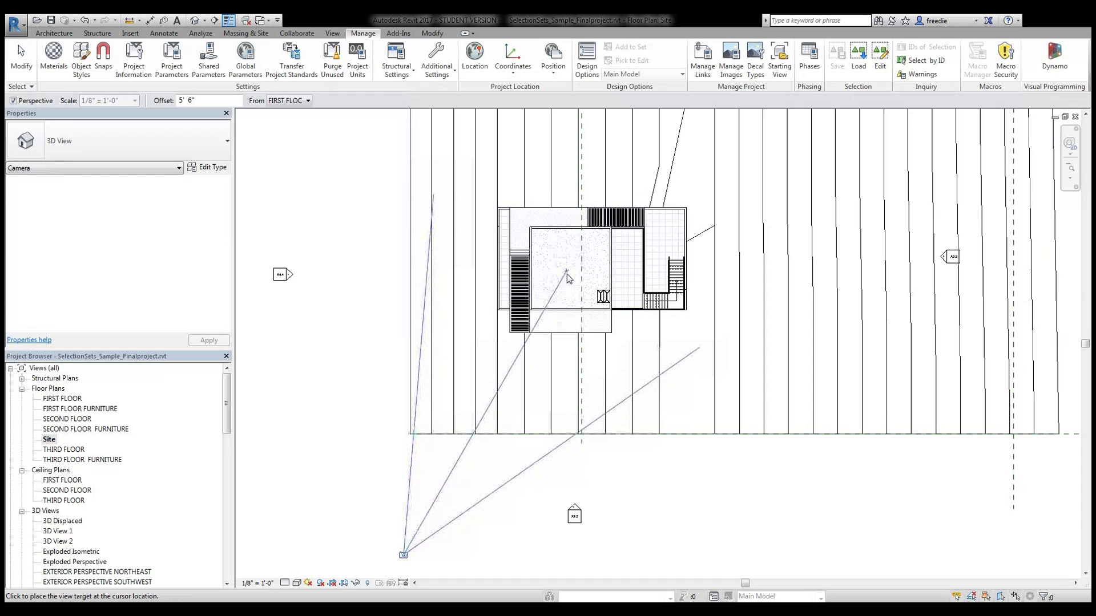
left_click(574, 270)
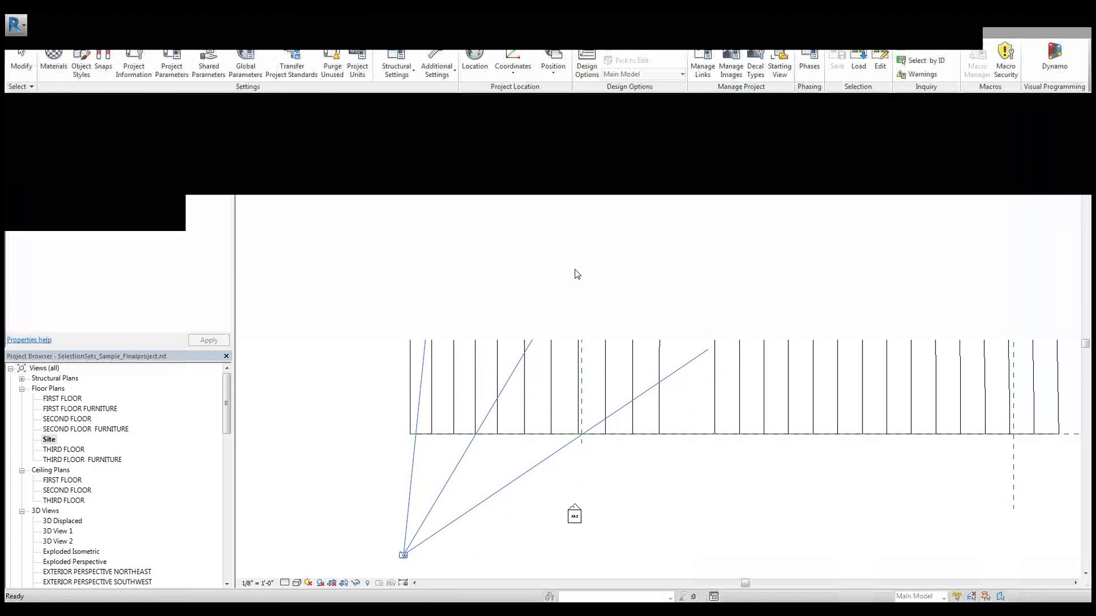
Raise the crop frame's top and bottom edges so the roof and palm trees fit
scroll(689, 479, "down", 3)
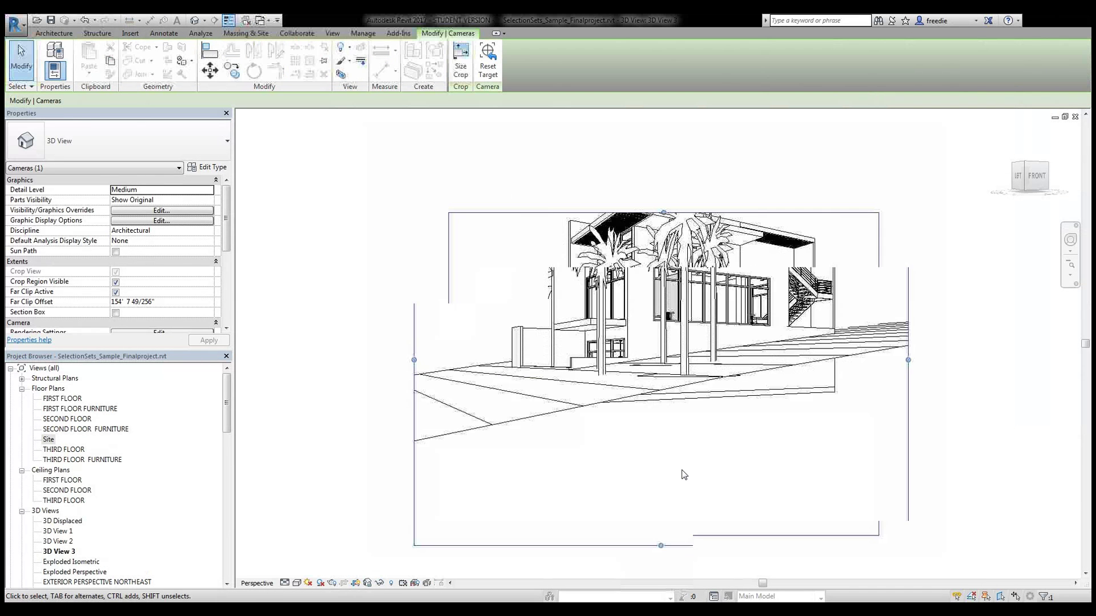
middle_click_drag(673, 490, 629, 499)
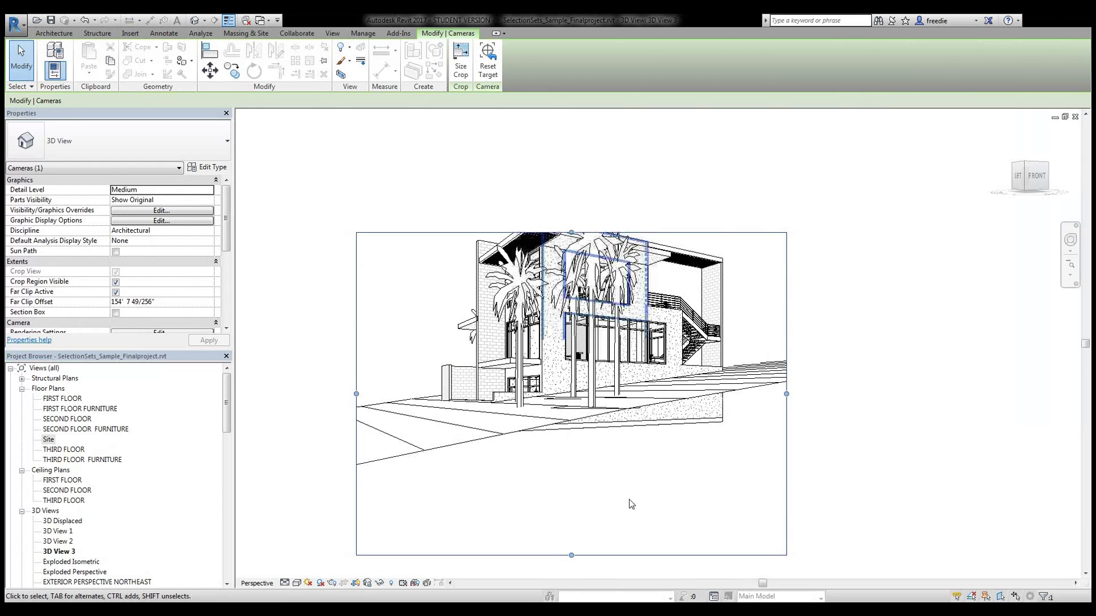
left_click_drag(574, 233, 588, 135)
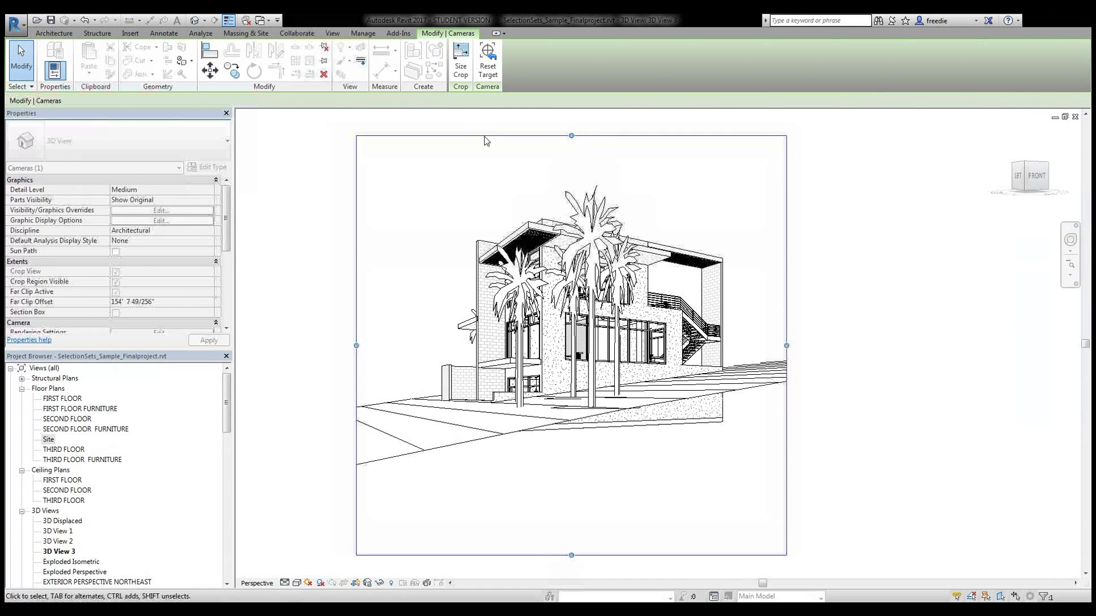
left_click_drag(571, 556, 574, 473)
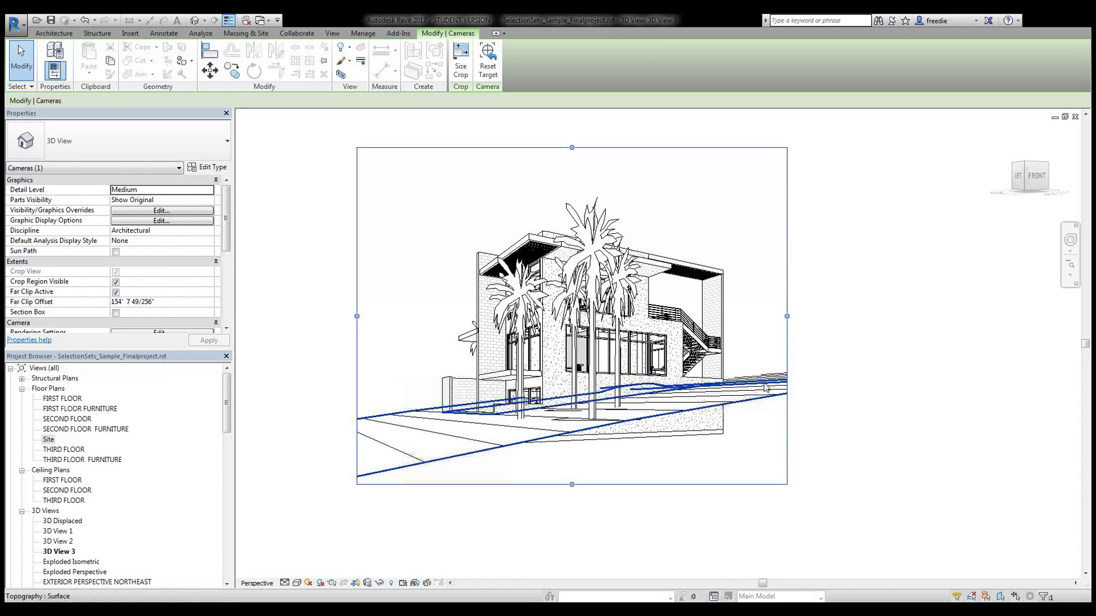
mouse_move(507, 361)
middle_mouse_down()
mouse_move(519, 375)
mouse_move(501, 376)
middle_mouse_up()
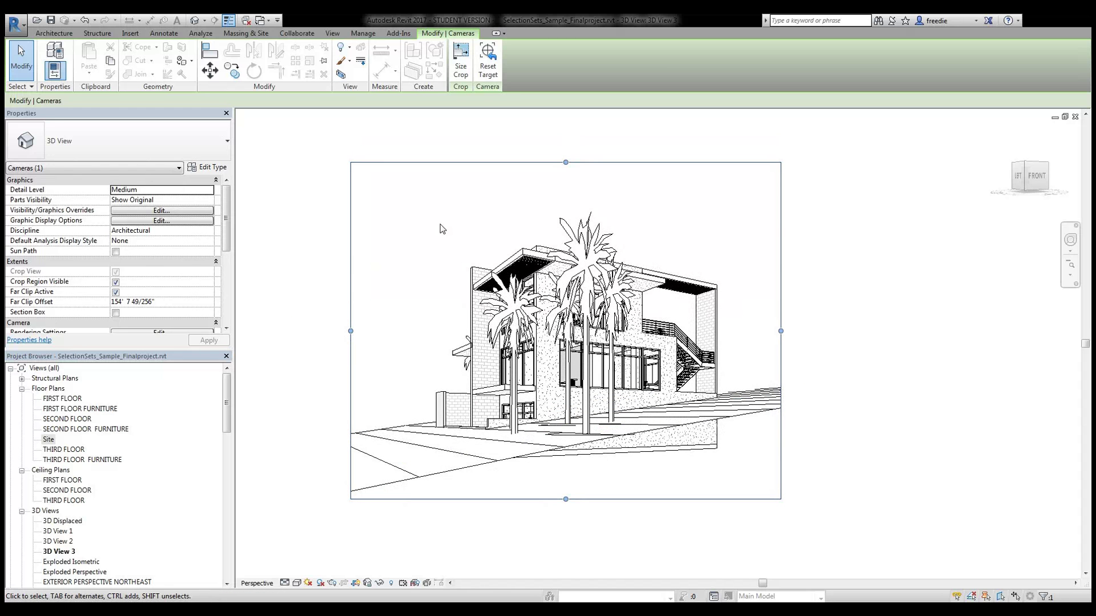
Turn off Far Clip Active and turn on Section Box for 3D View 3
scroll(227, 242, "down", 3)
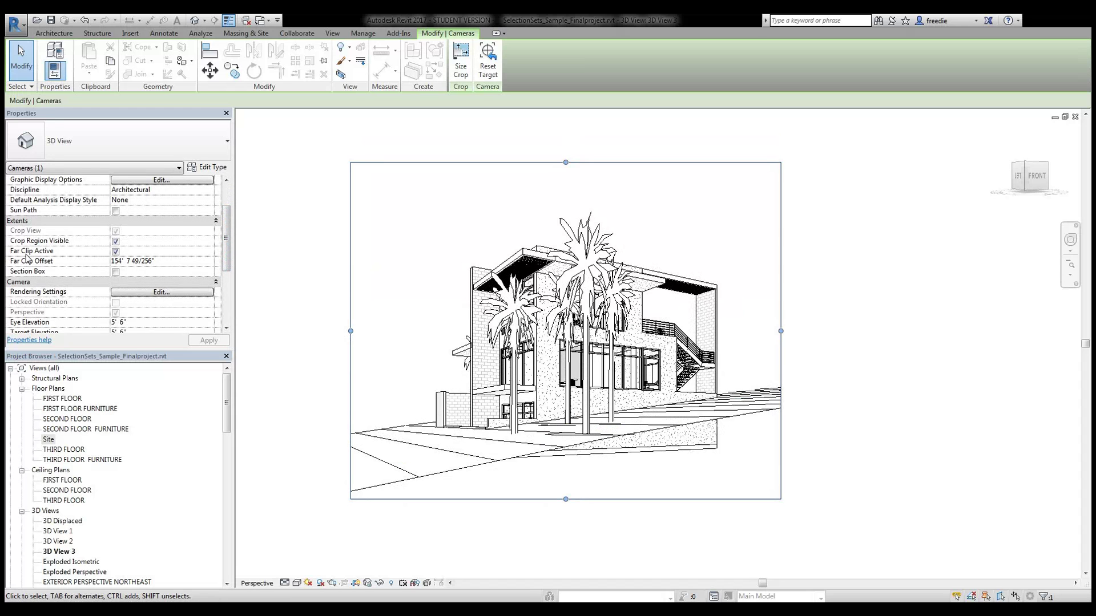
left_click(116, 252)
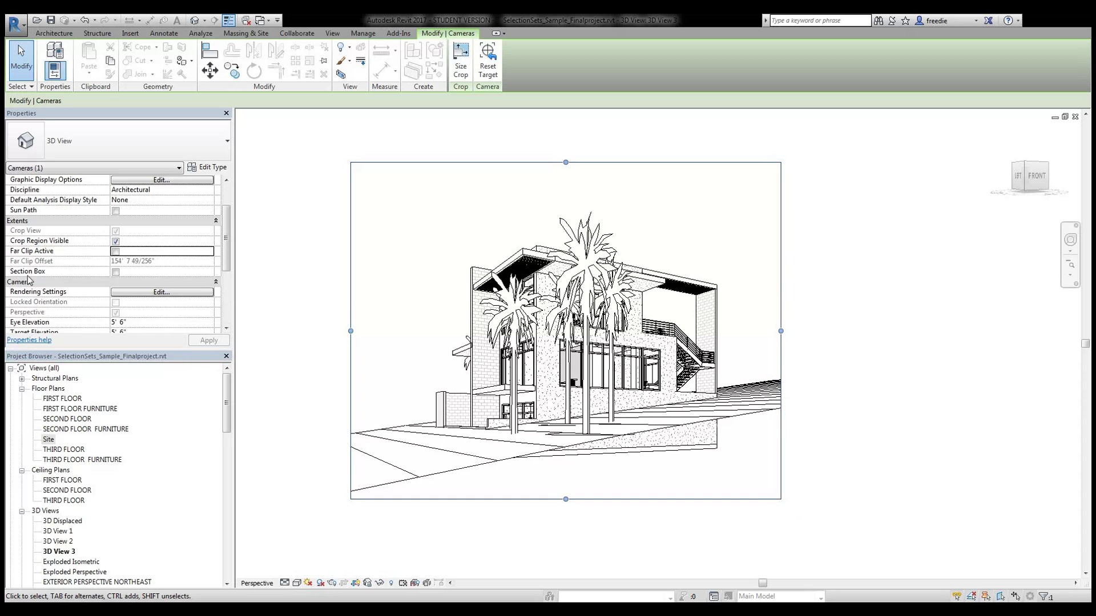
left_click(116, 273)
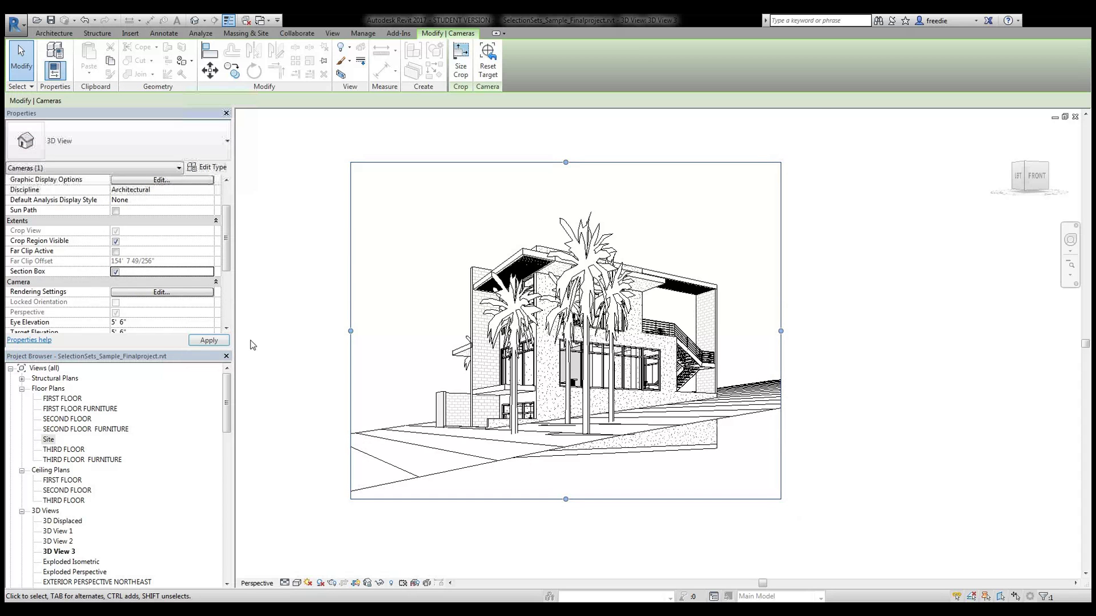
left_click(844, 297)
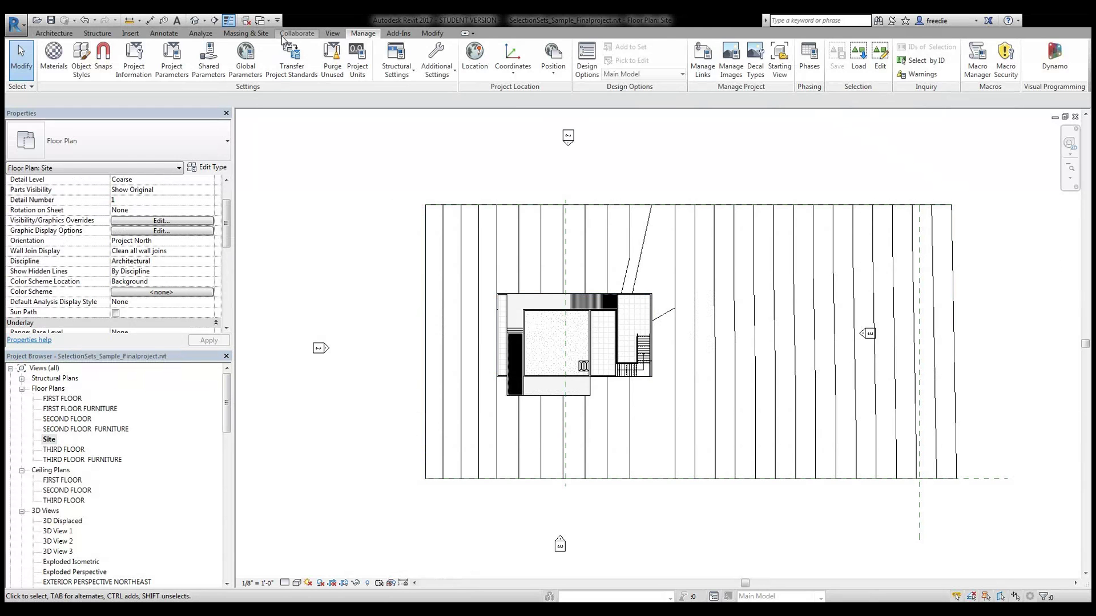
Tile the Site plan and 3D View 3 windows and zoom both to fit with ZA
left_click(332, 33)
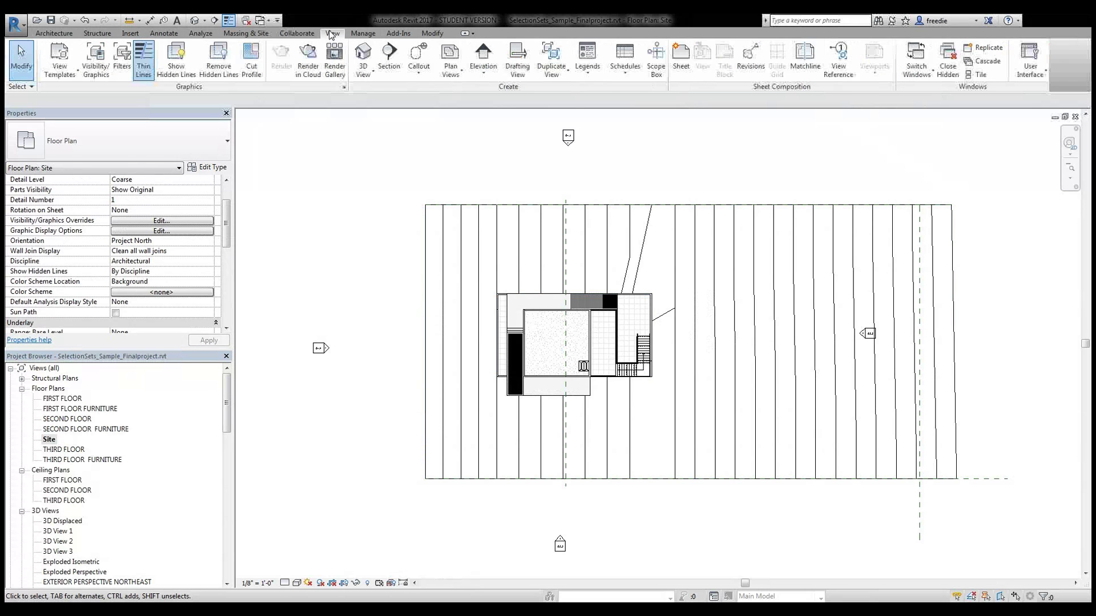
left_click(977, 74)
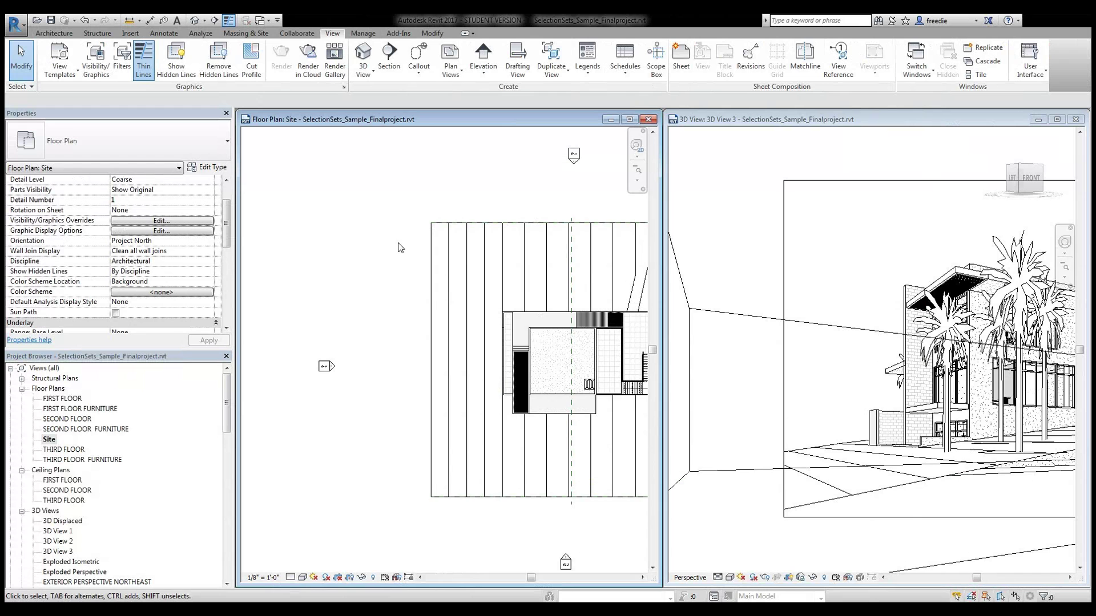
left_click(717, 195)
key("z")
key("a")
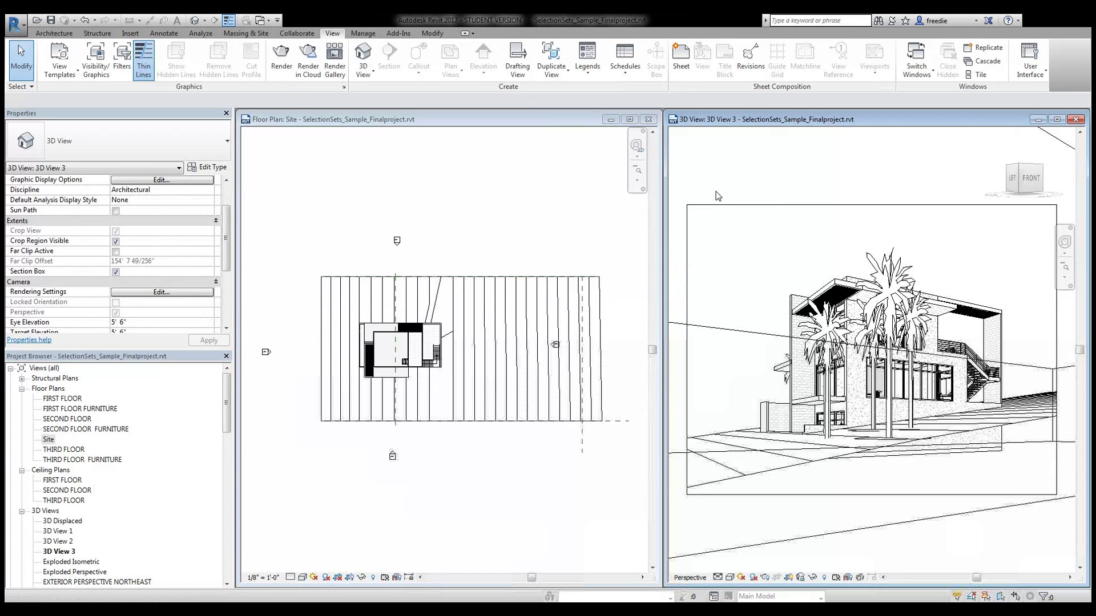
Select the section box and pull its bottom edge up through the house in the plan
left_click(732, 331)
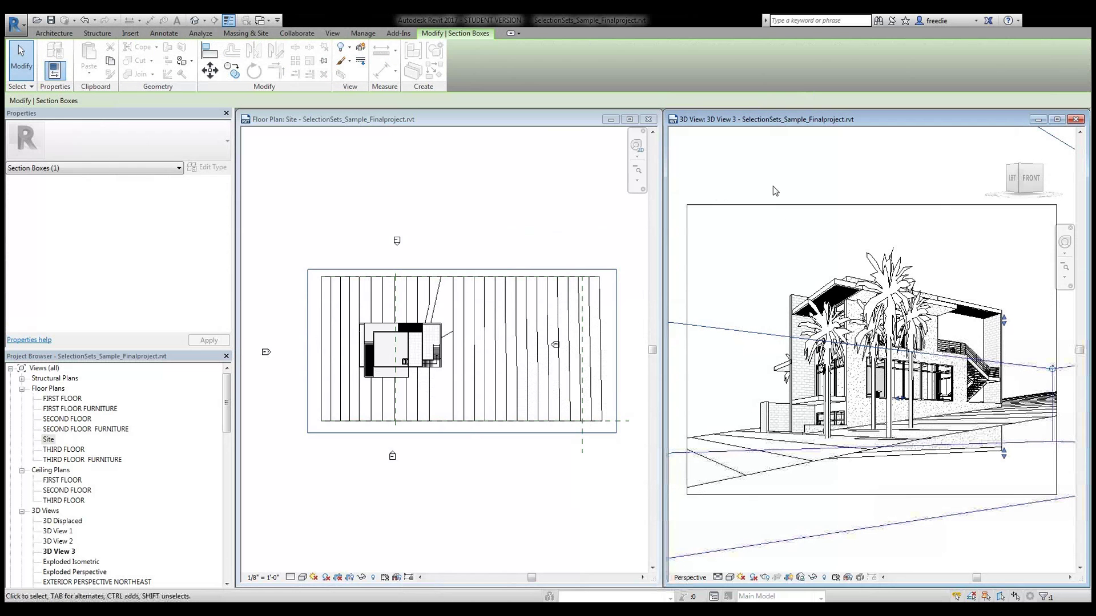
left_click(337, 124)
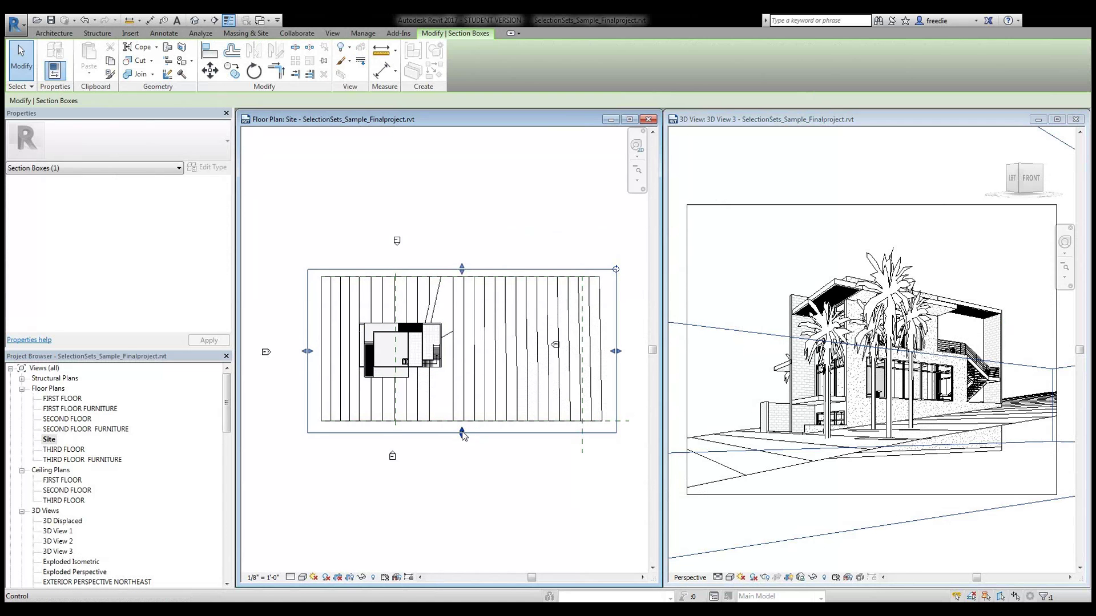
left_click_drag(463, 434, 462, 355)
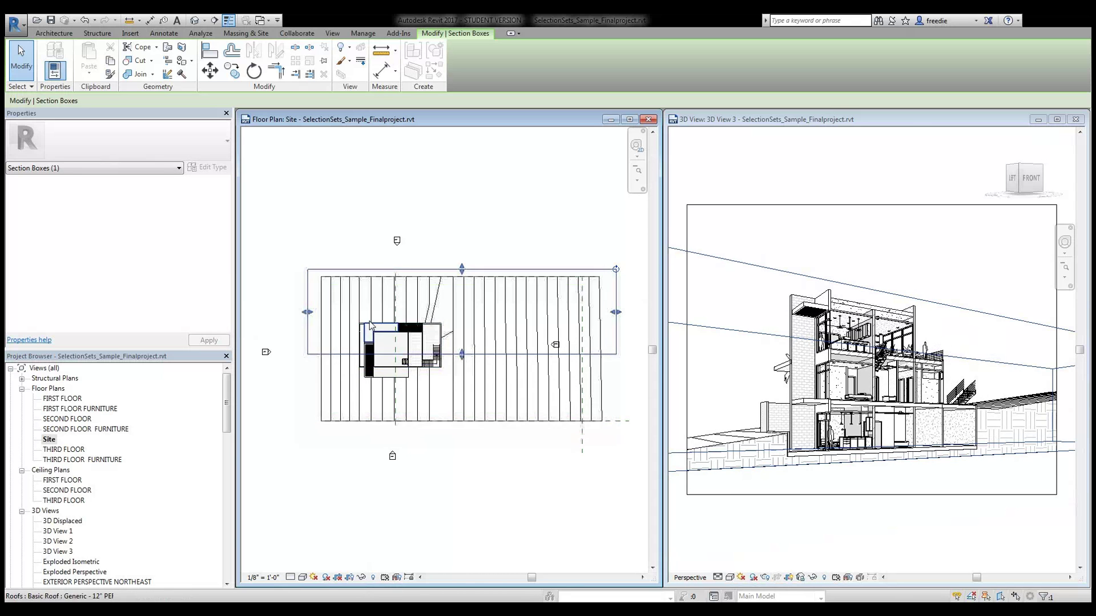
scroll(371, 326, "up", 8)
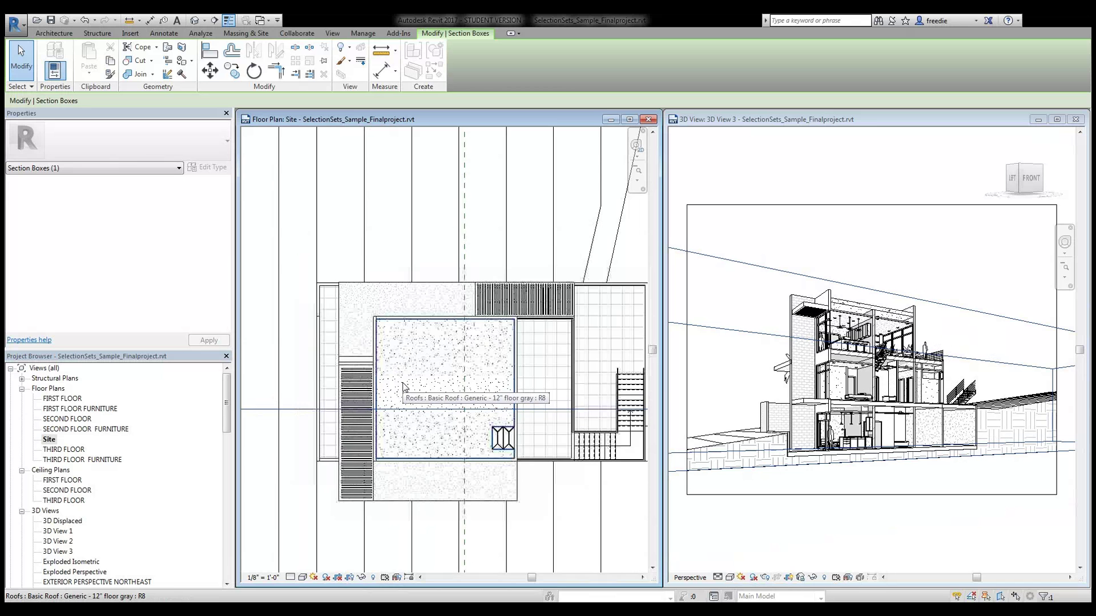
middle_click_drag(404, 387, 388, 347)
Show the Site plan in Wireframe and reposition a section box edge
left_click(303, 578)
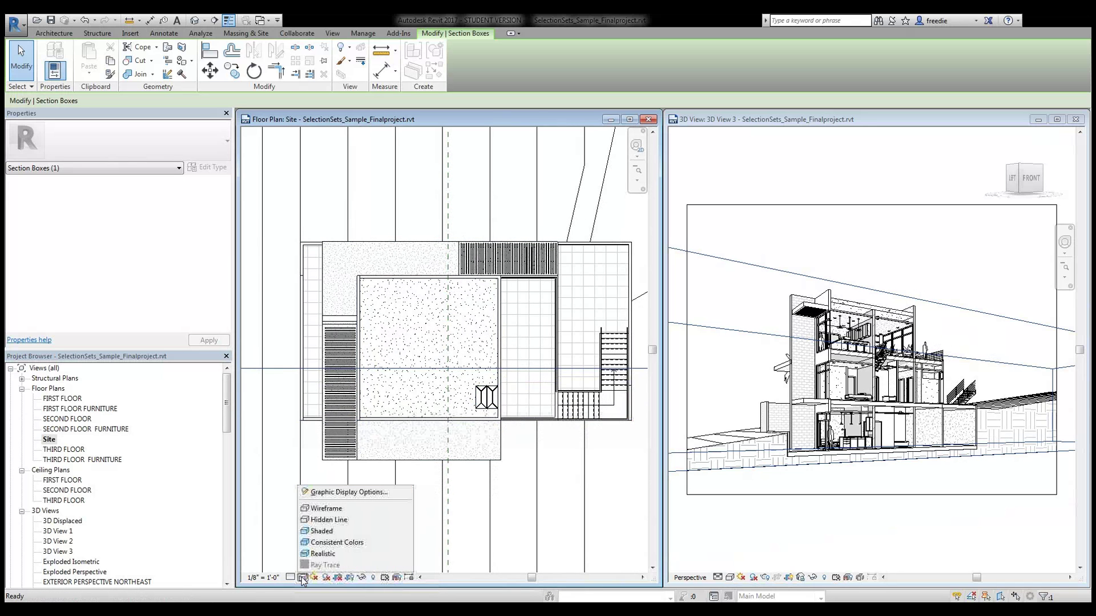
left_click(328, 508)
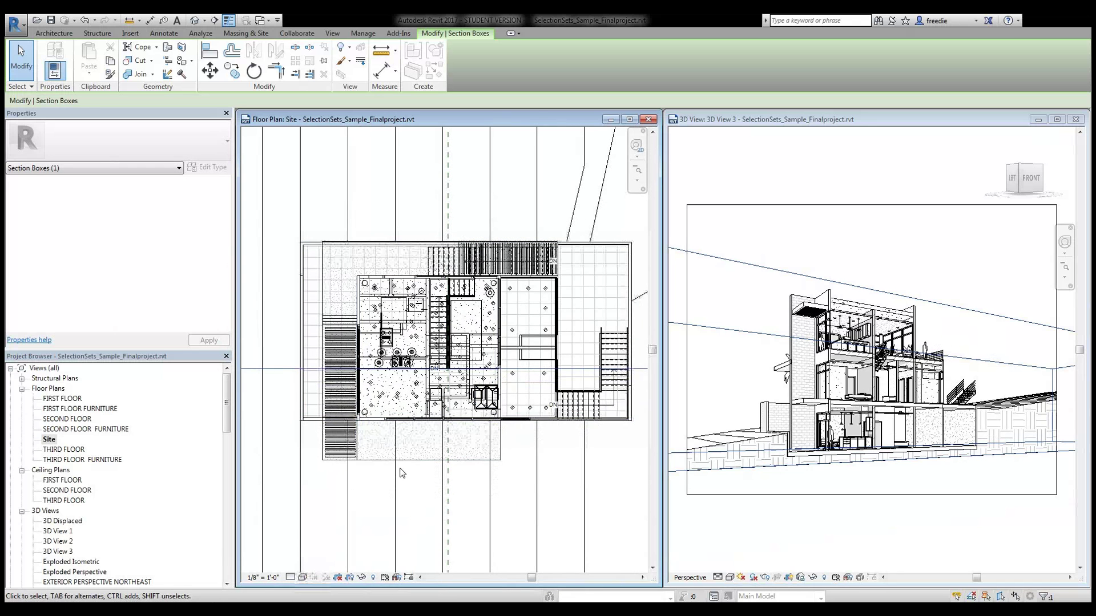
scroll(402, 405, "down", 4)
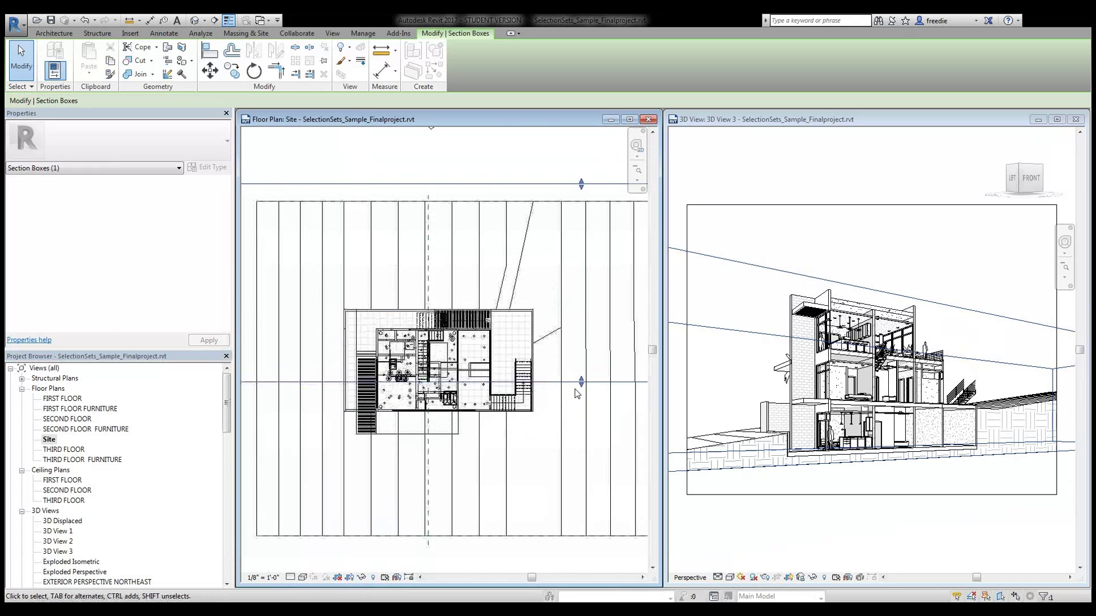
left_click_drag(580, 386, 579, 389)
scroll(365, 381, "up", 4)
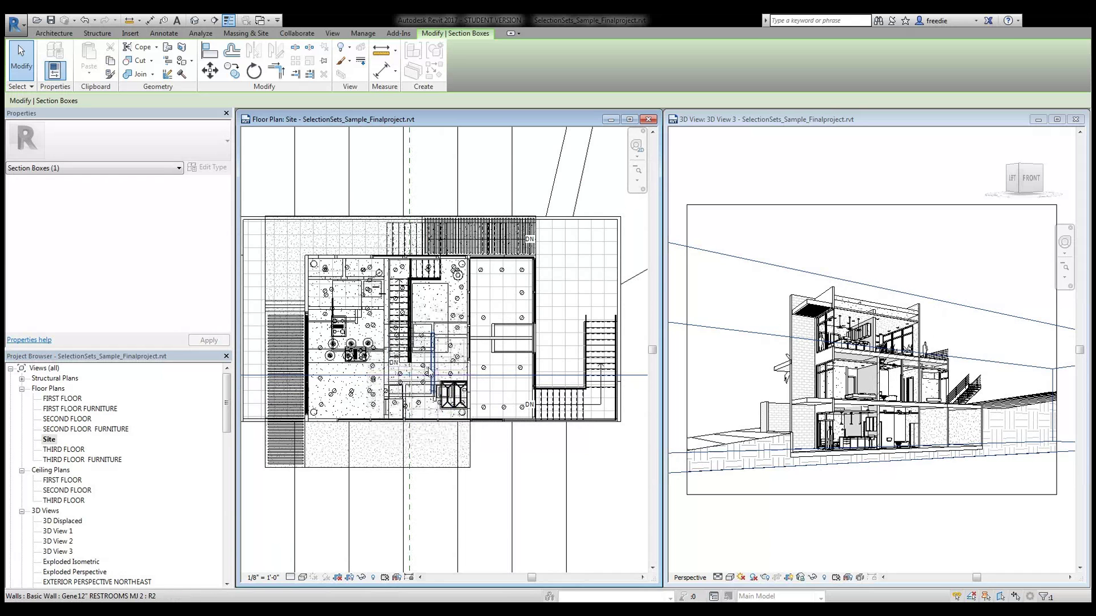
Close the Site plan window and maximize 3D View 3
left_click(964, 531)
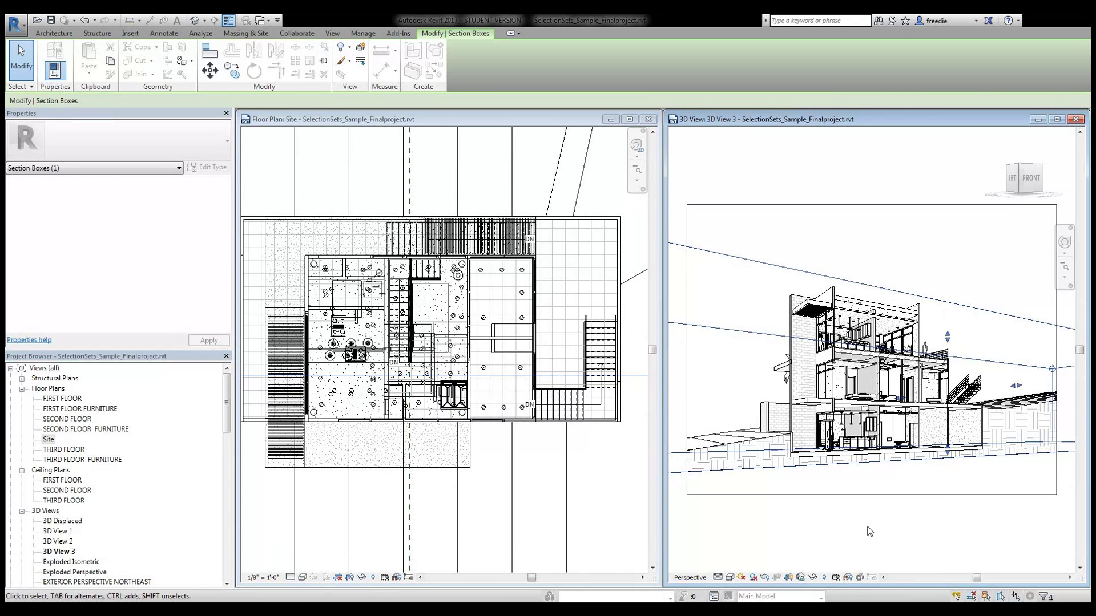
scroll(540, 463, "down", 6)
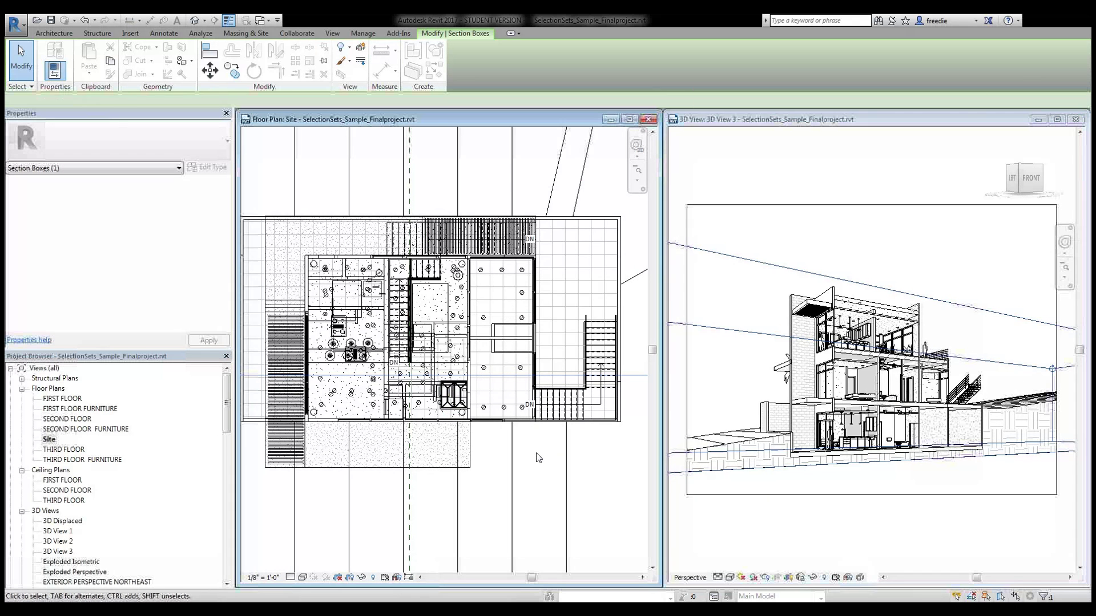
middle_click_drag(508, 470, 473, 437)
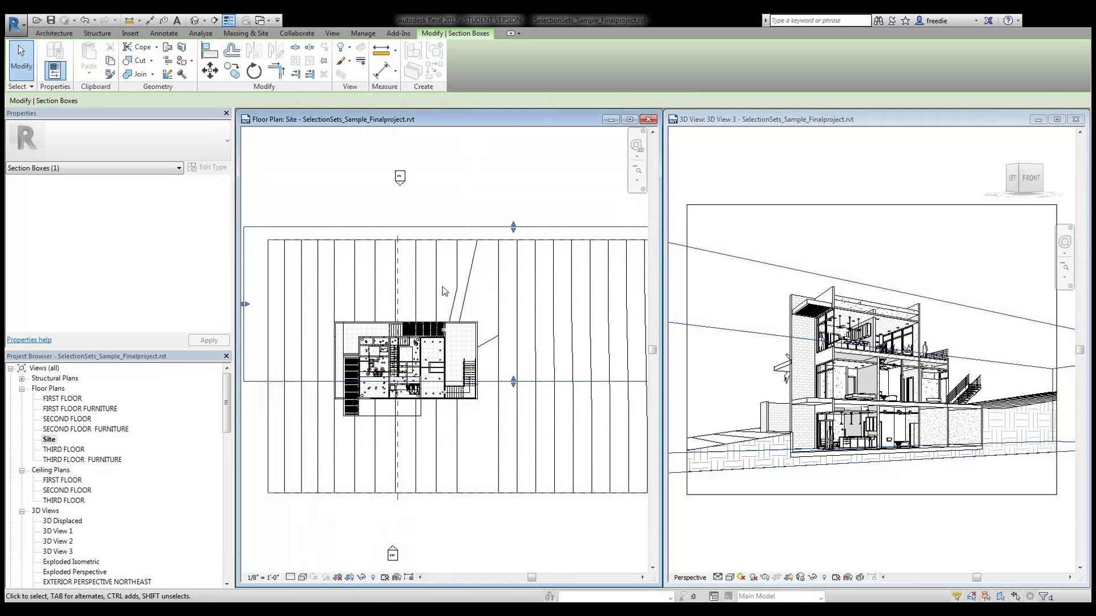
left_click(648, 119)
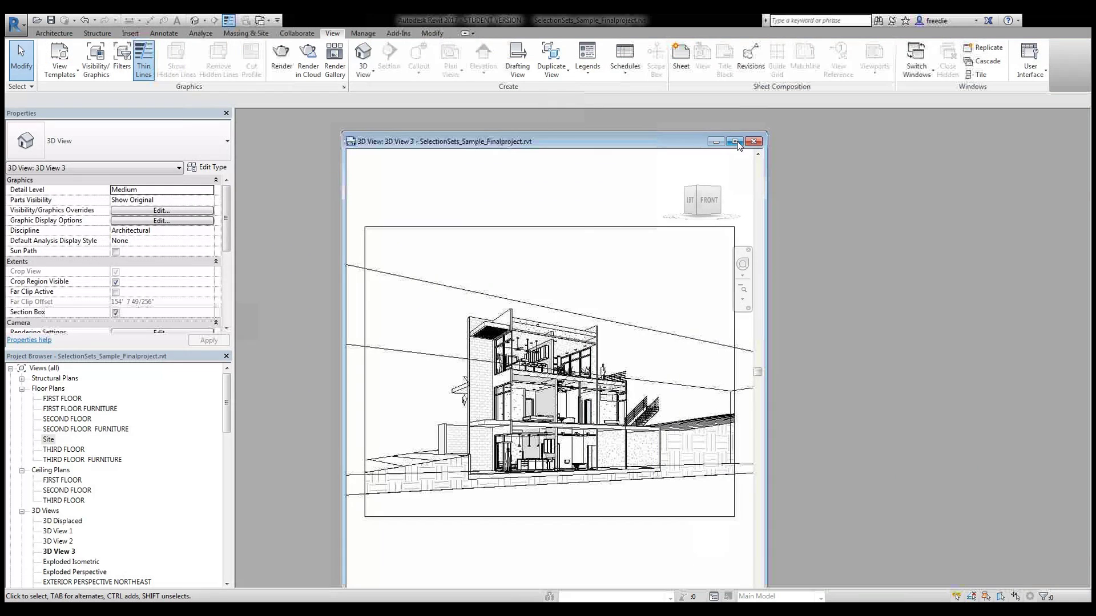
left_click(759, 116)
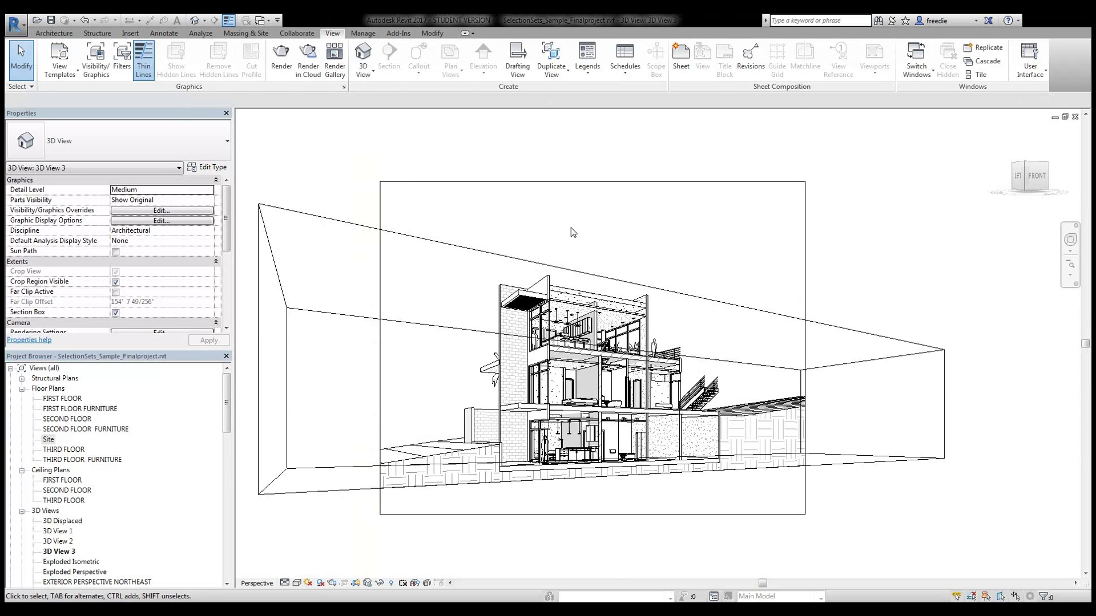
Select the crop region and scroll Properties to the Camera settings at 5' 6" elevation
left_click(505, 182)
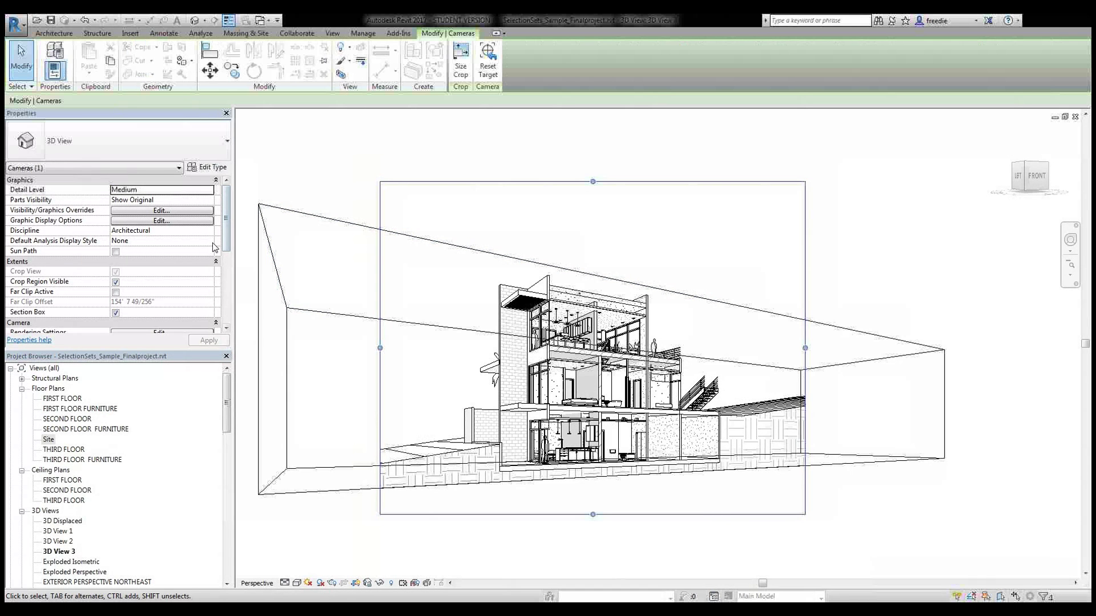
left_click_drag(228, 232, 228, 280)
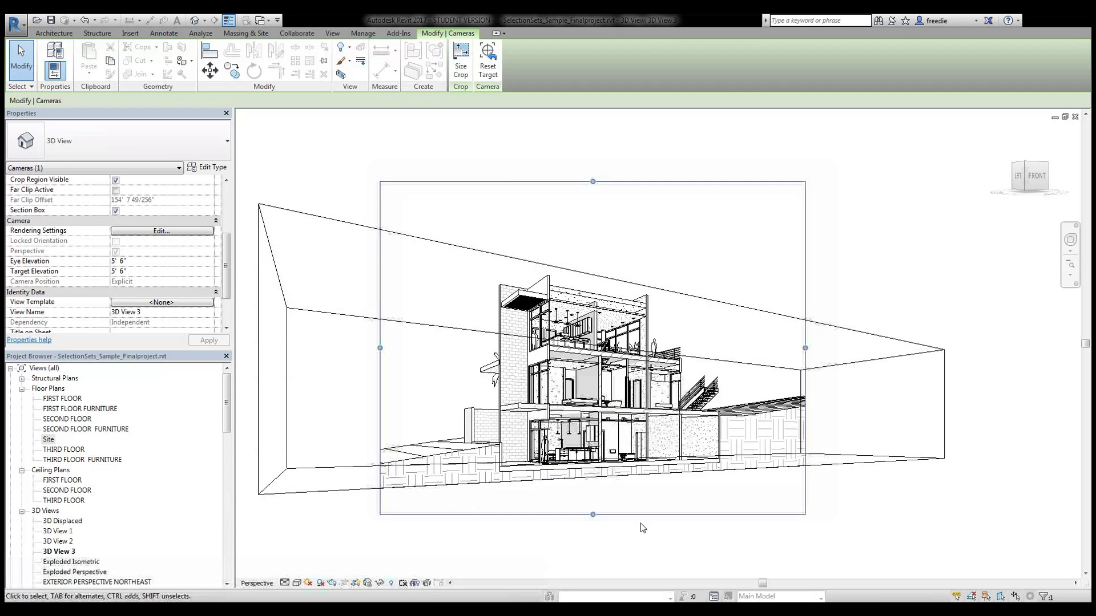
Set the camera's eye and target elevation to 15' 0" and apply
left_click(152, 262)
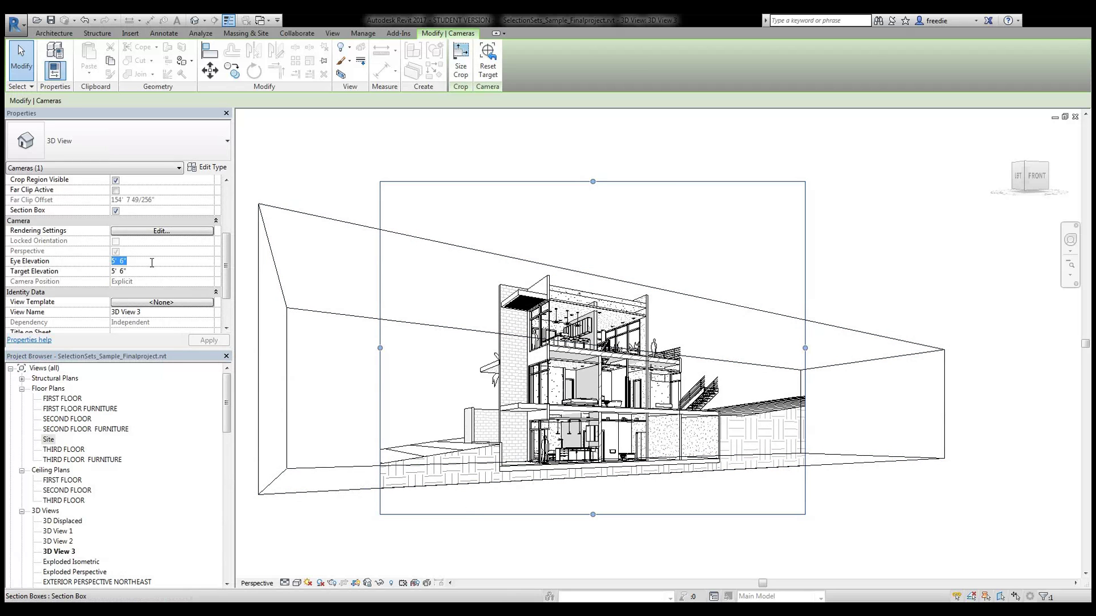
type("15")
key("Tab")
type("1")
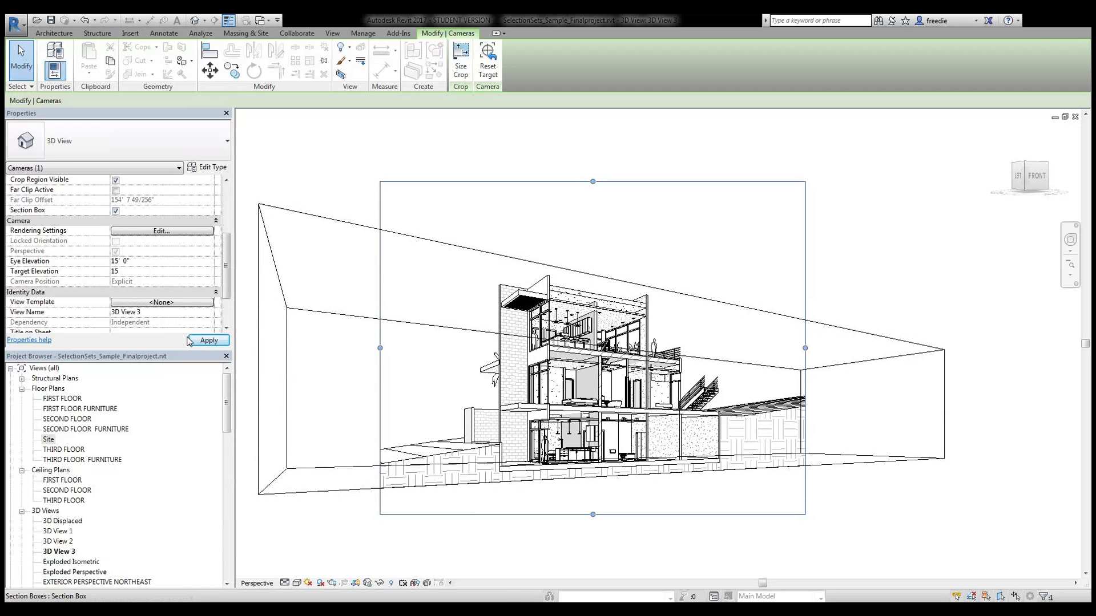
left_click(190, 341)
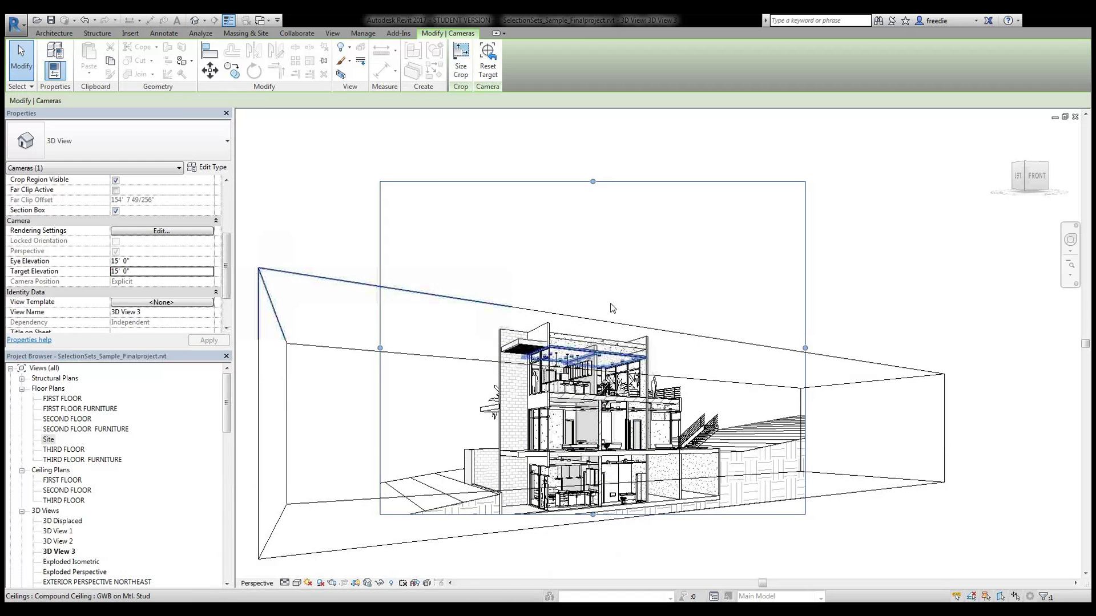
Tighten the crop region's top, bottom, left and right edges around the sectioned house
middle_click_drag(612, 308, 600, 237)
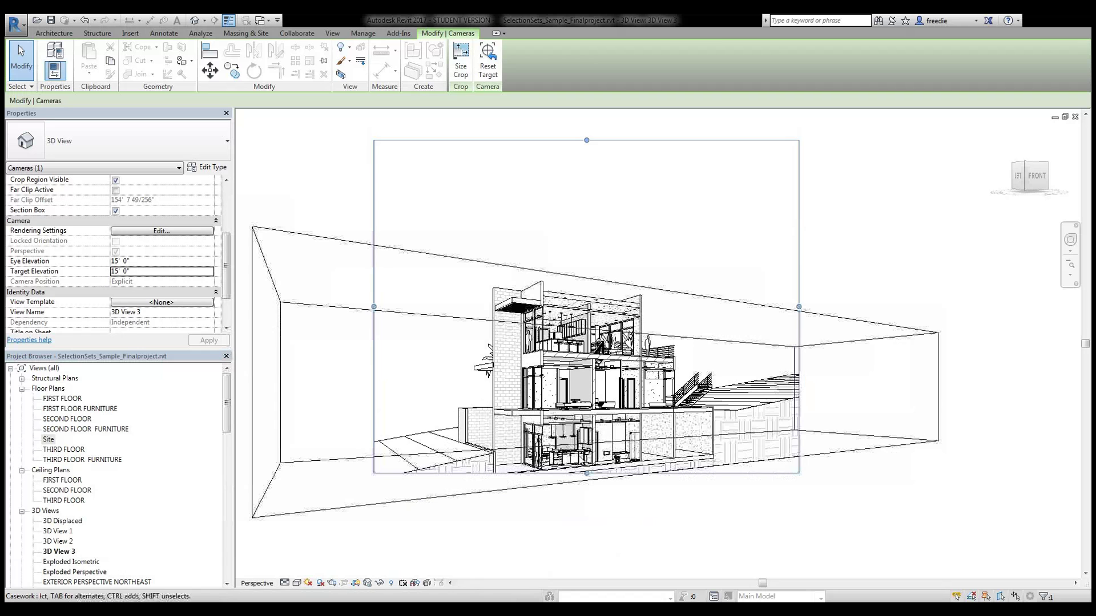
left_click_drag(587, 473, 587, 519)
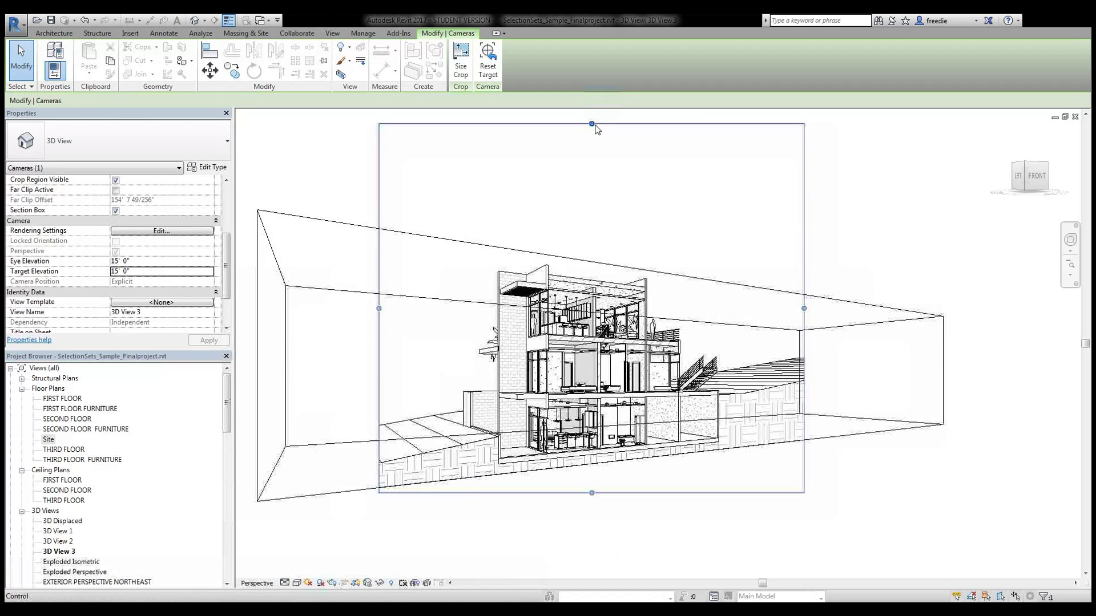
left_click_drag(590, 146, 589, 197)
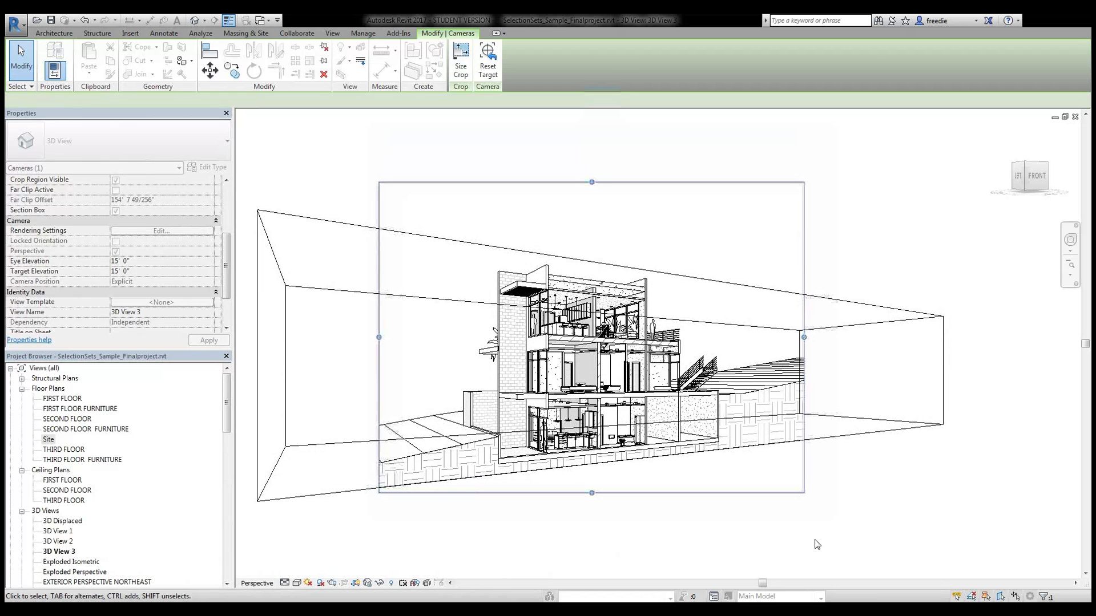
left_click_drag(379, 337, 428, 337)
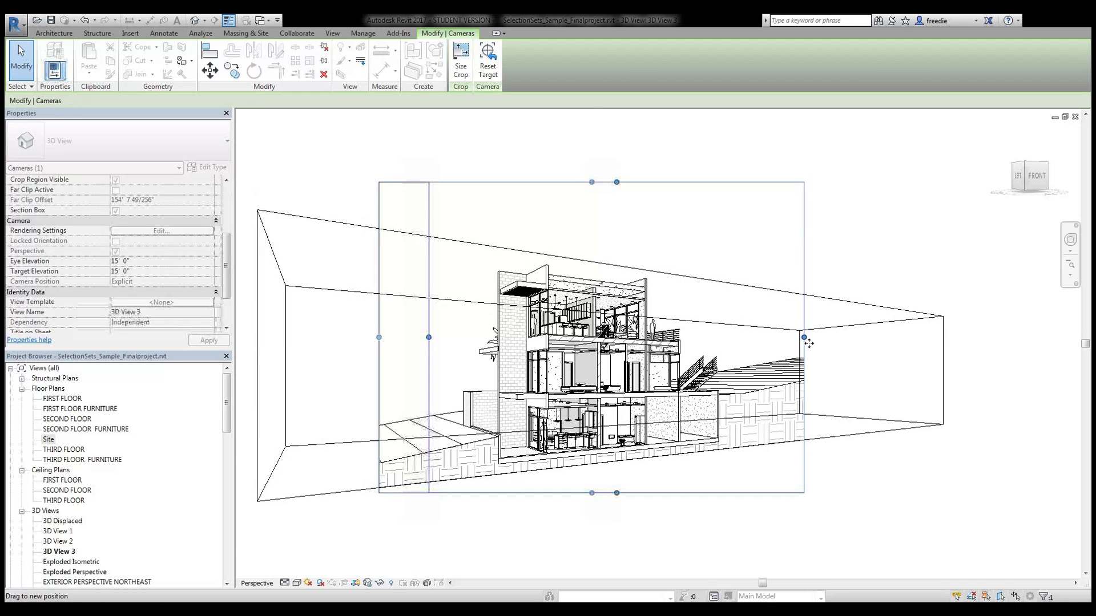
left_click_drag(804, 338, 766, 336)
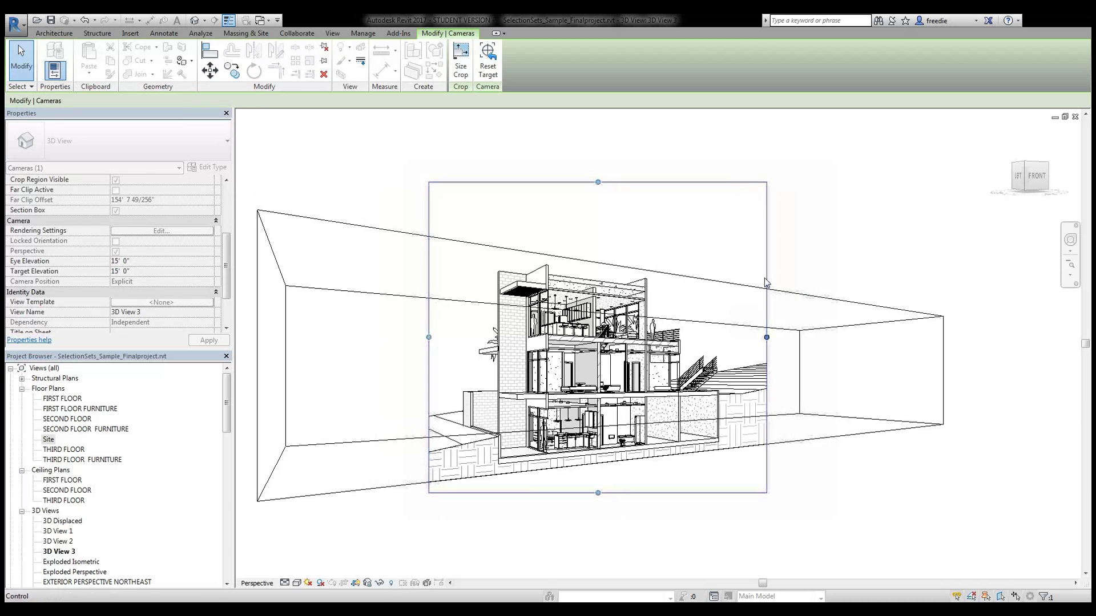
scroll(629, 524, "up", 2)
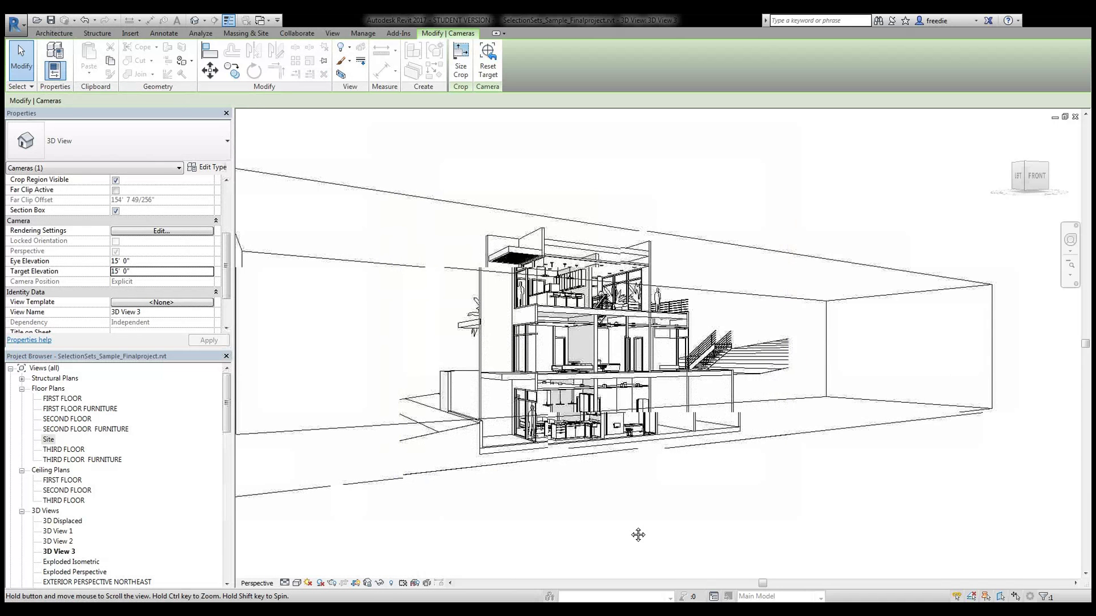
middle_click_drag(632, 531, 707, 517)
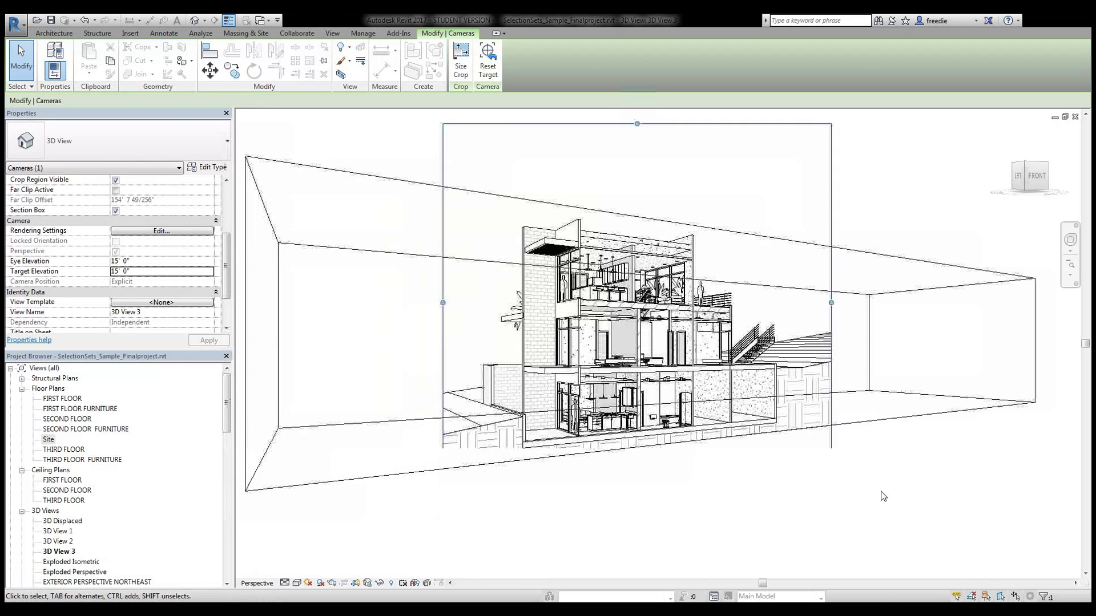
Extend the section box's bottom face further down
left_click(922, 415)
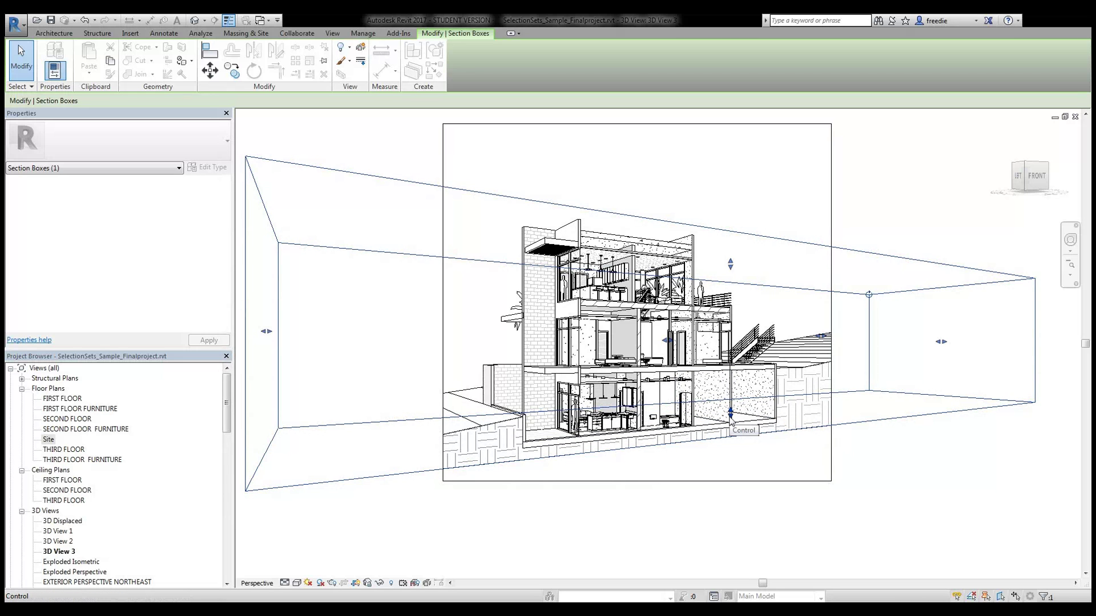
left_click_drag(730, 412, 734, 476)
key("Escape")
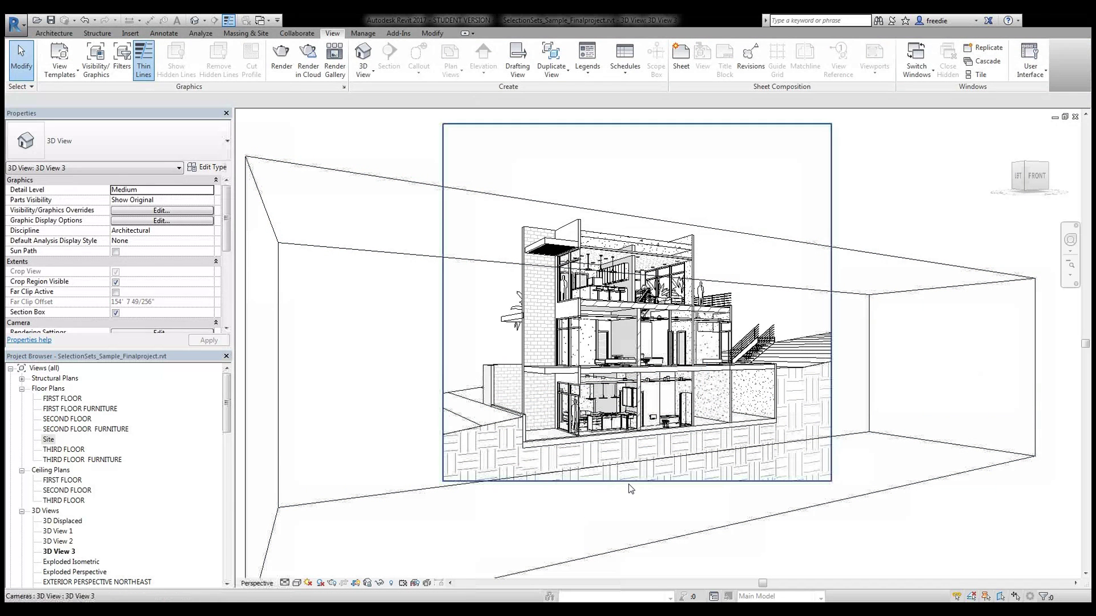
Trim the crop region's bottom, right and left edges closer to the house section
left_click(629, 482)
left_click_drag(637, 475, 637, 462)
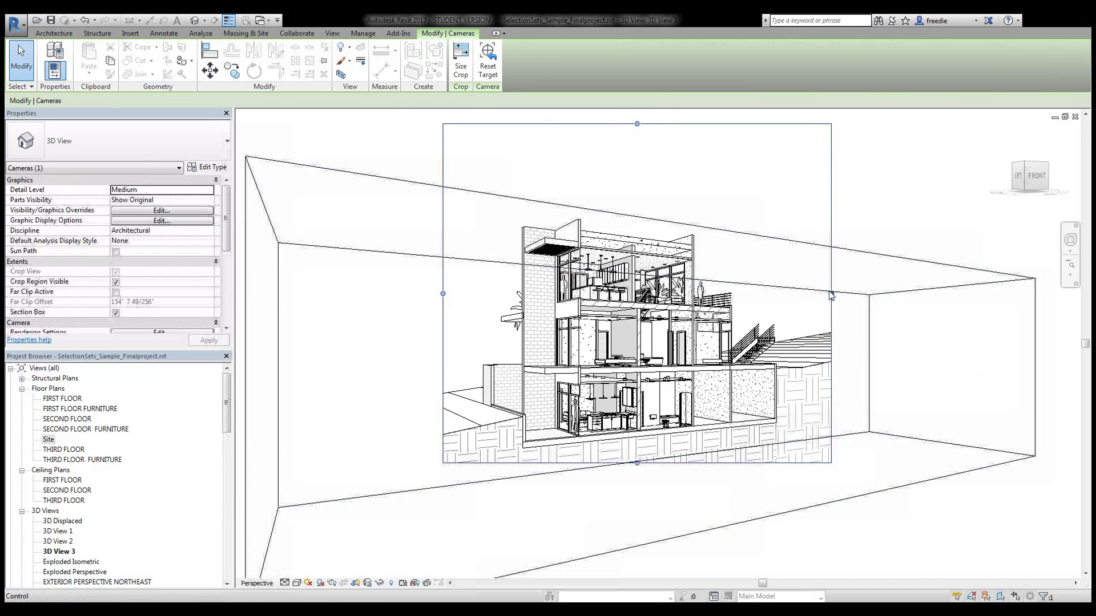
left_click_drag(831, 294, 804, 293)
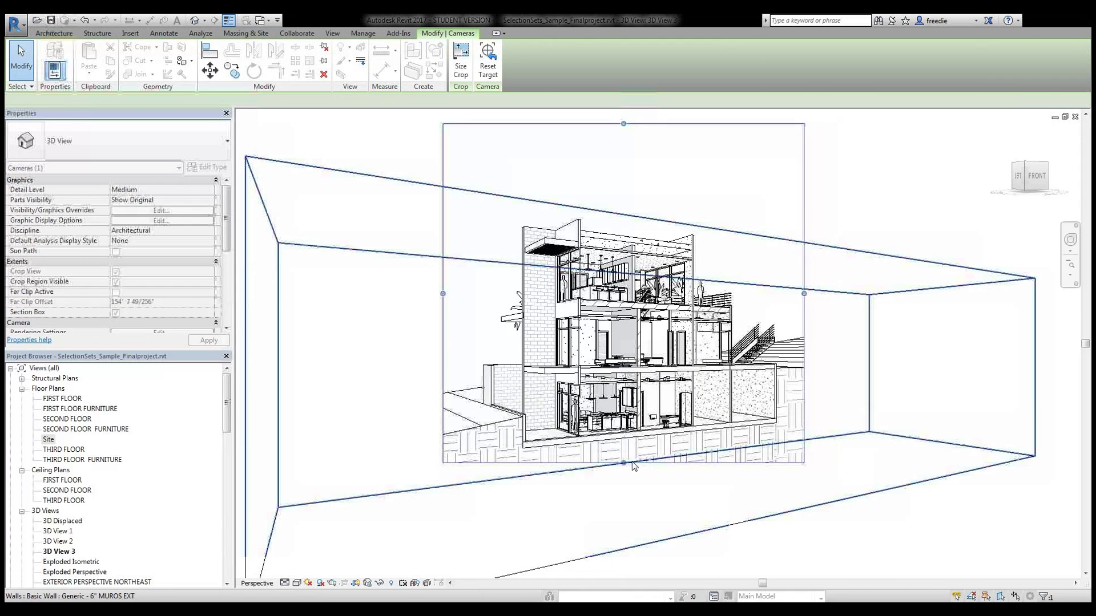
left_click_drag(443, 293, 457, 293)
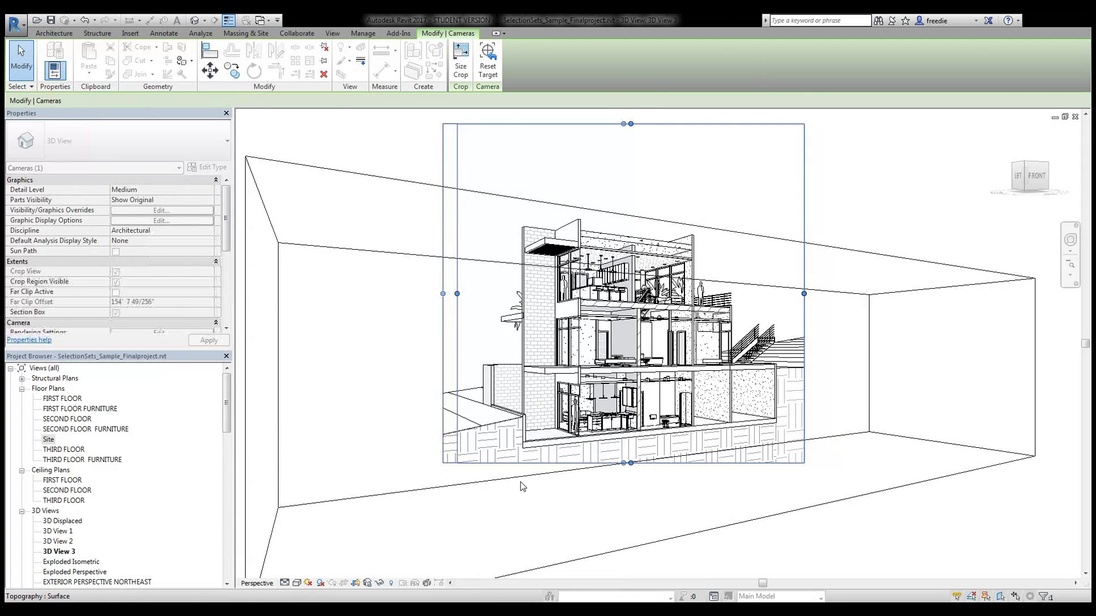
left_click(530, 511)
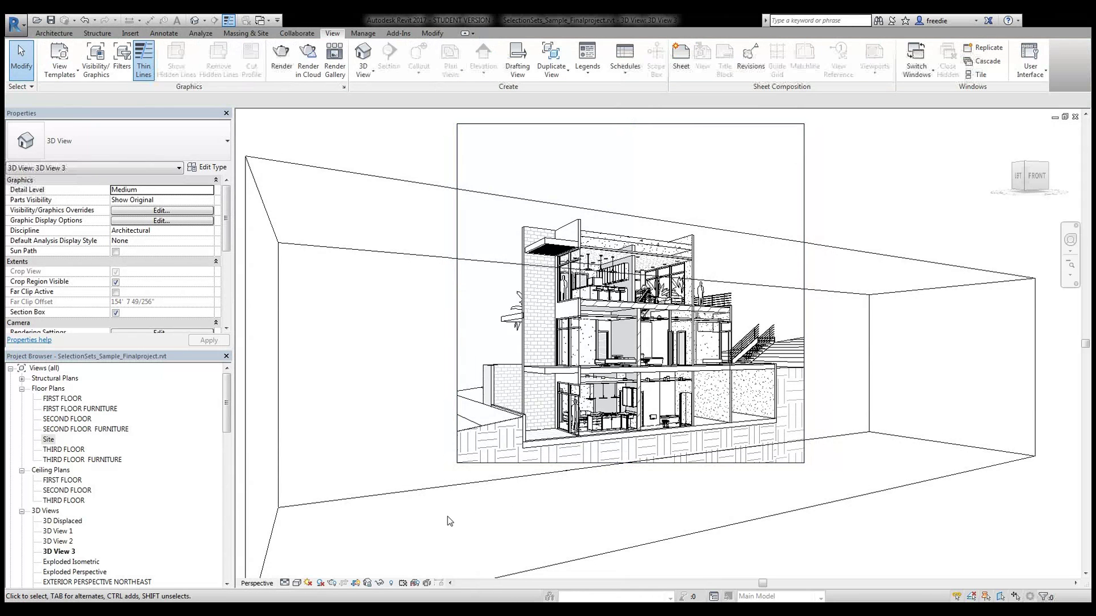
left_click(417, 185)
left_click(379, 184)
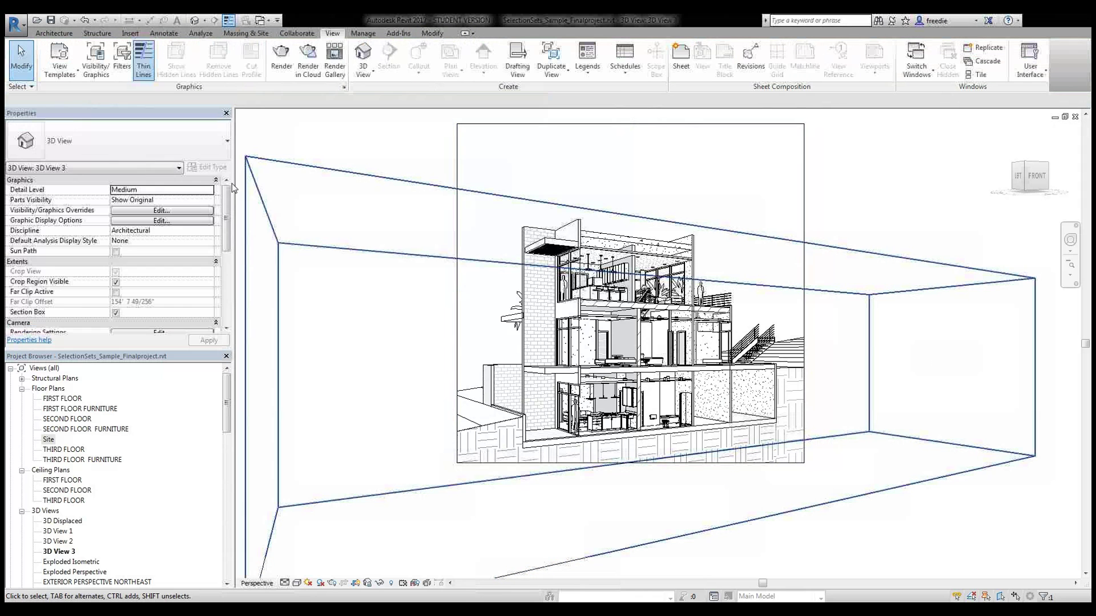
scroll(228, 217, "down", 2)
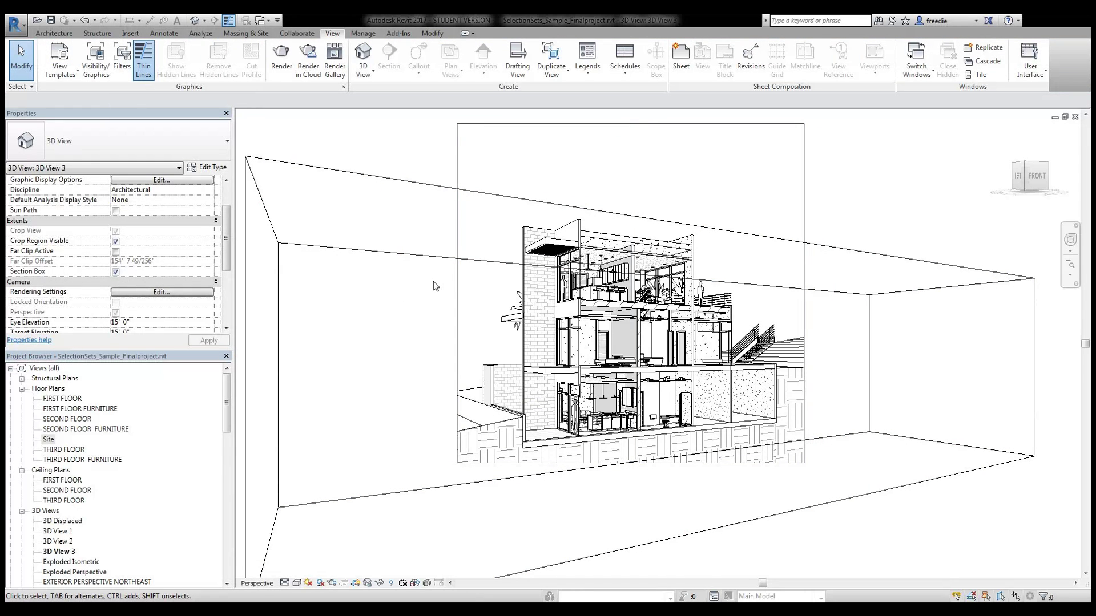
Hide the section box outline in 3D View 3 with Hide in View > Elements
left_click(373, 177)
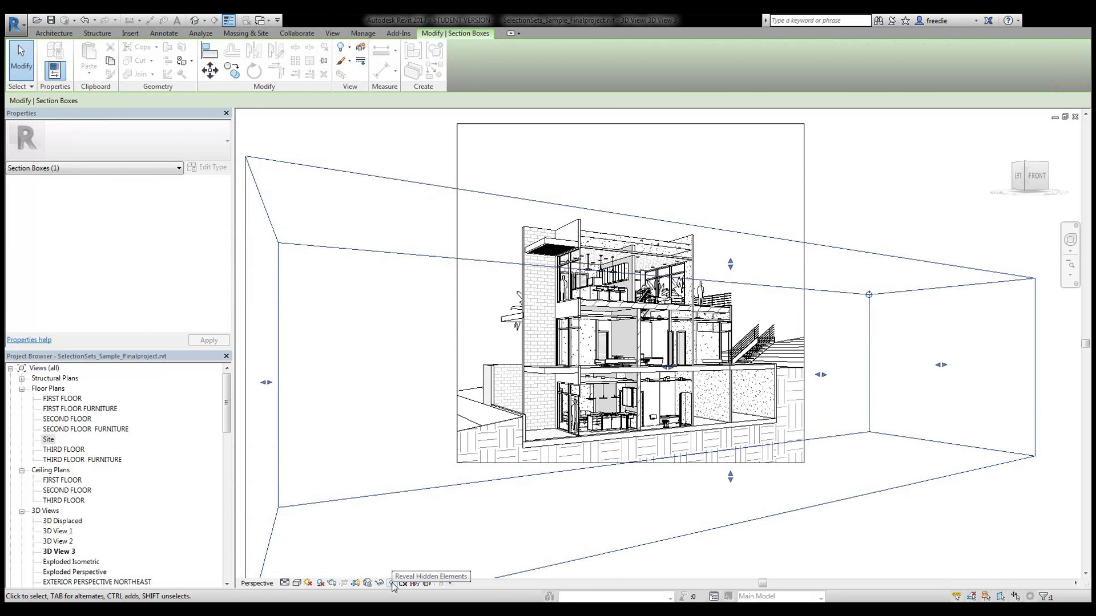
left_click(392, 584)
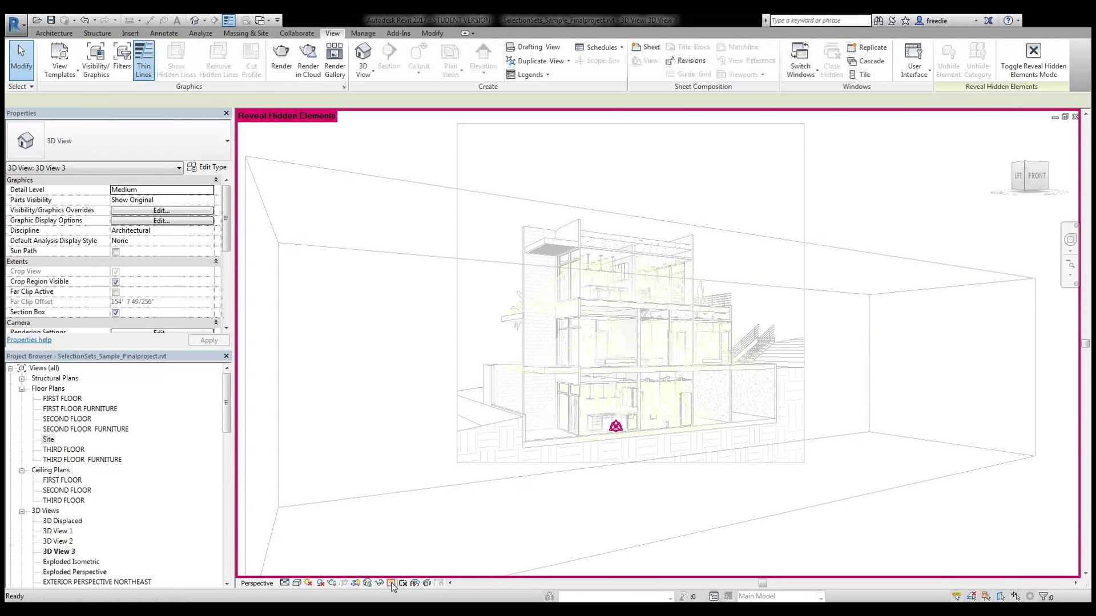
left_click(391, 584)
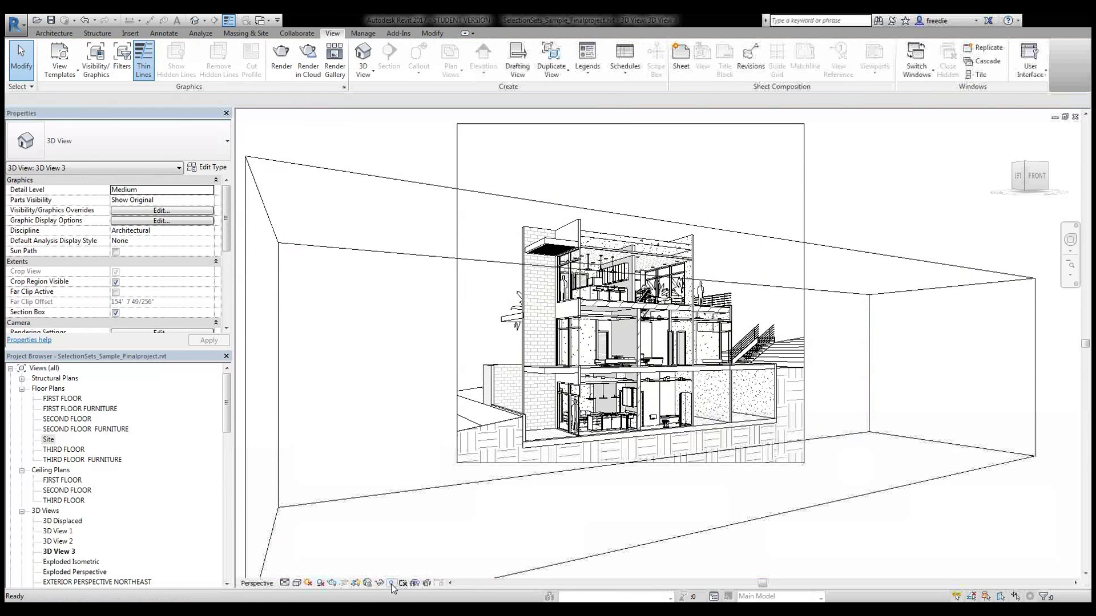
left_click(426, 185)
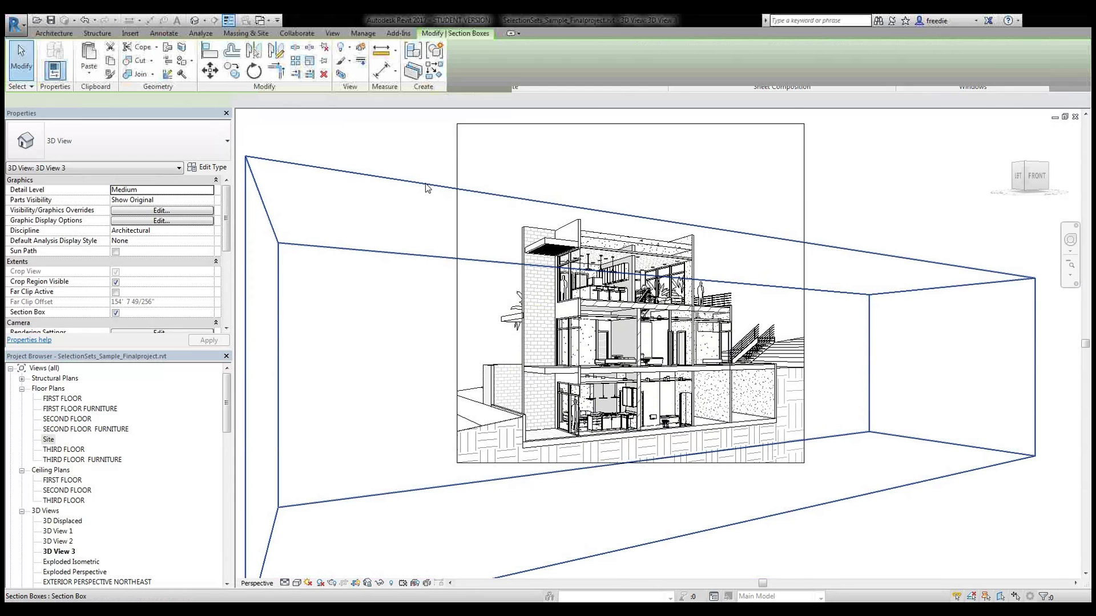
right_click(426, 185)
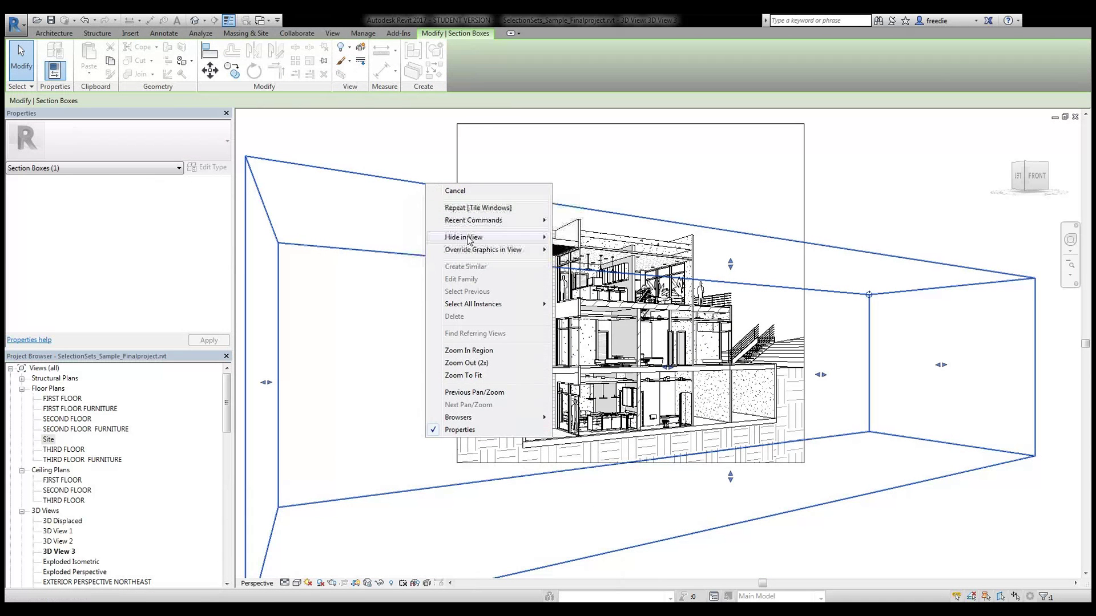
mouse_move(468, 239)
left_click(584, 239)
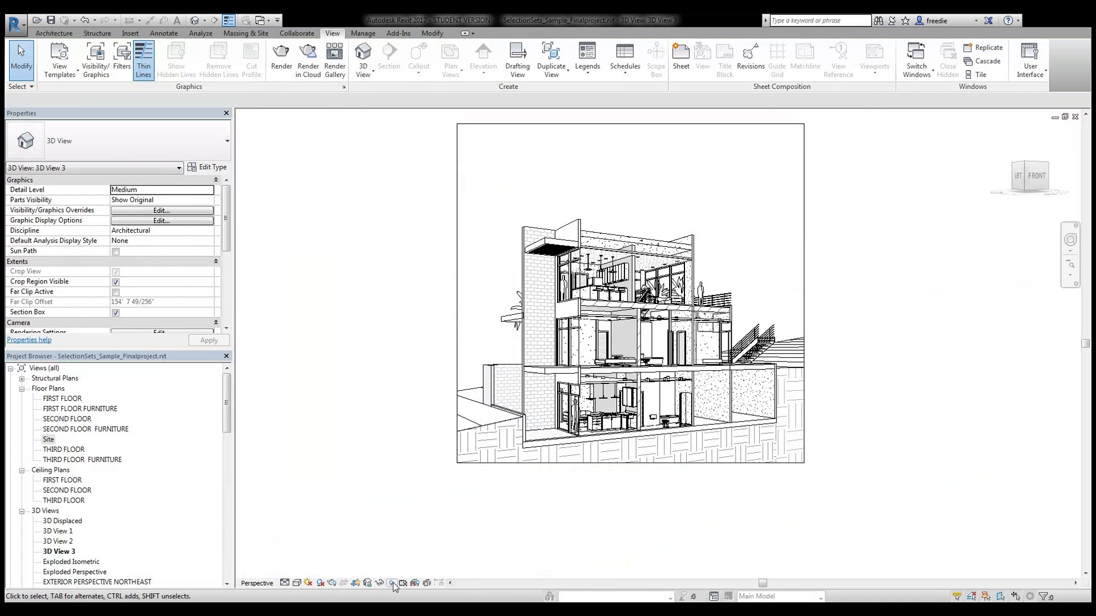
Check the hidden elements, then zoom to fit (ZF) and pan the house left
left_click(392, 584)
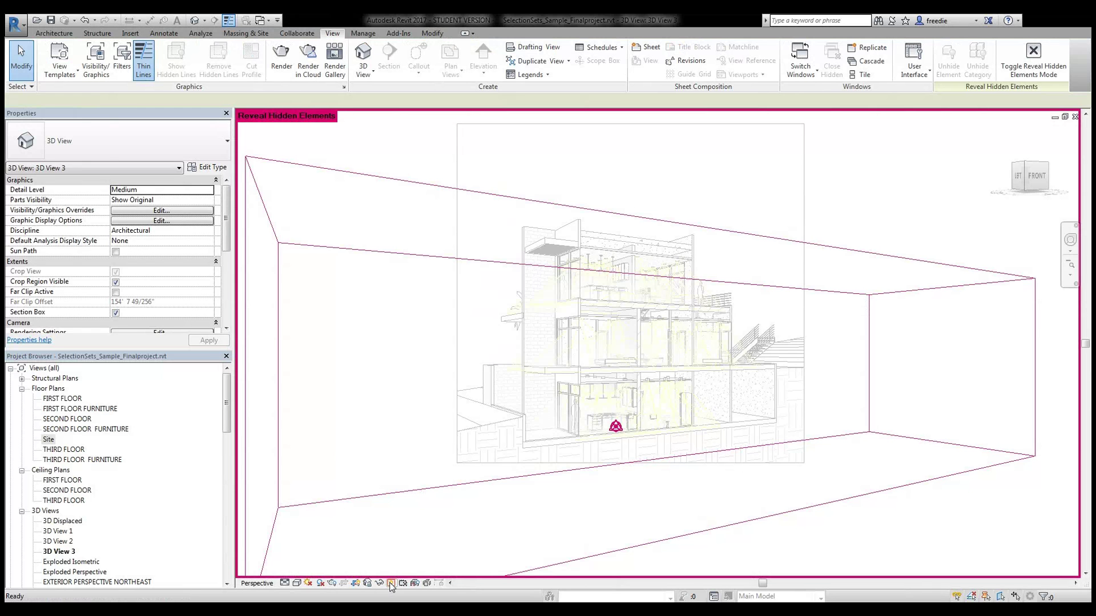
left_click(392, 584)
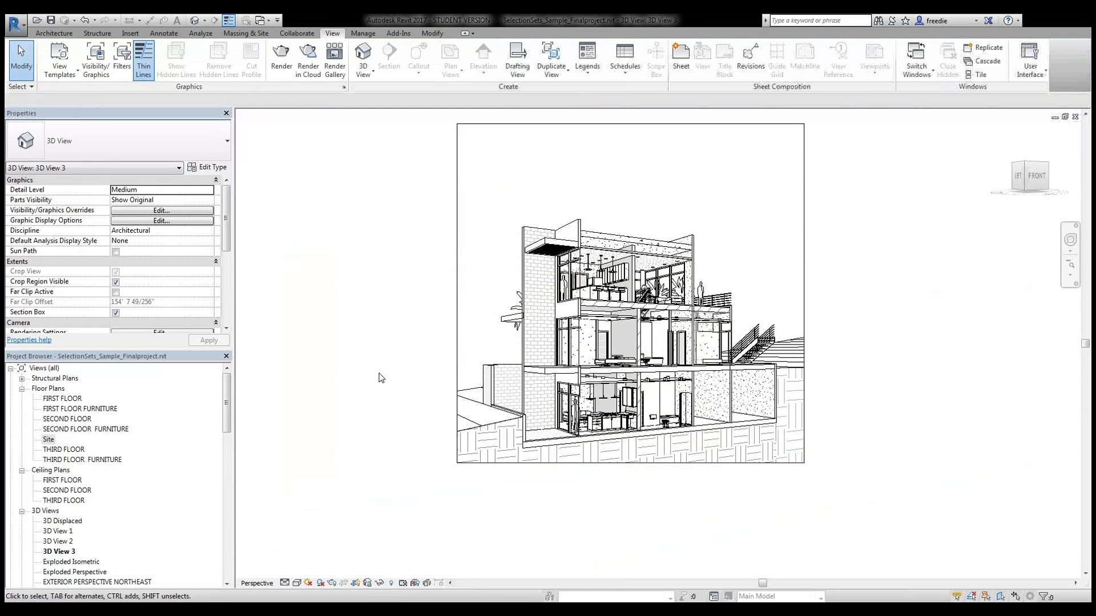
key("z")
key("f")
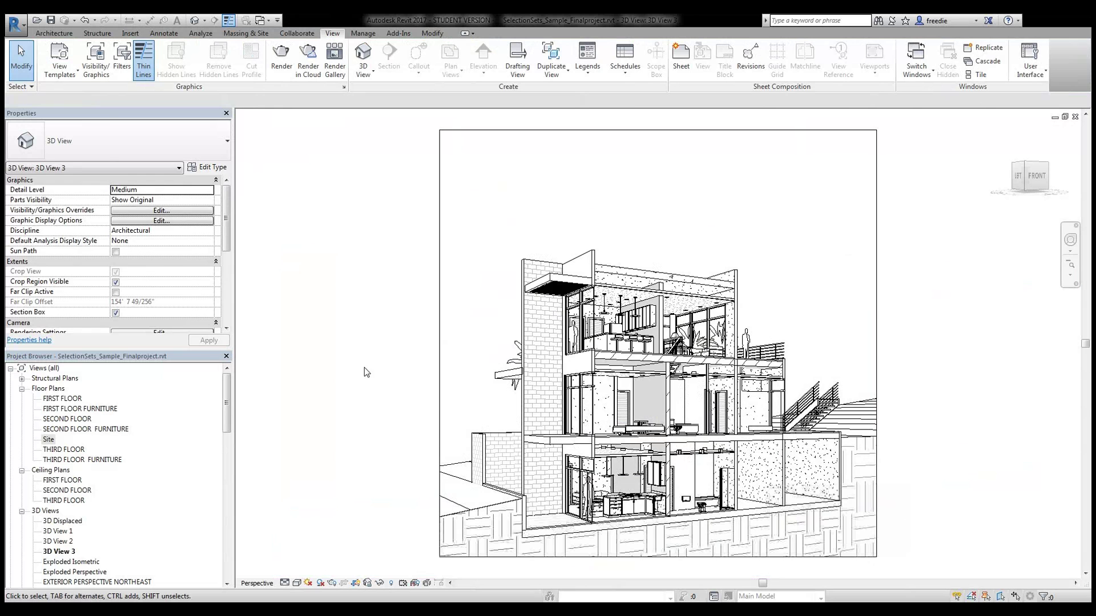
middle_click_drag(387, 339, 340, 356)
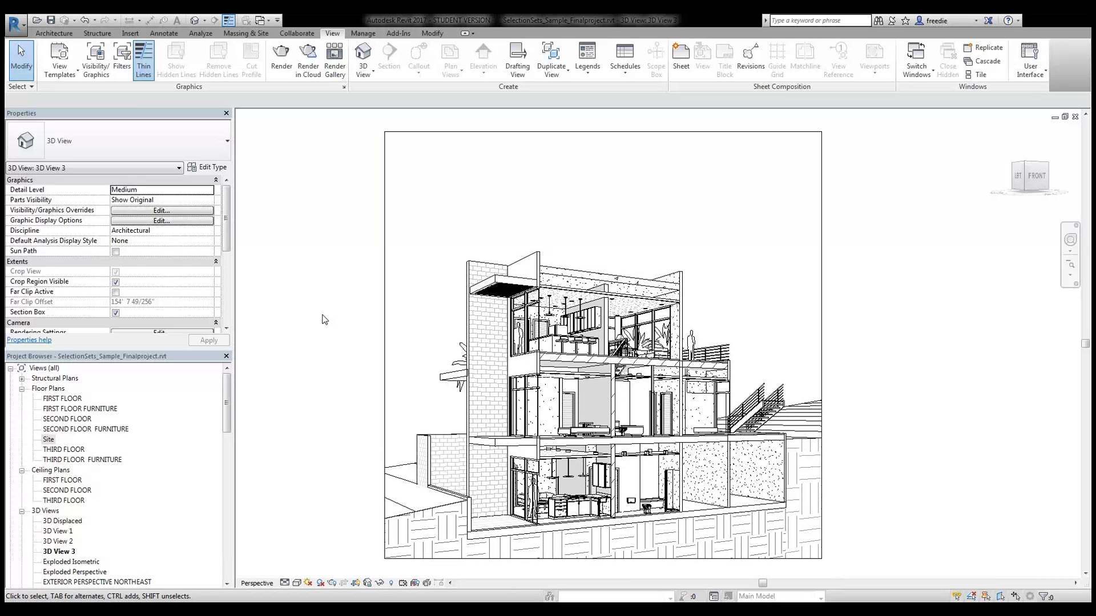
Try the Coarse detail level, then revert the view to Medium
left_click(285, 583)
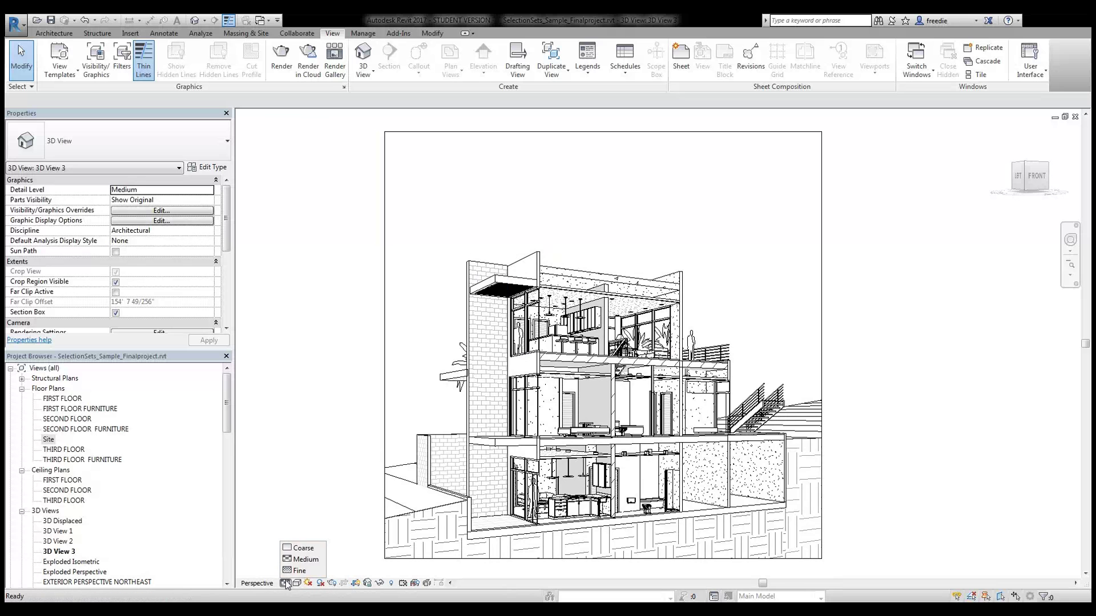
left_click(303, 548)
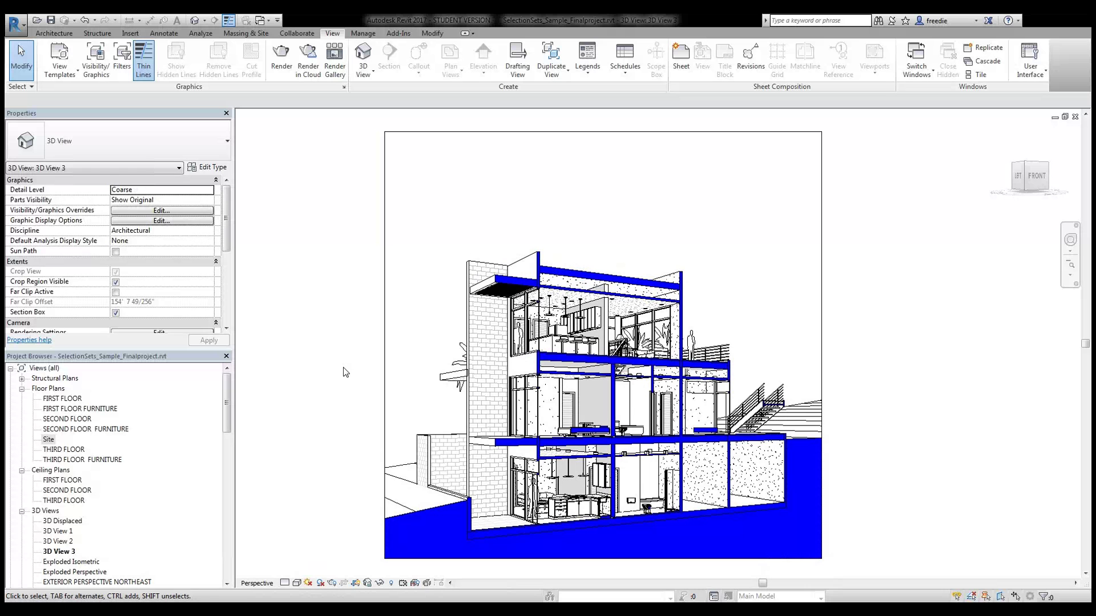
left_click(285, 583)
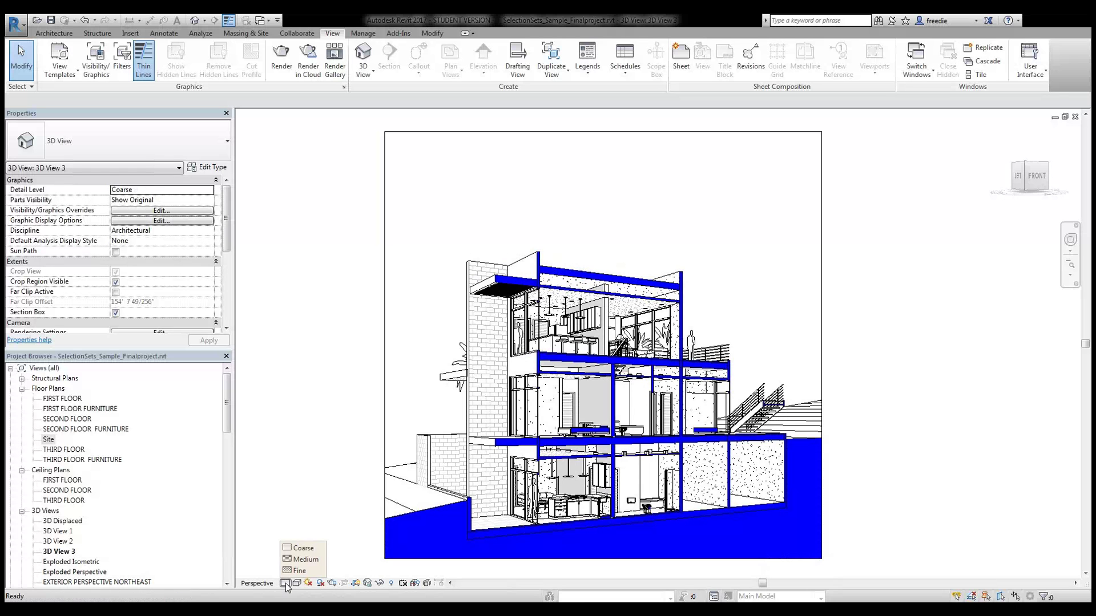
left_click(306, 560)
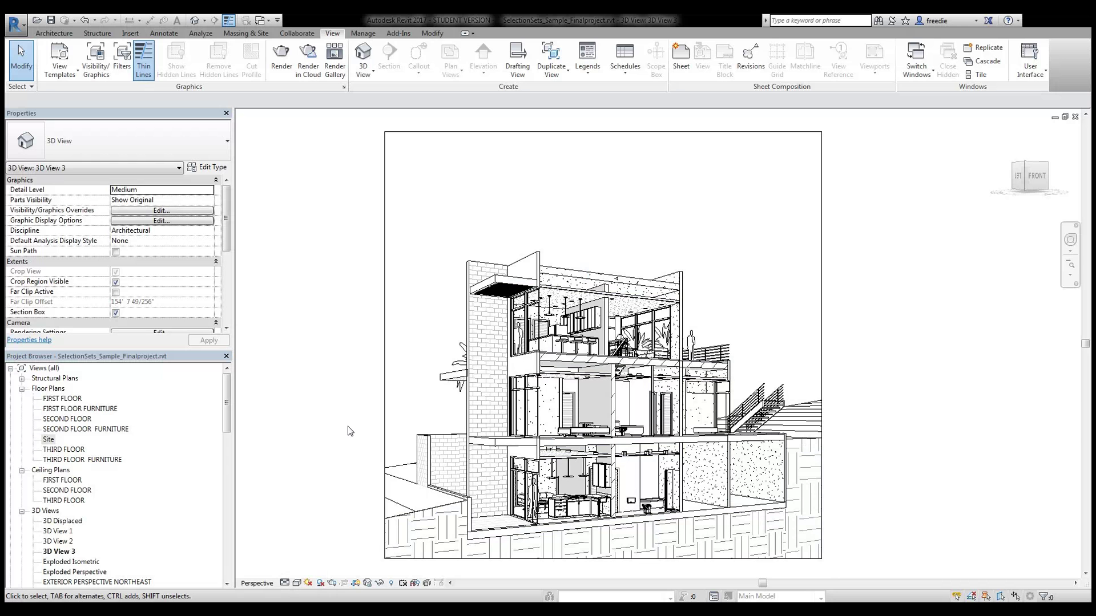
Nudge the model view and open Visibility/Graphics Overrides for 3D View 3
middle_click_drag(339, 415, 344, 405)
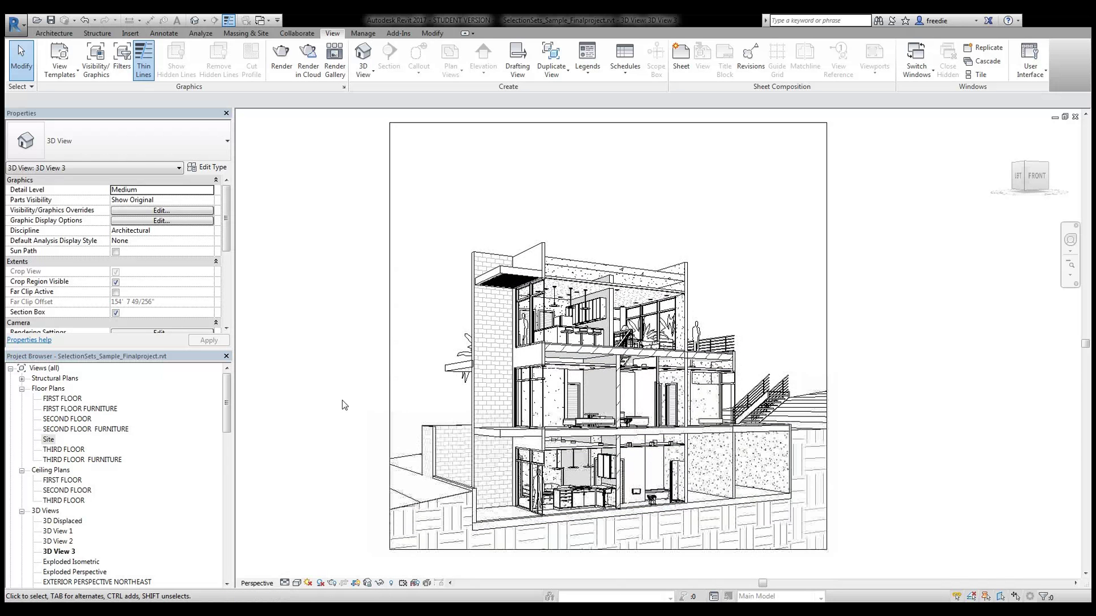
left_click(285, 583)
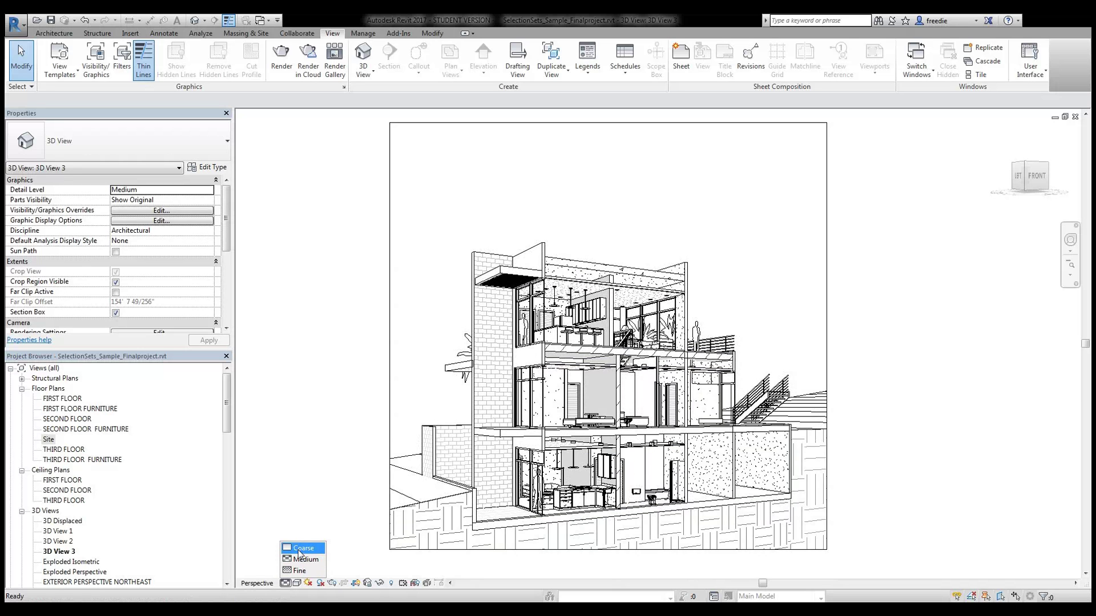
left_click(324, 475)
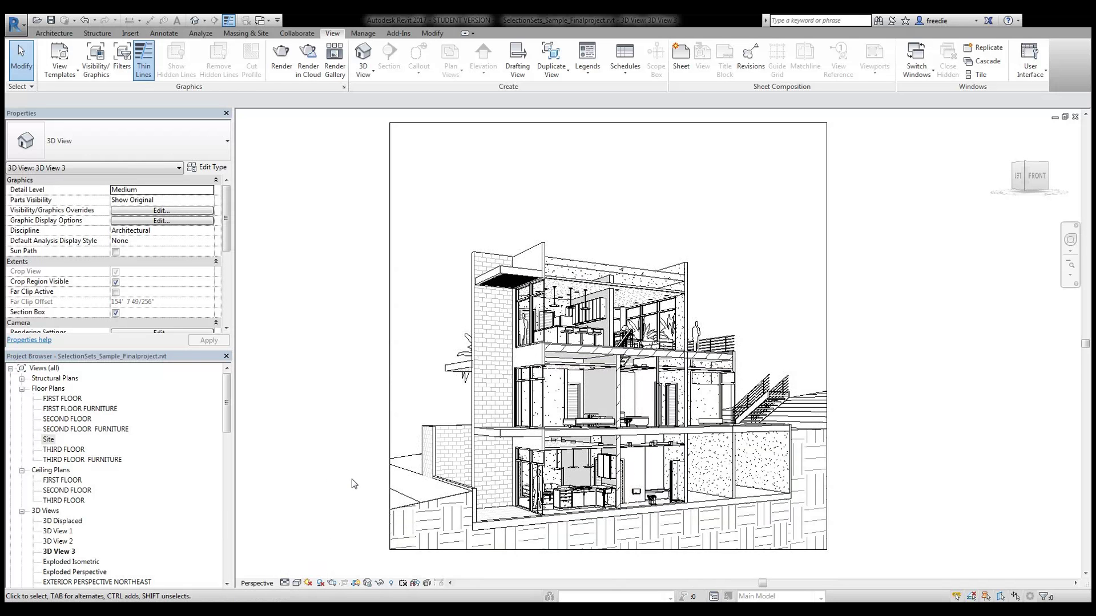
left_click(190, 211)
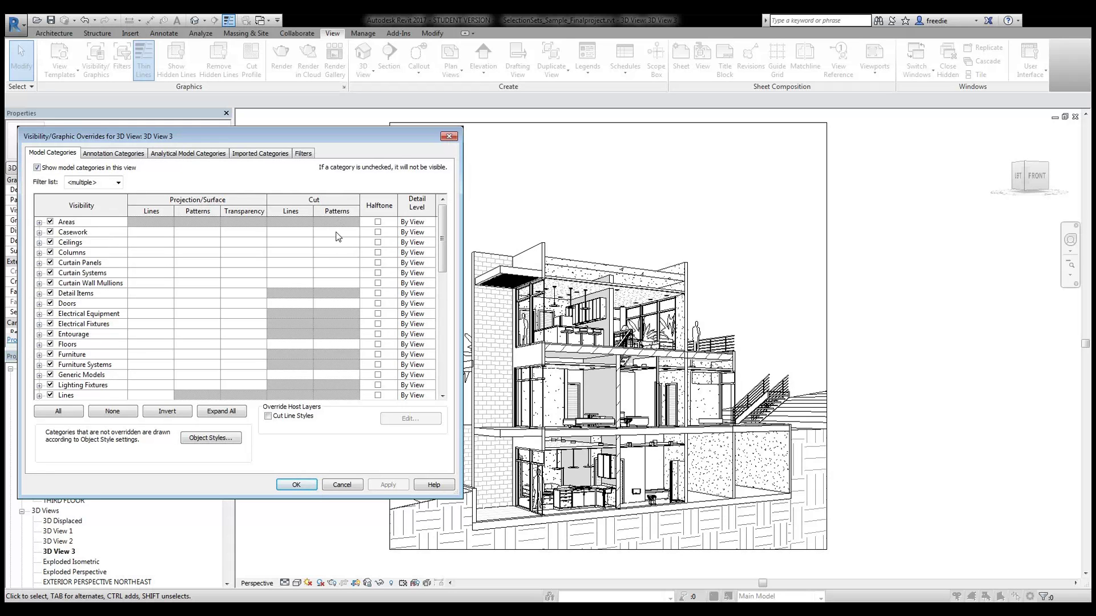
Expand and select all model categories, then open the Casework cut pattern override
left_click_drag(442, 239, 443, 357)
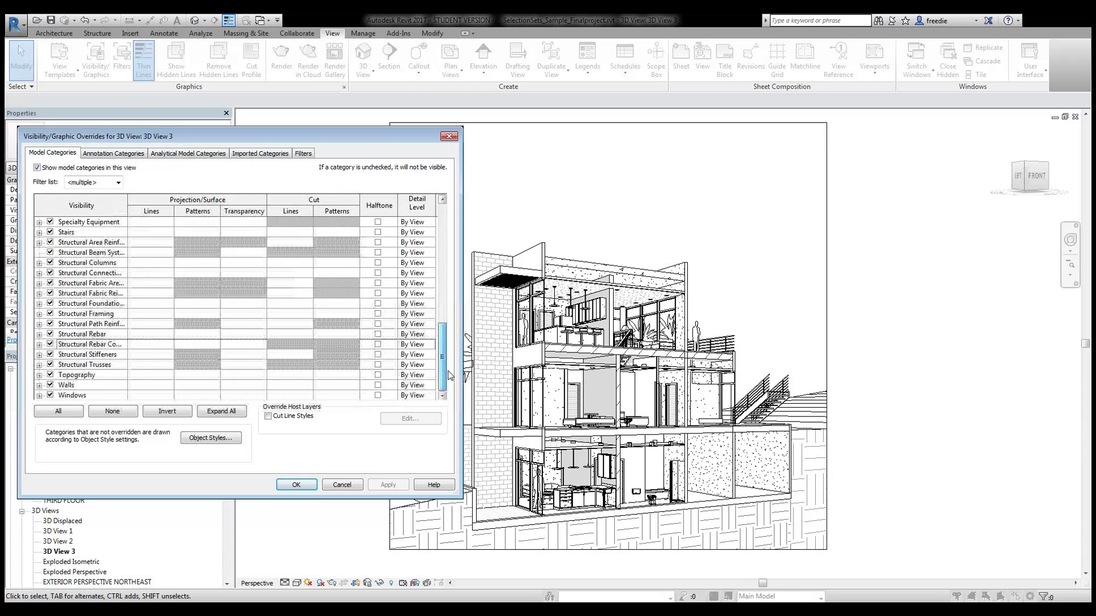
left_click(39, 396)
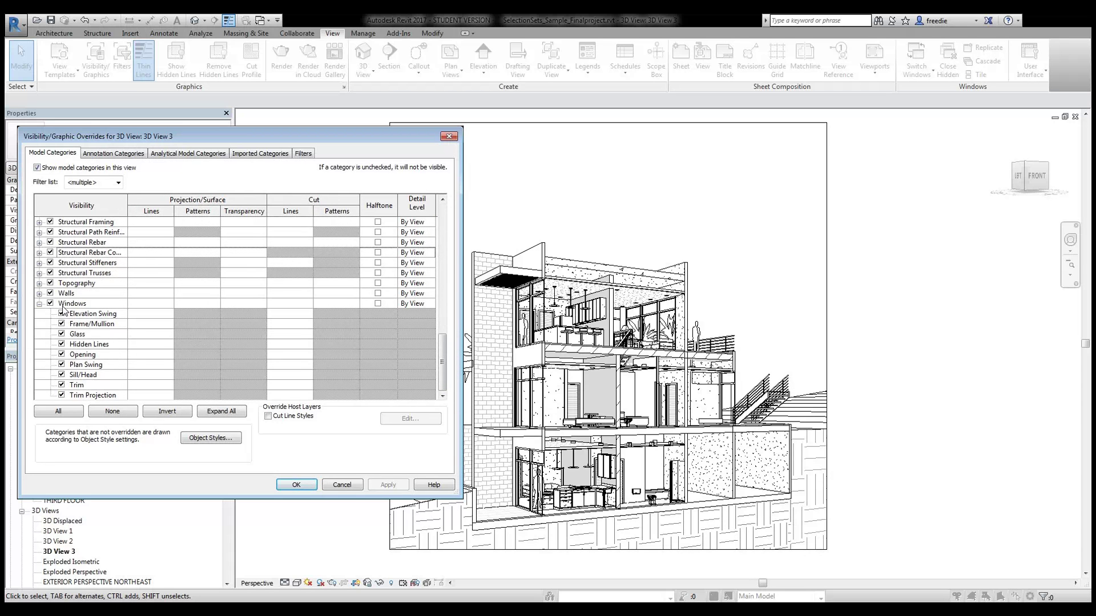
left_click(38, 305)
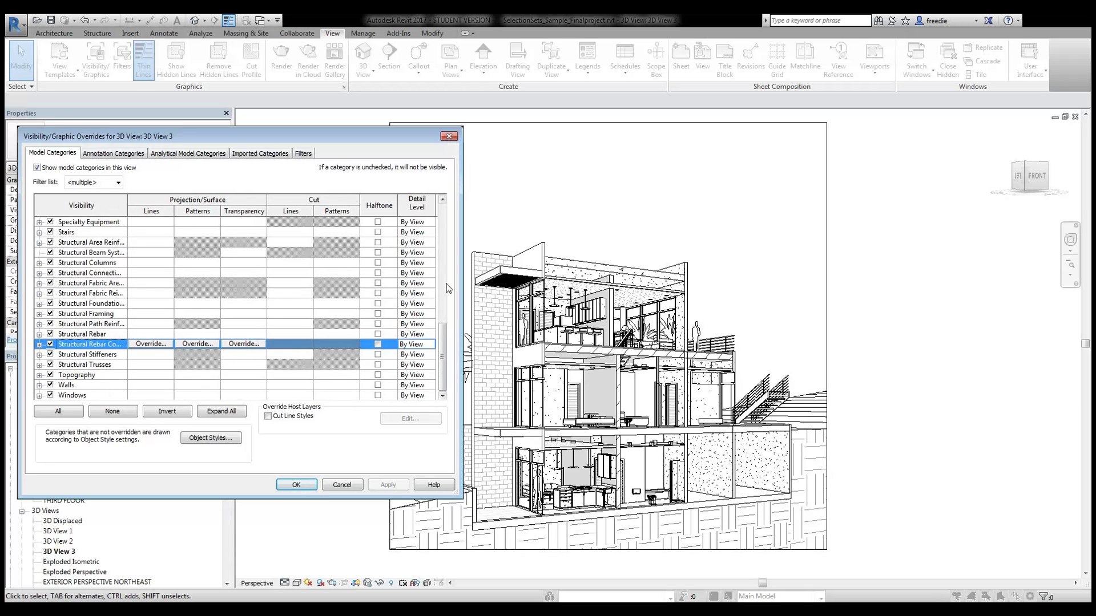
scroll(445, 229, "up", 15)
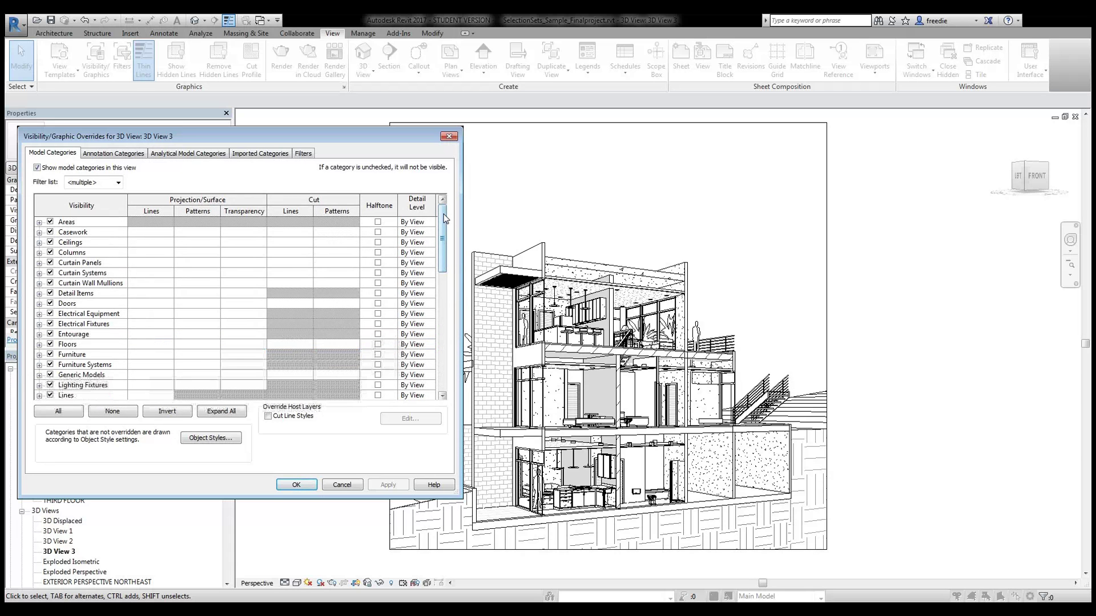
left_click(224, 411)
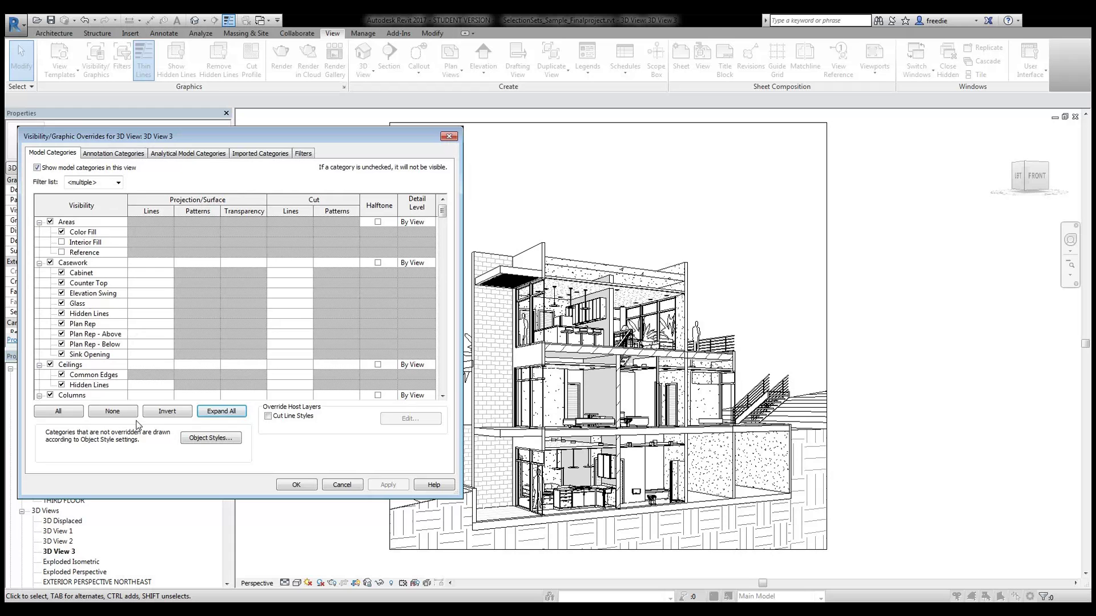
left_click(67, 410)
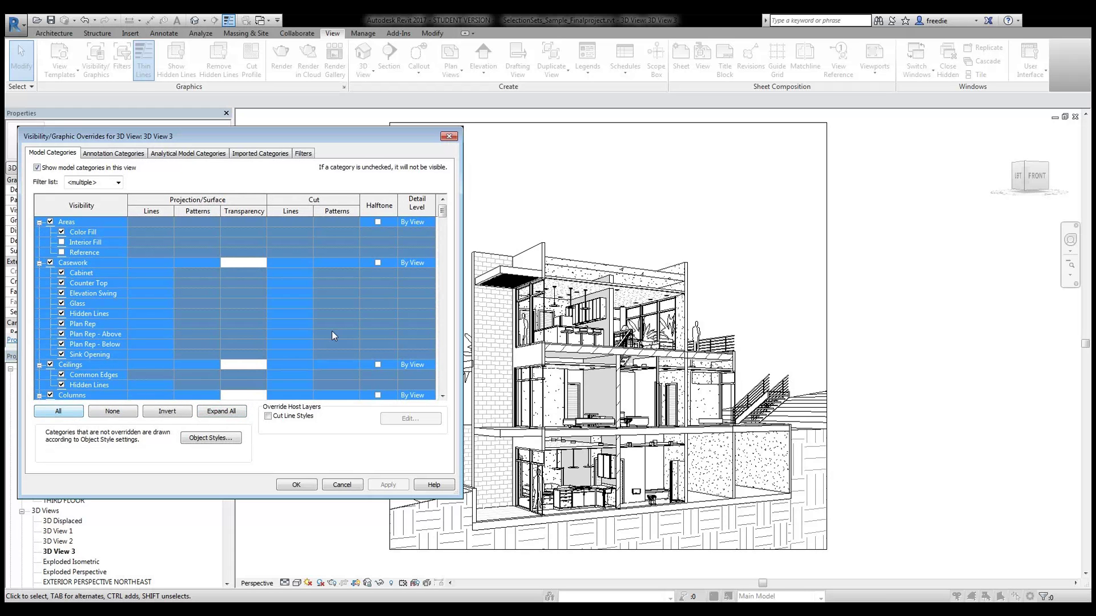
left_click(340, 262)
left_click(340, 262)
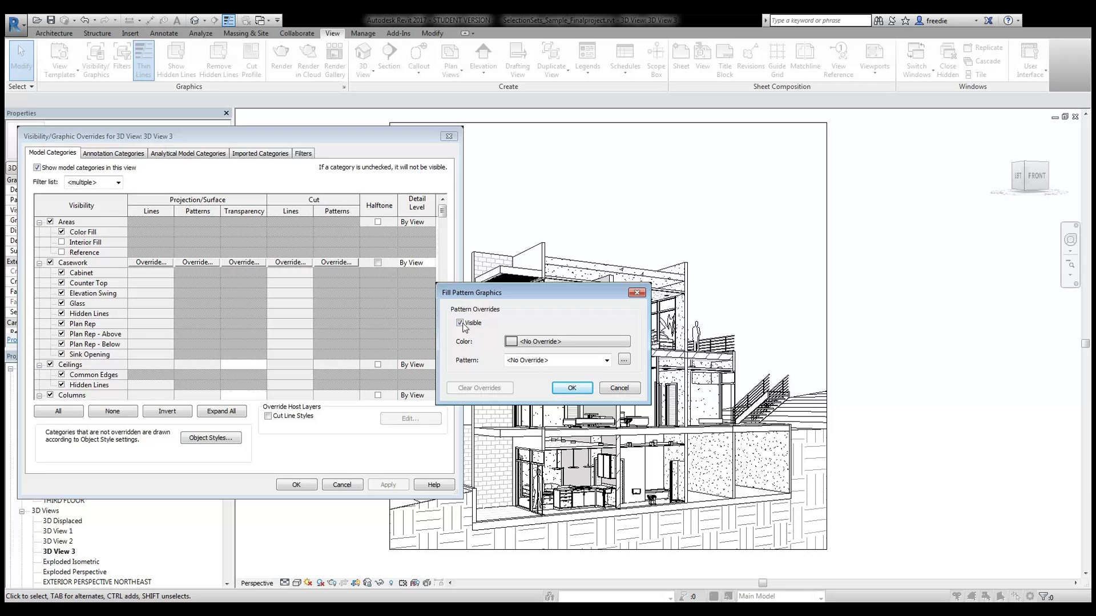
Override all categories' cut pattern to black Solid fill and apply it
left_click_drag(505, 293, 474, 206)
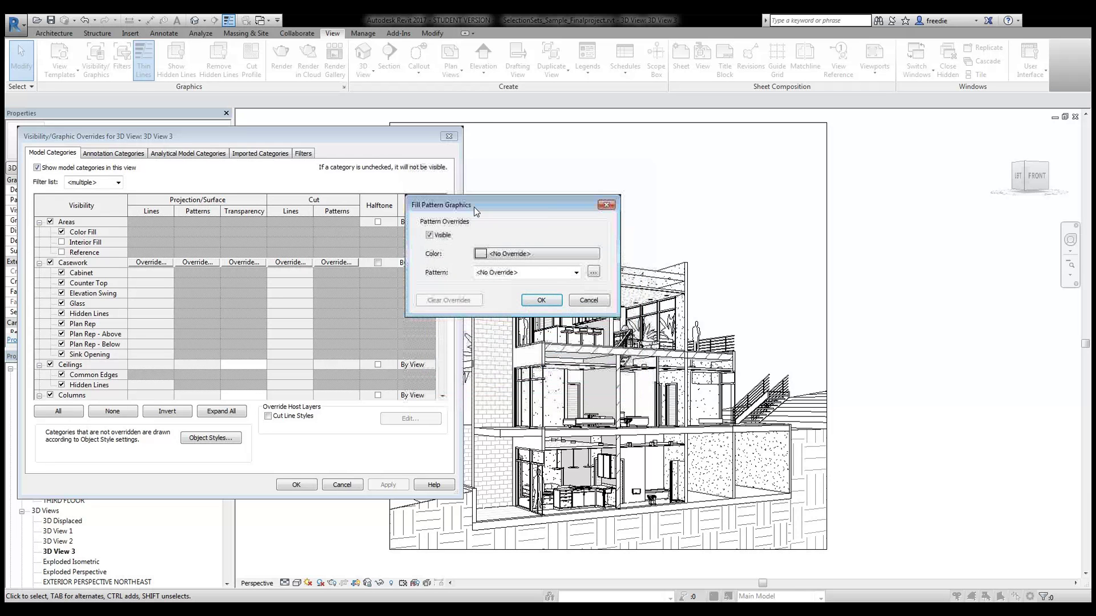
left_click(517, 259)
left_click(395, 240)
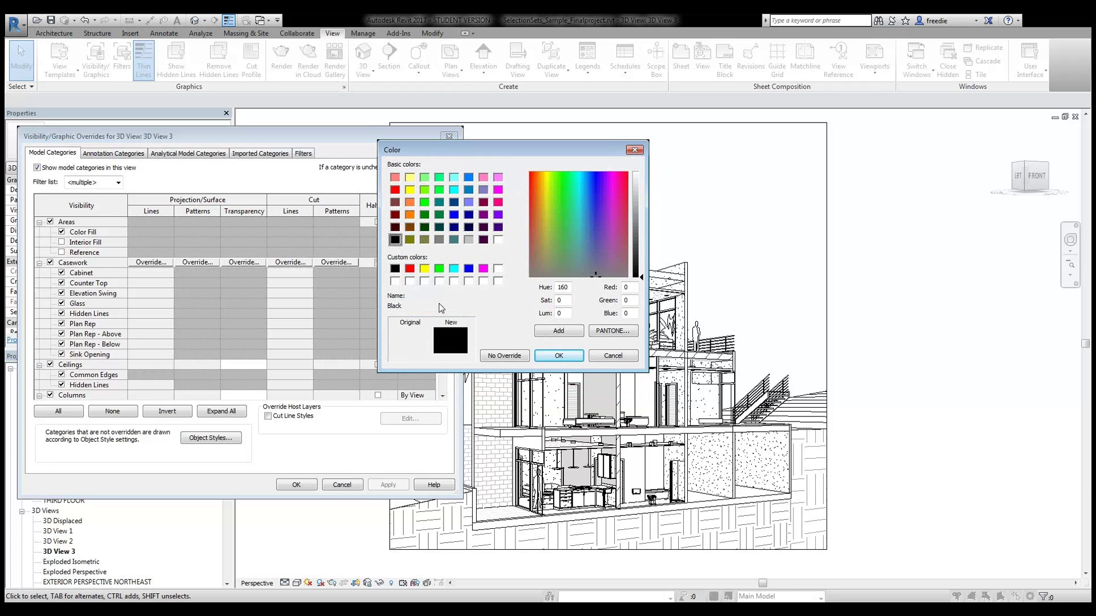
left_click(558, 356)
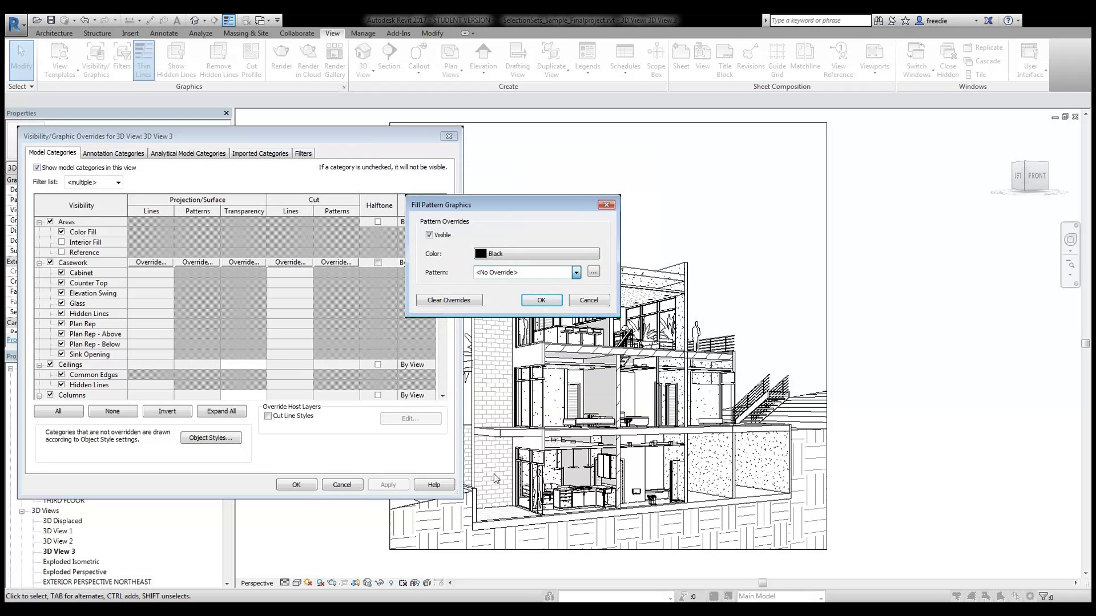
key("Down")
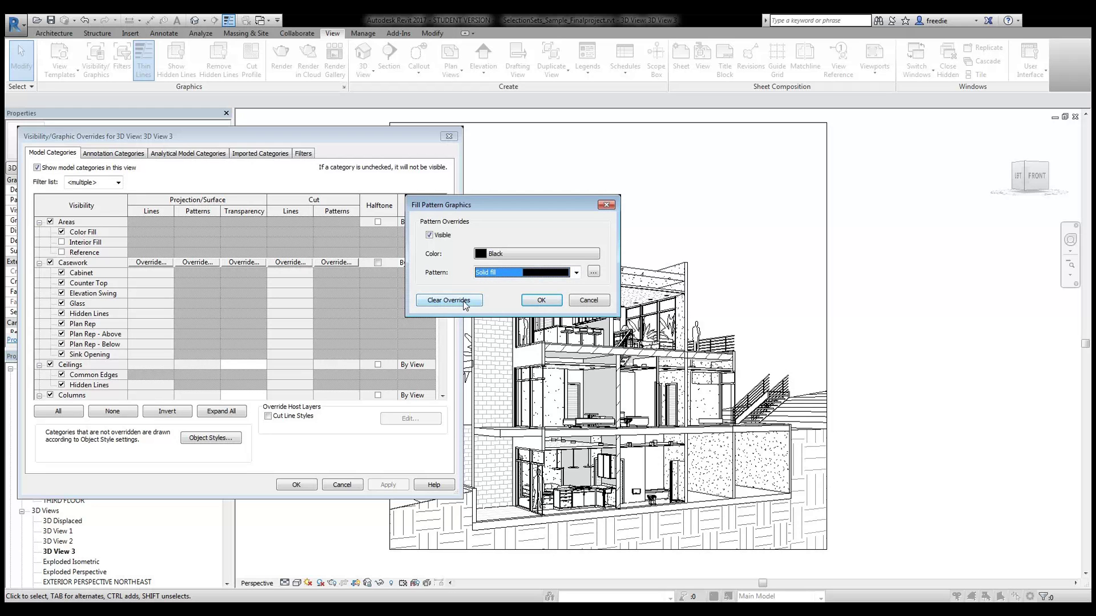
left_click(541, 301)
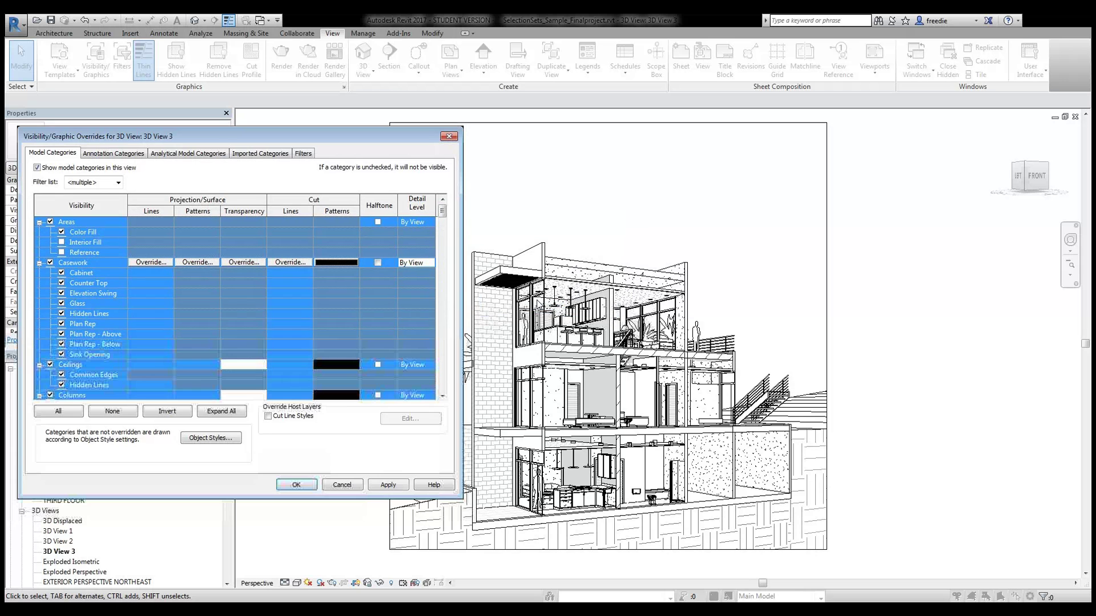
left_click(398, 486)
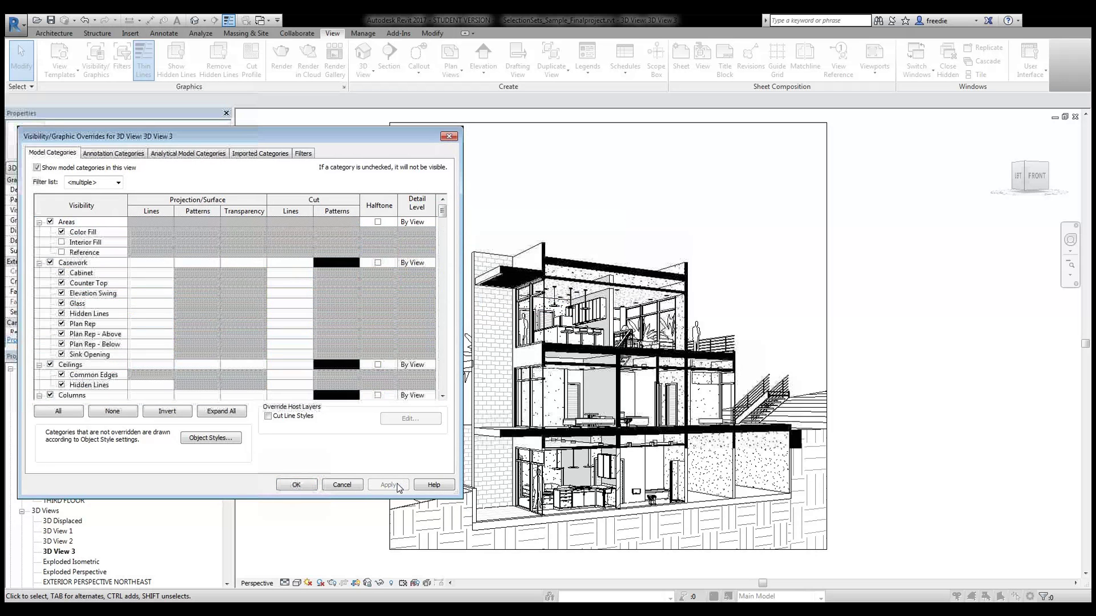
Close Visibility/Graphic Overrides and reframe the solid-black house section in the crop region
left_click(296, 485)
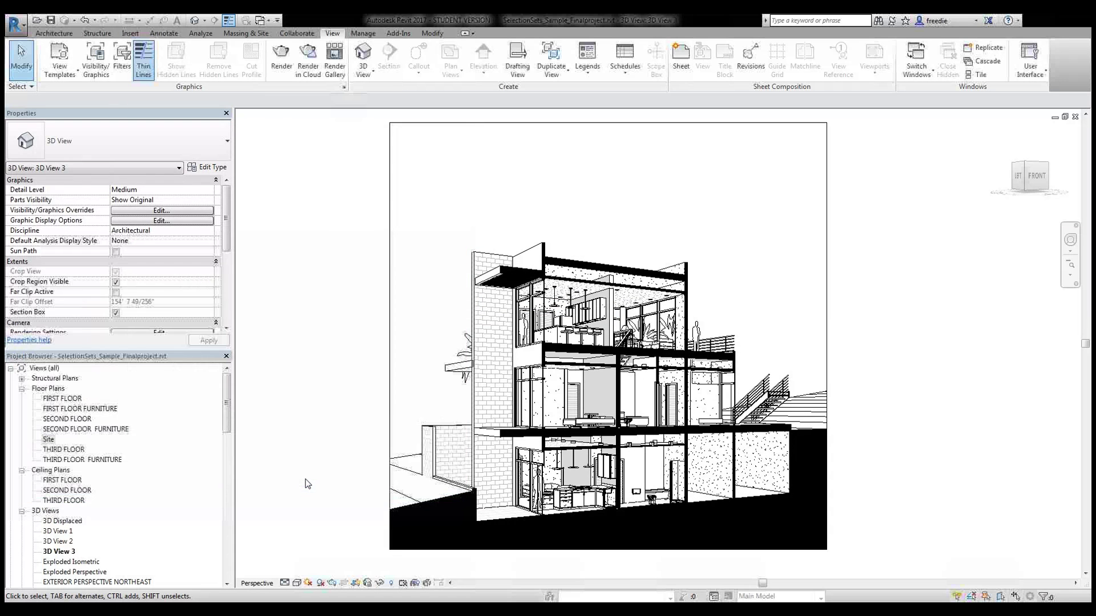
middle_click_drag(350, 375, 343, 369)
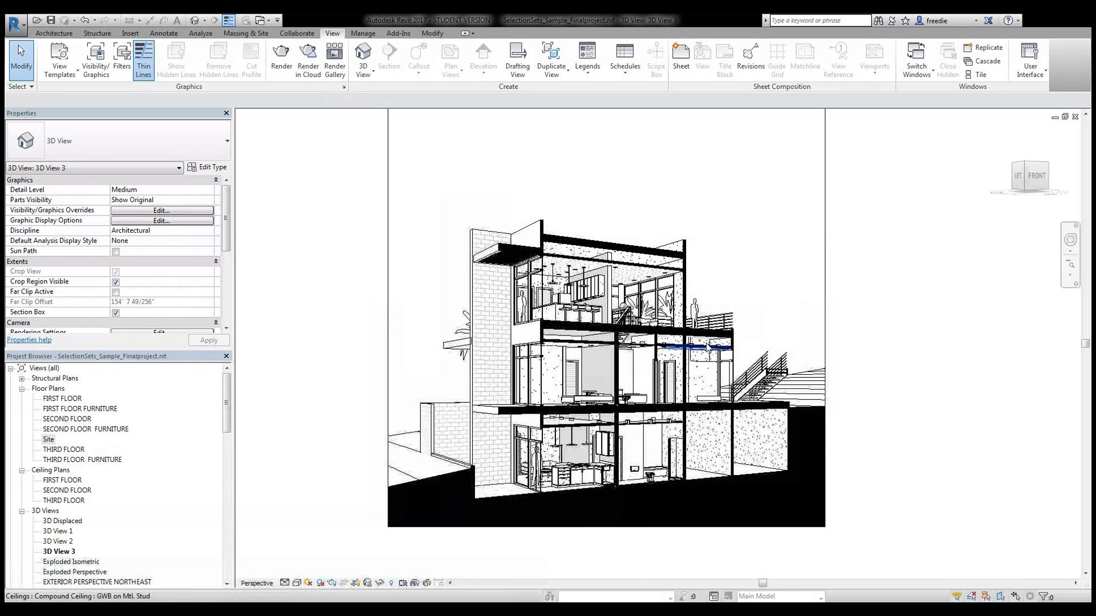
scroll(707, 346, "up", 3)
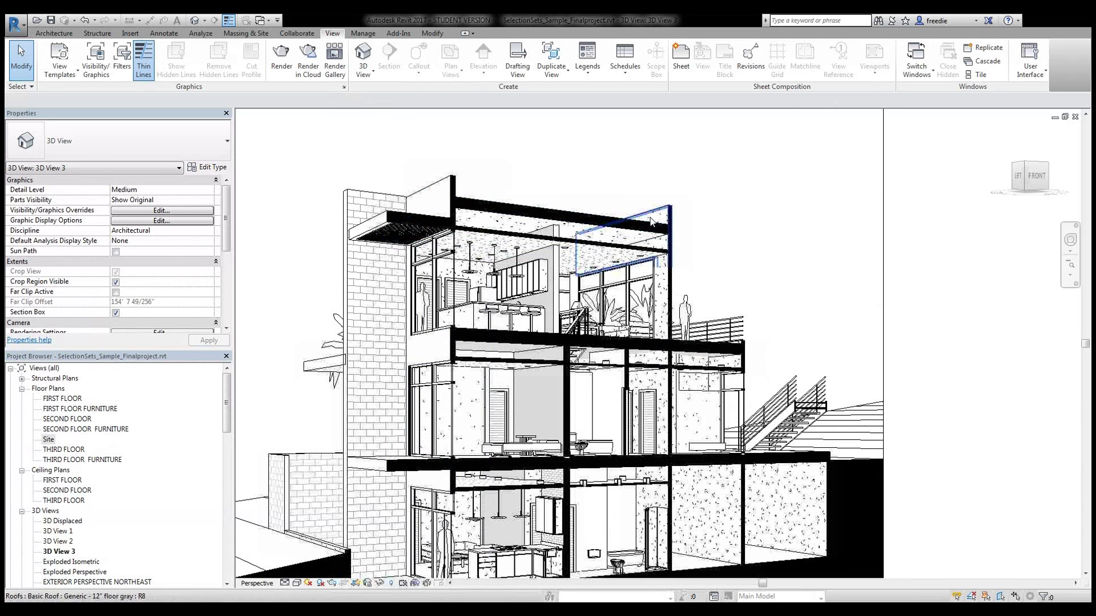
scroll(712, 281, "down", 2)
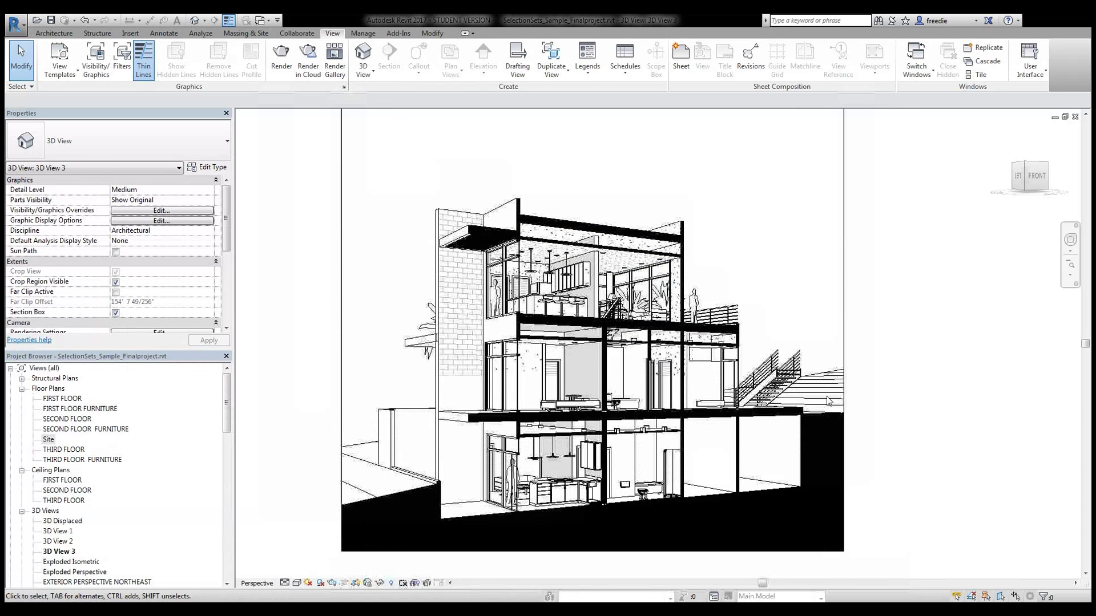
scroll(830, 401, "up", 6)
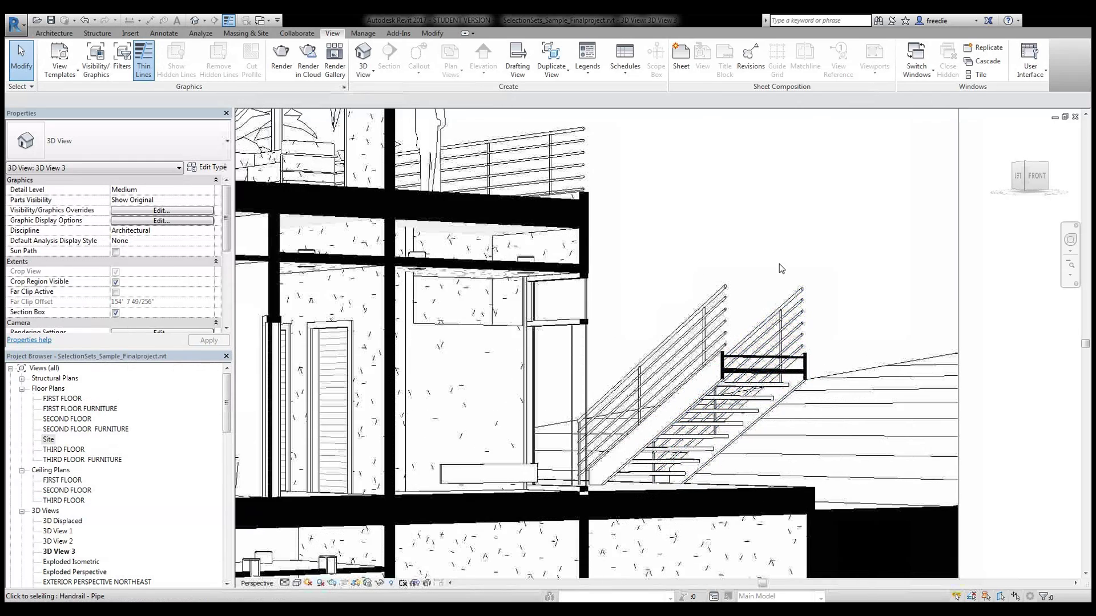
scroll(780, 268, "down", 6)
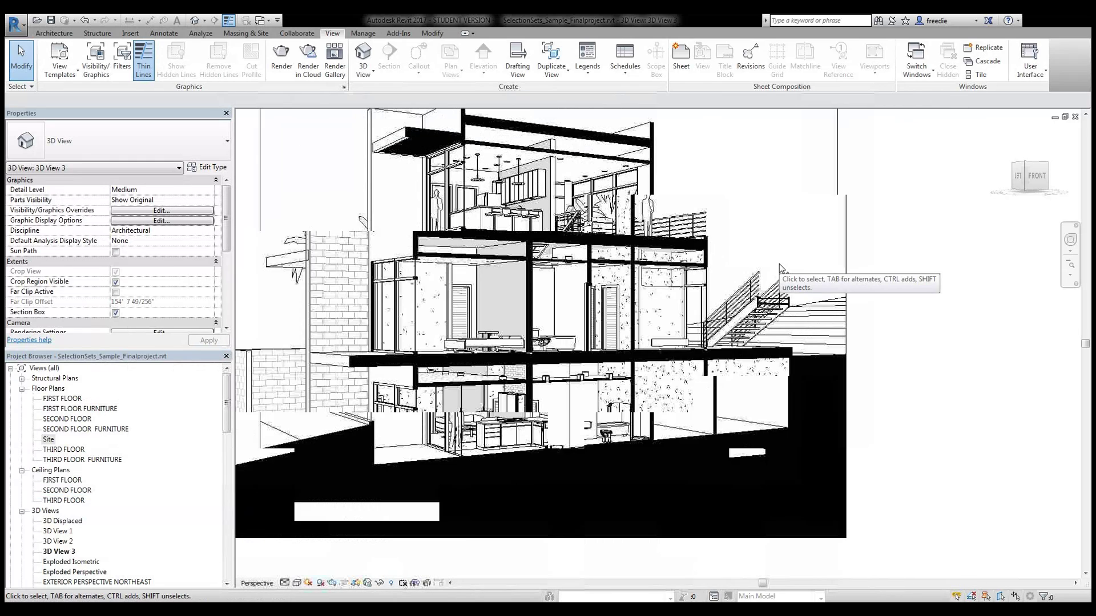
scroll(779, 264, "down", 4)
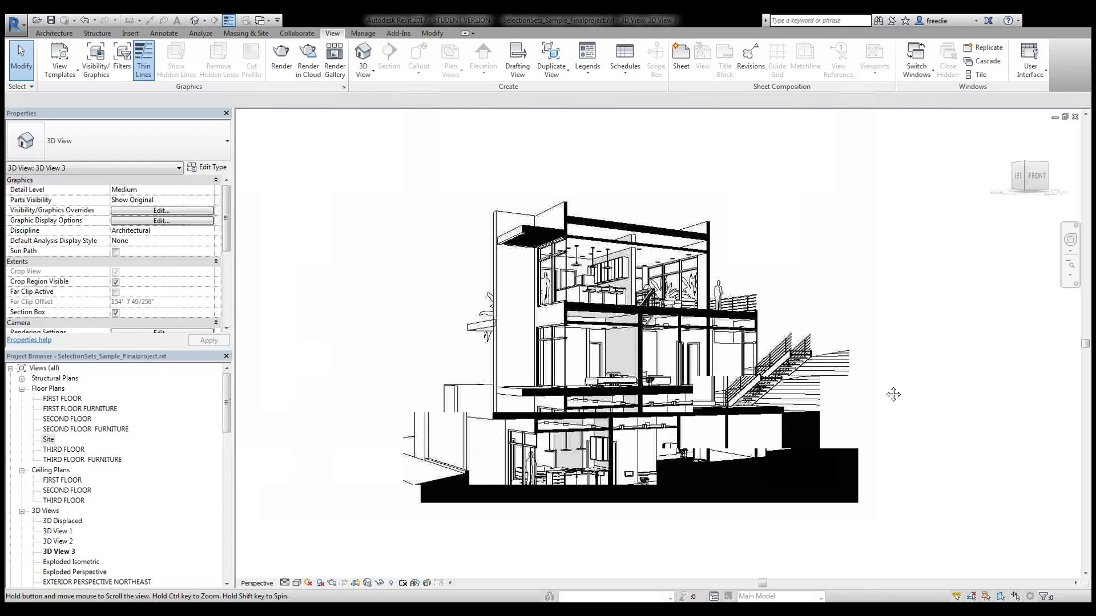
middle_click_drag(894, 394, 871, 391)
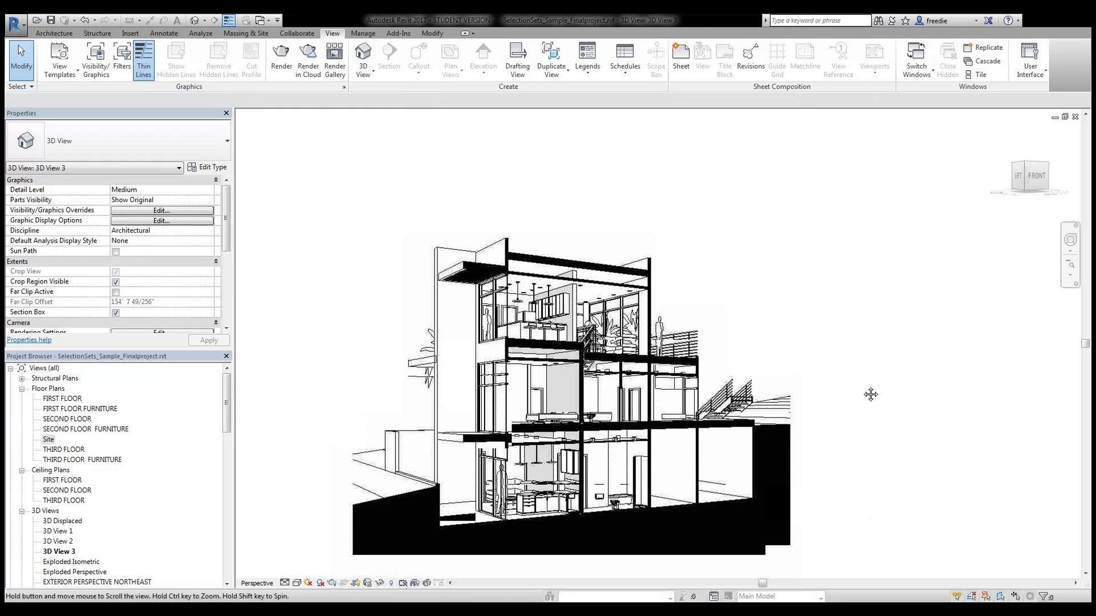
Switch the 3D view background to Gradient in Graphic Display Options
left_click(297, 583)
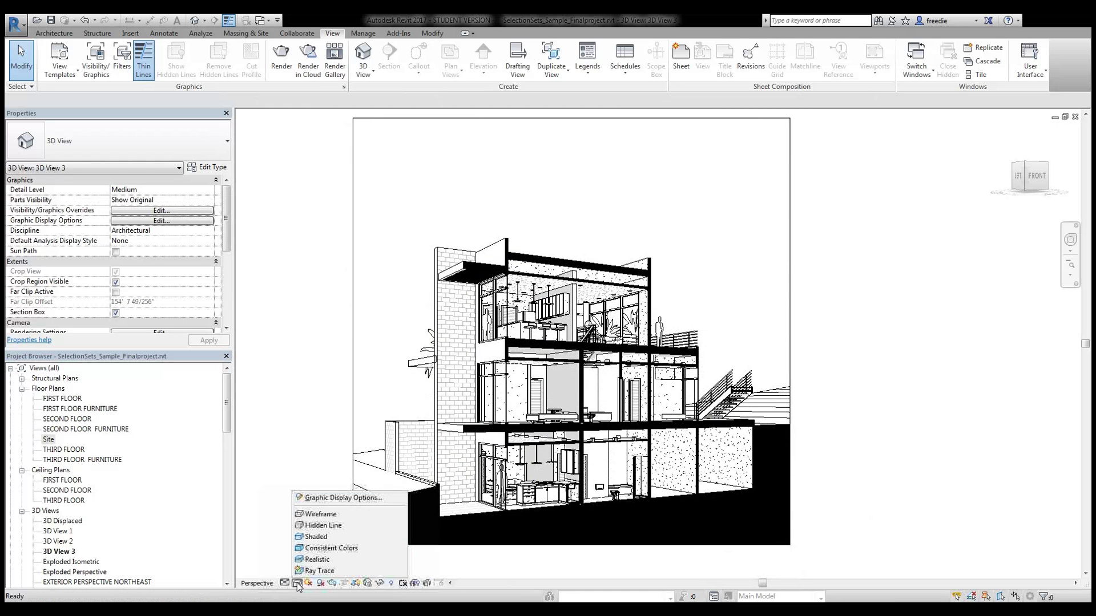
left_click(355, 498)
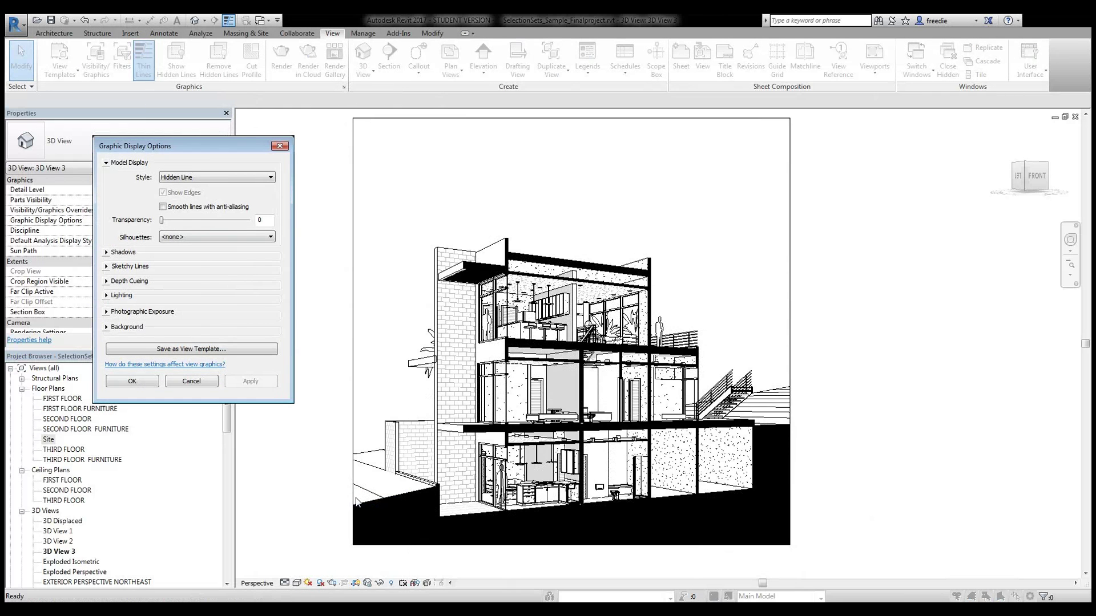
left_click(107, 328)
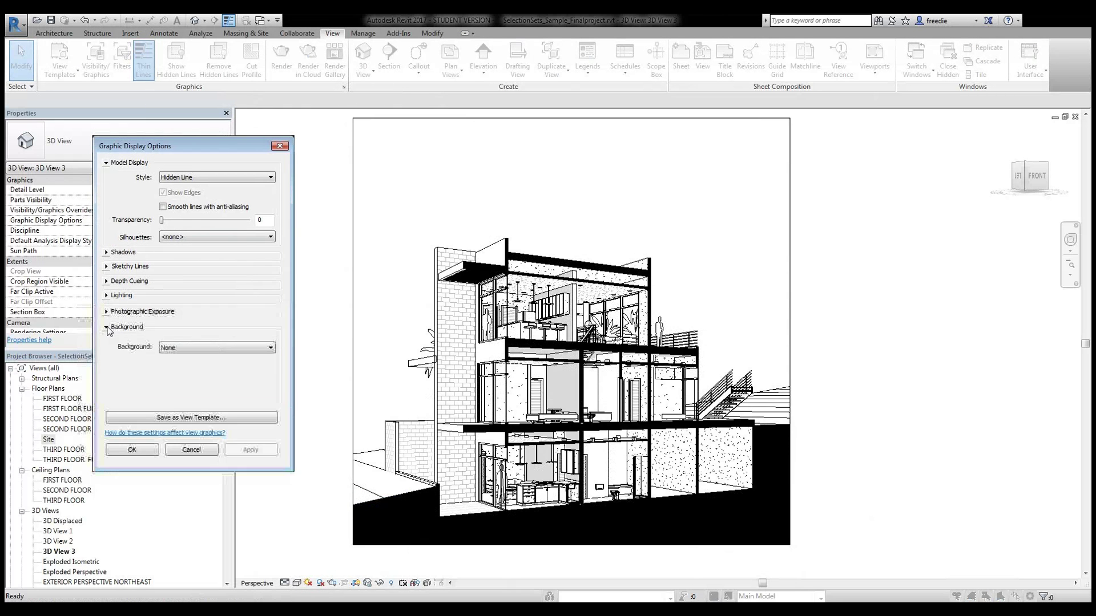
left_click(178, 348)
left_click(179, 373)
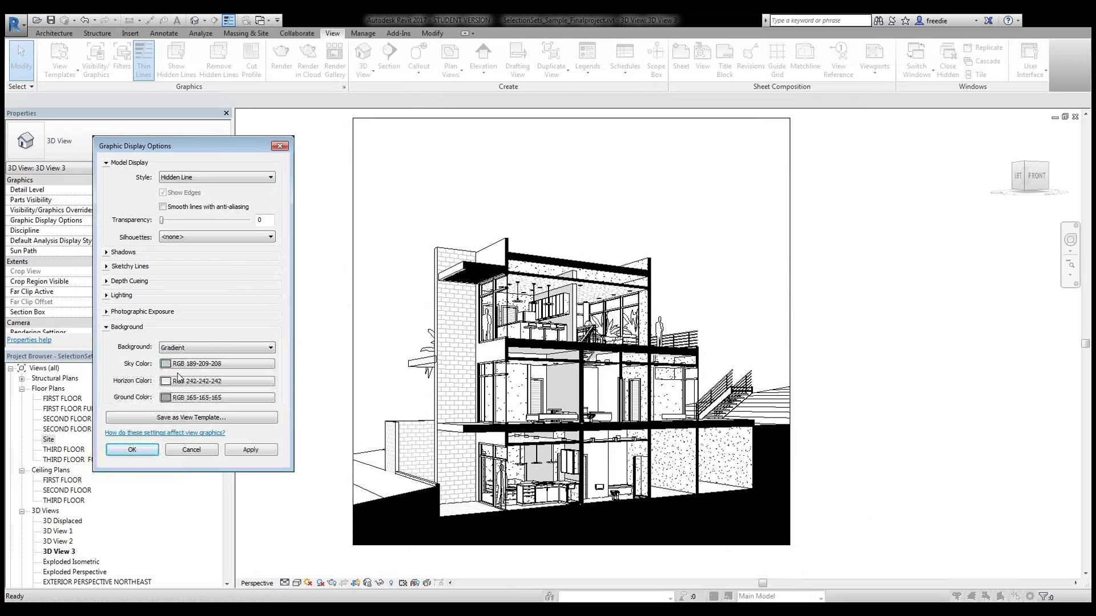
left_click(252, 451)
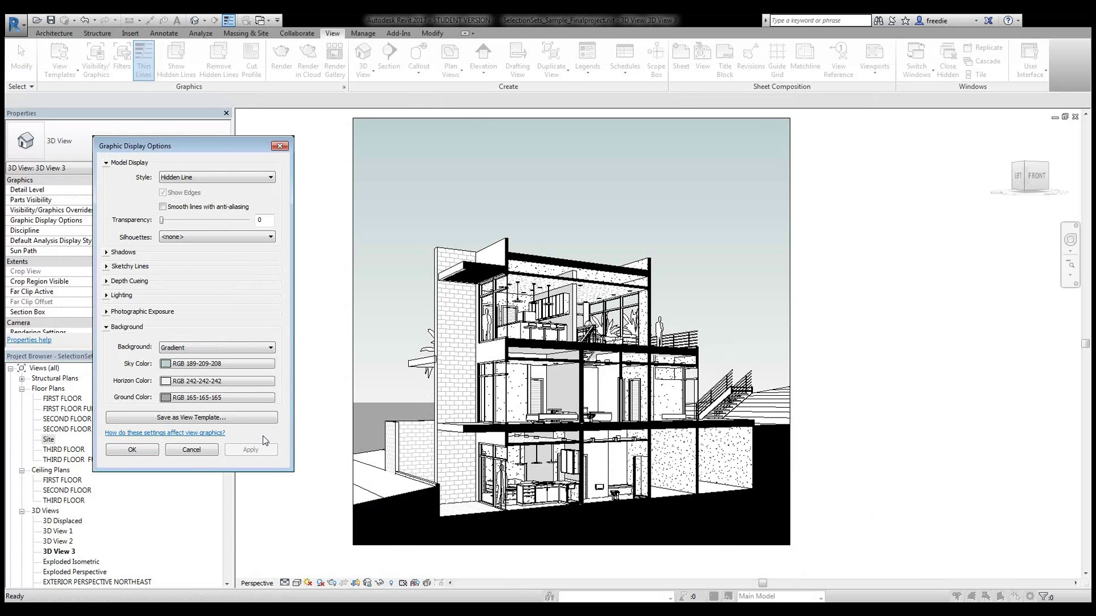
Change the gradient sky colour to a stronger blue and apply it
left_click(131, 368)
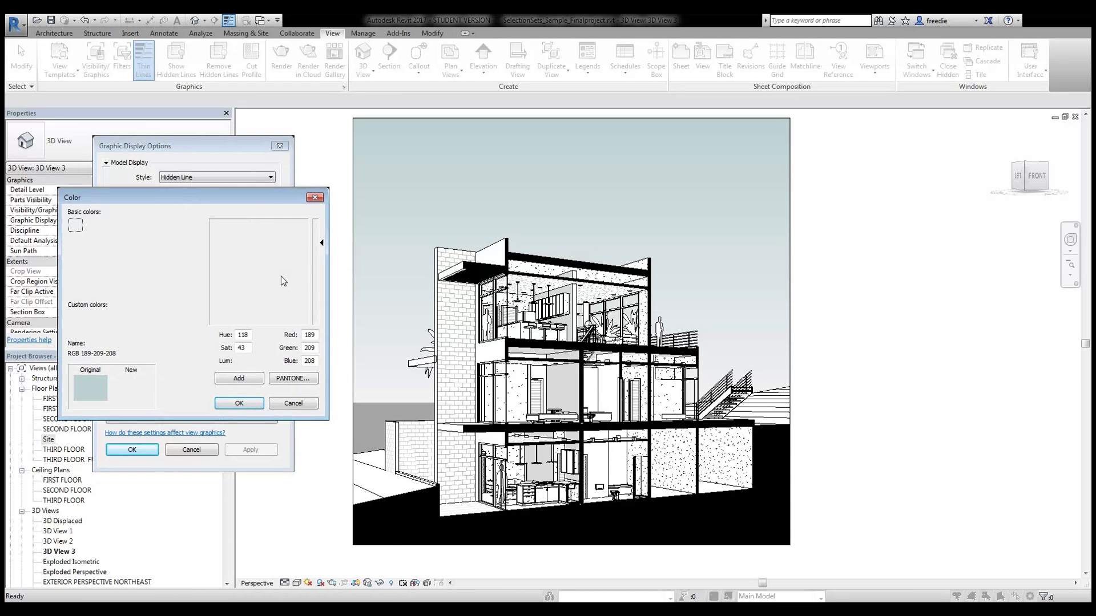
left_click_drag(277, 201, 321, 161)
left_click(285, 362)
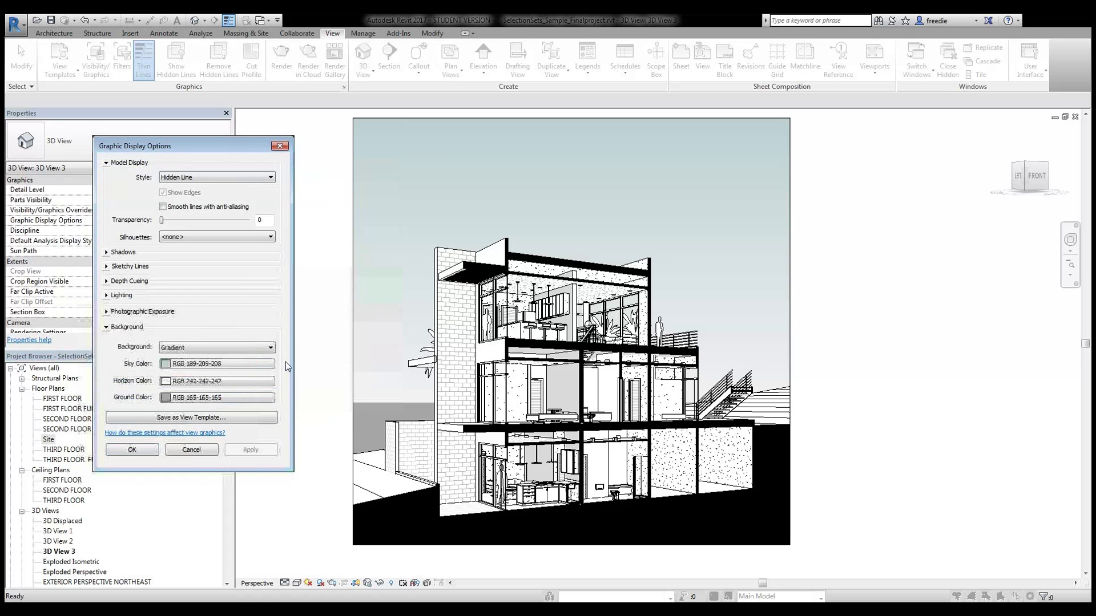
left_click(271, 363)
left_click_drag(271, 251, 272, 241)
left_click(322, 254)
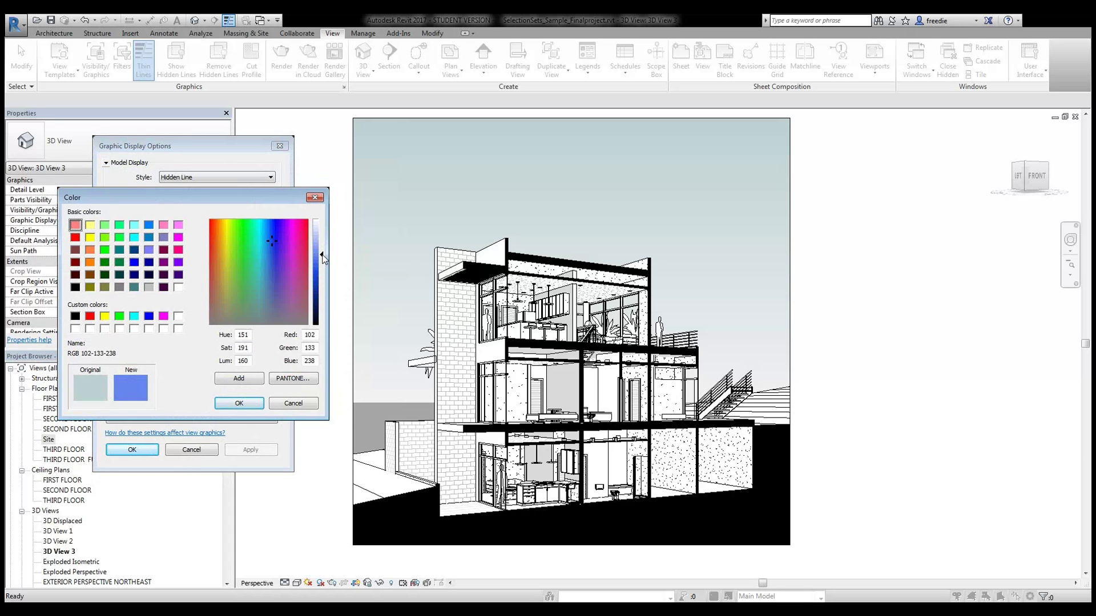
left_click(239, 403)
left_click(250, 450)
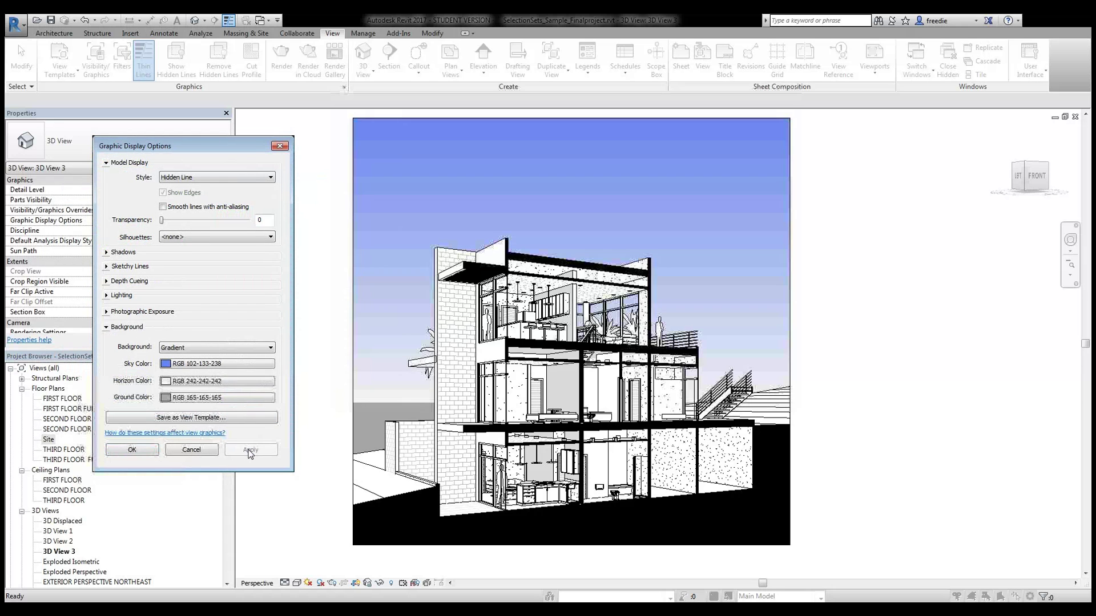
Darken the sky to deep blue RGB 020-056-182, apply, and close the dialog
left_click(222, 365)
left_click(316, 276)
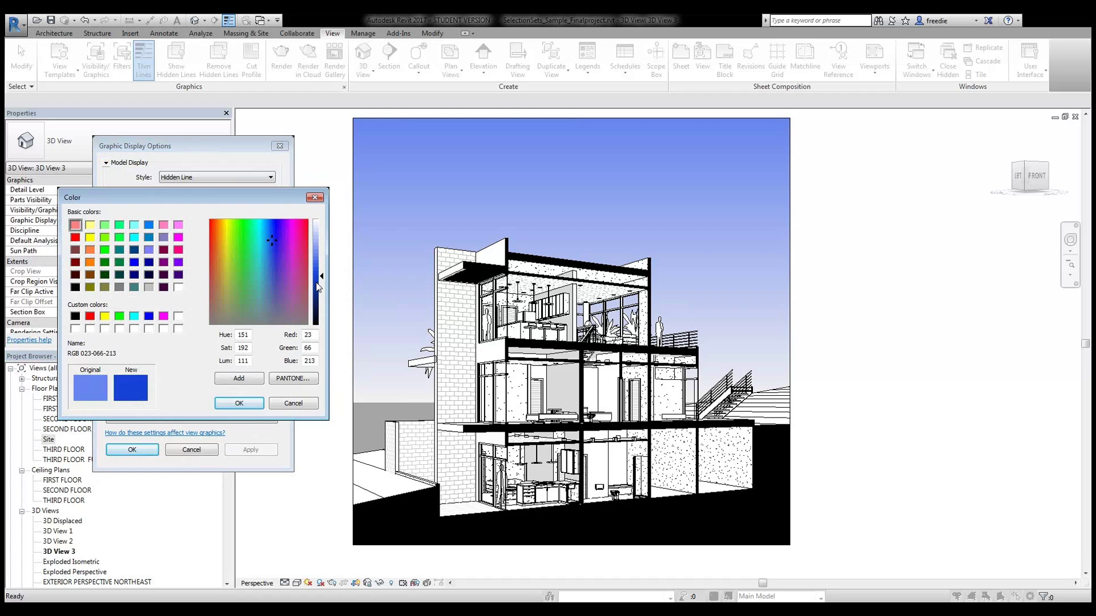
left_click_drag(319, 279, 320, 287)
left_click(239, 403)
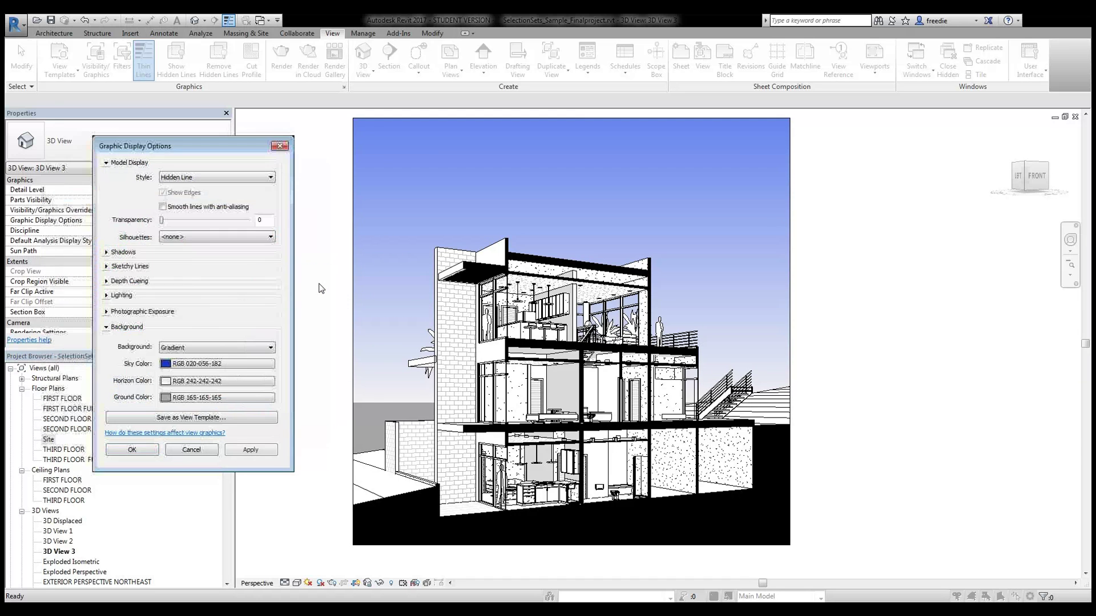
left_click(247, 450)
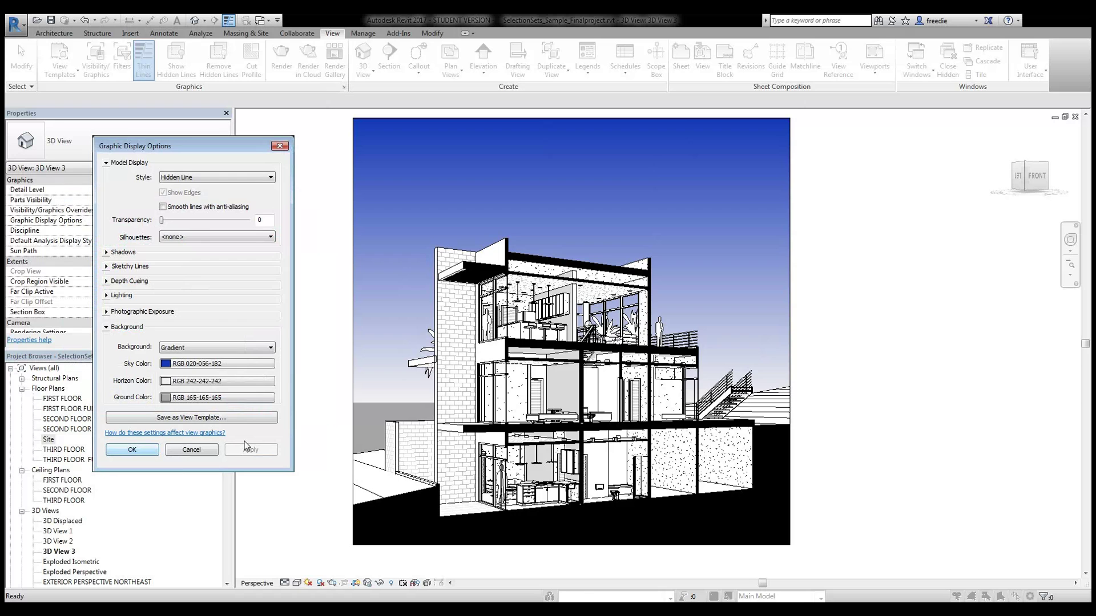
key("Return")
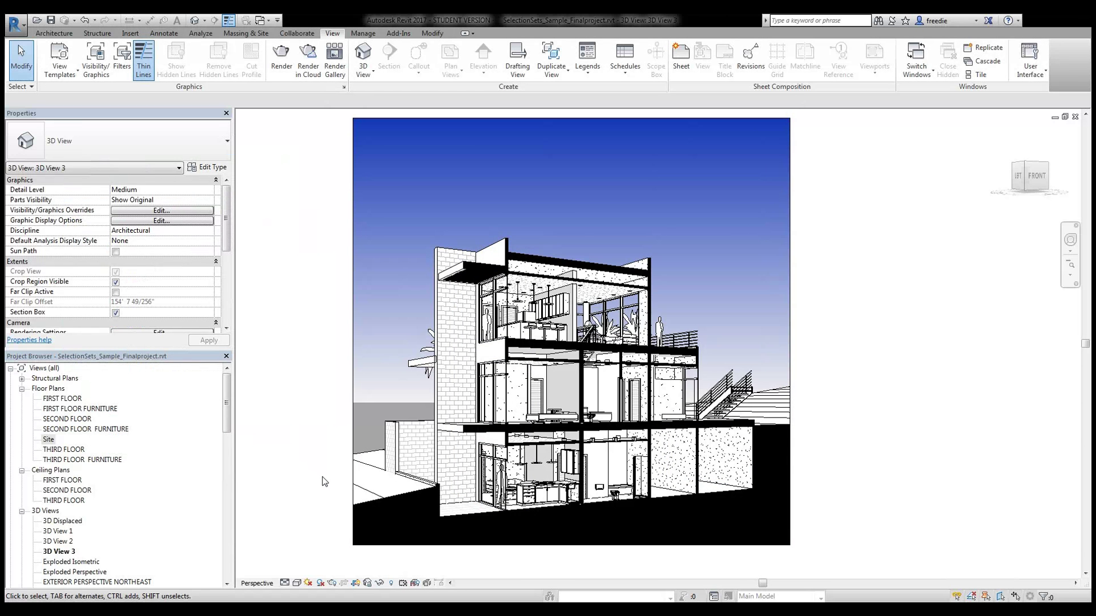
Switch the visual style to Shaded and re-centre the house in the frame
left_click(297, 583)
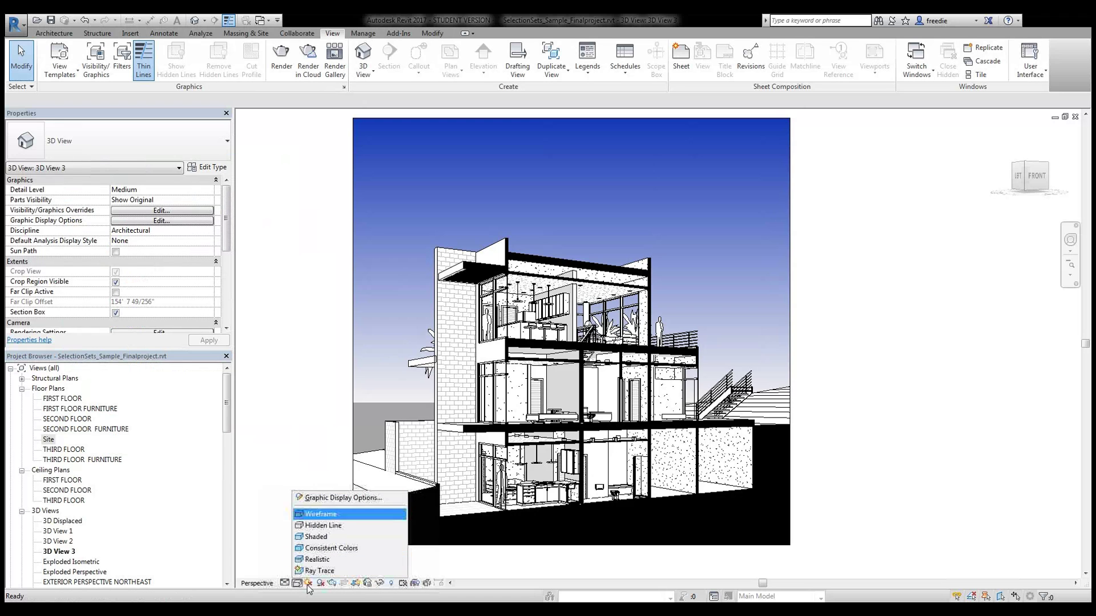
key("Escape")
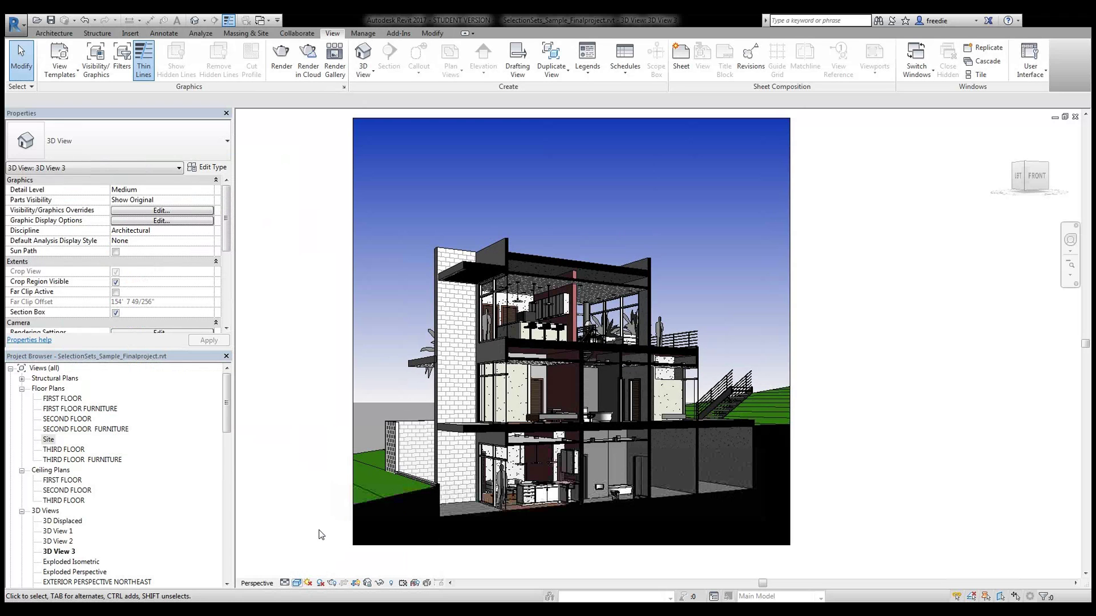
left_click(297, 584)
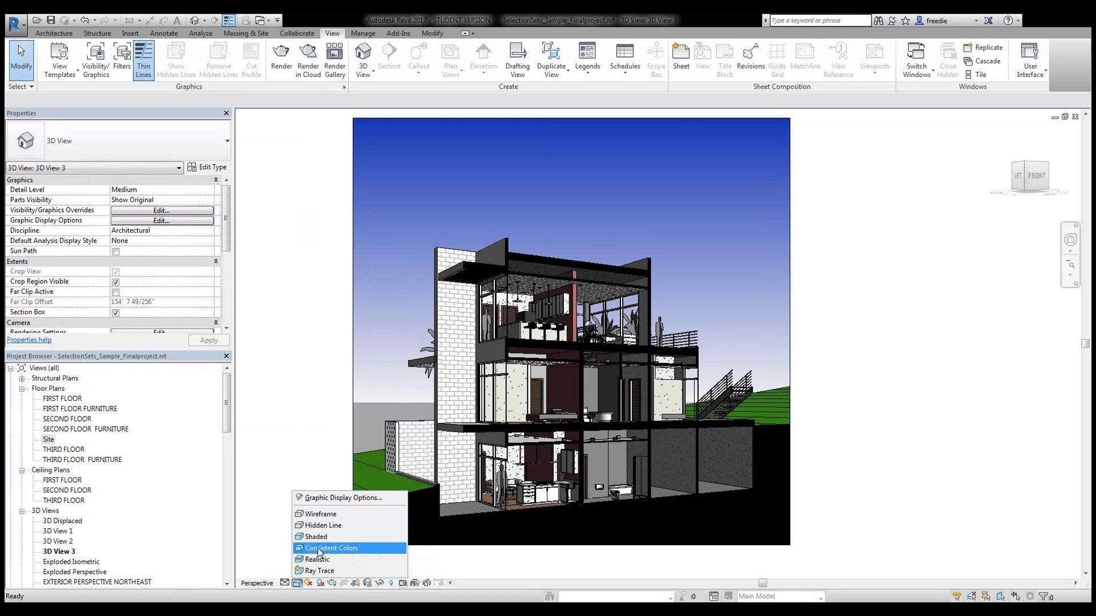
left_click(318, 549)
left_click(298, 578)
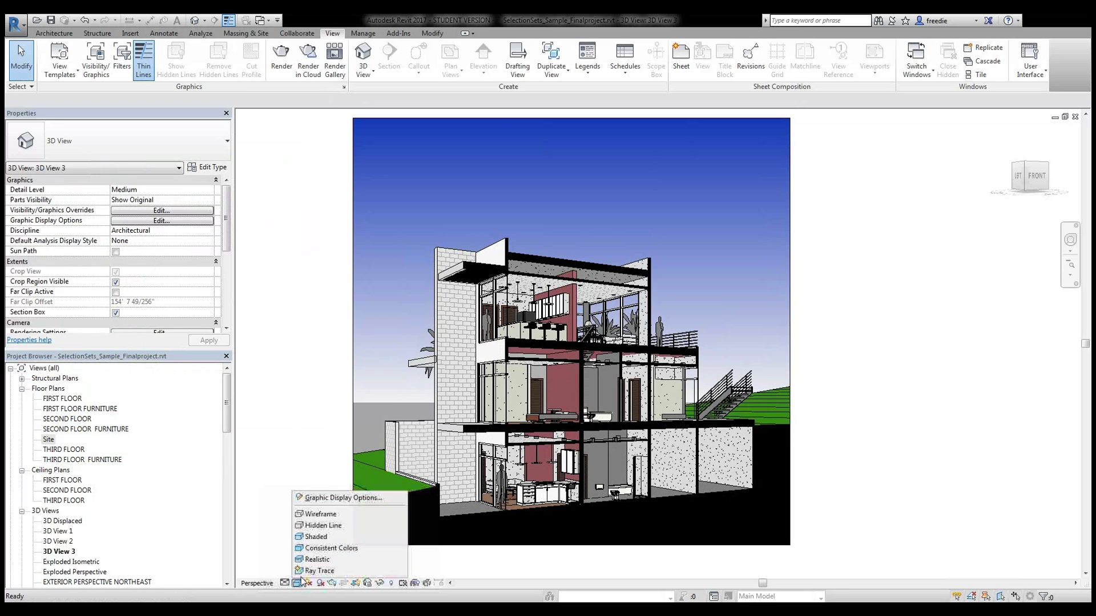
left_click(314, 545)
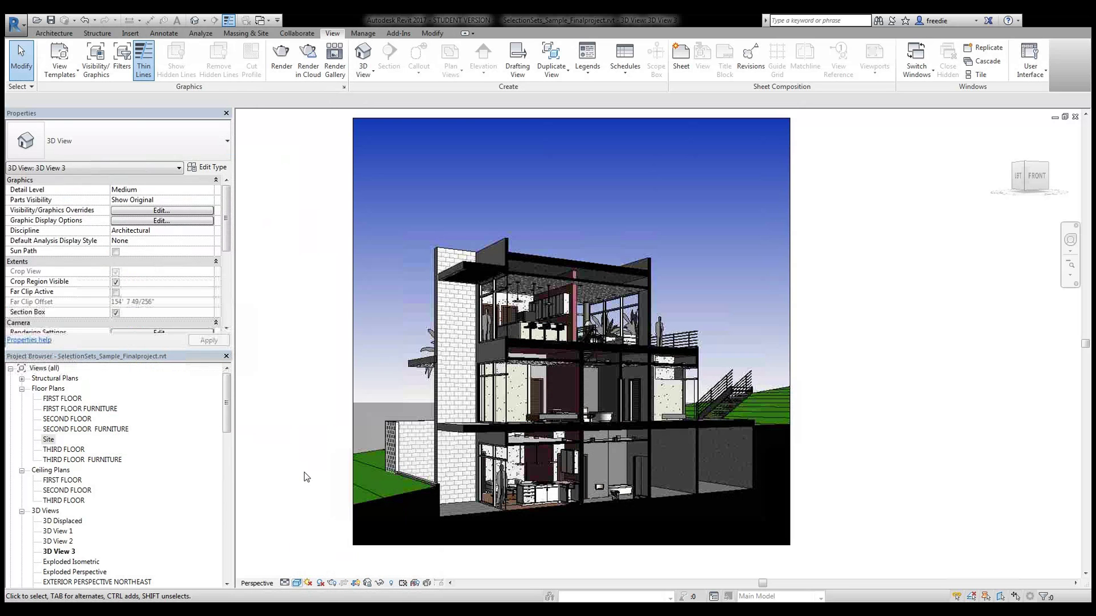
middle_click_drag(308, 474, 349, 476)
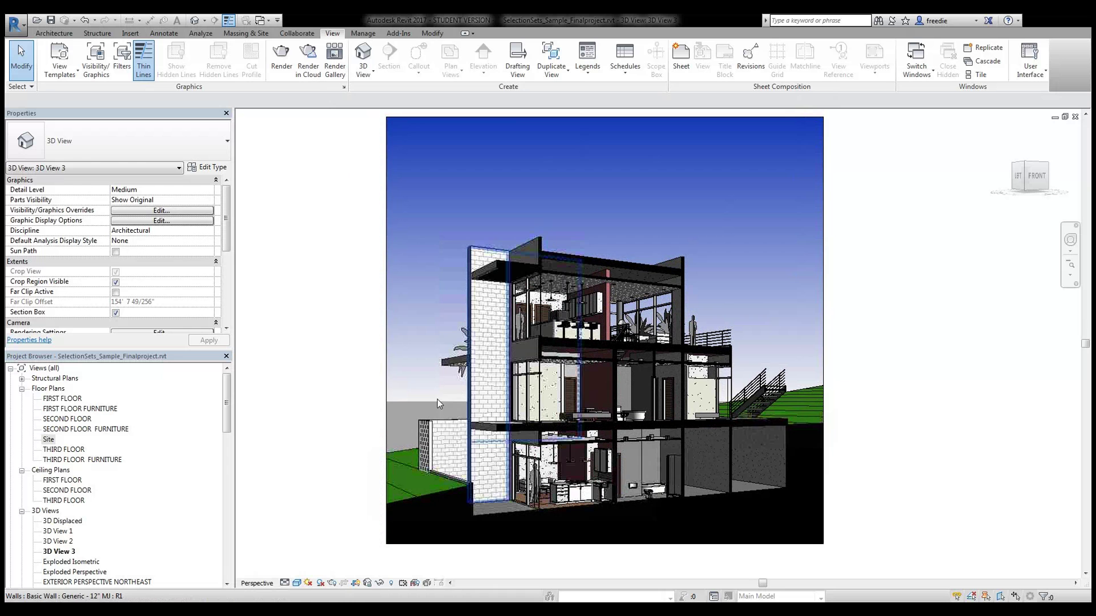
Turn on shadows and reopen Graphic Display Options
left_click(320, 583)
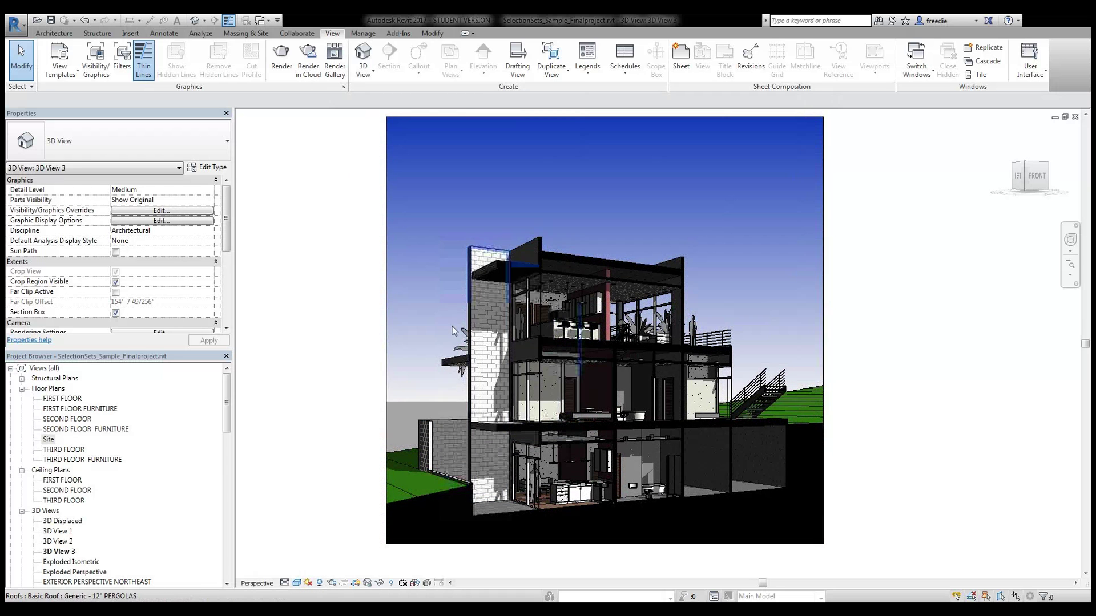
left_click(298, 584)
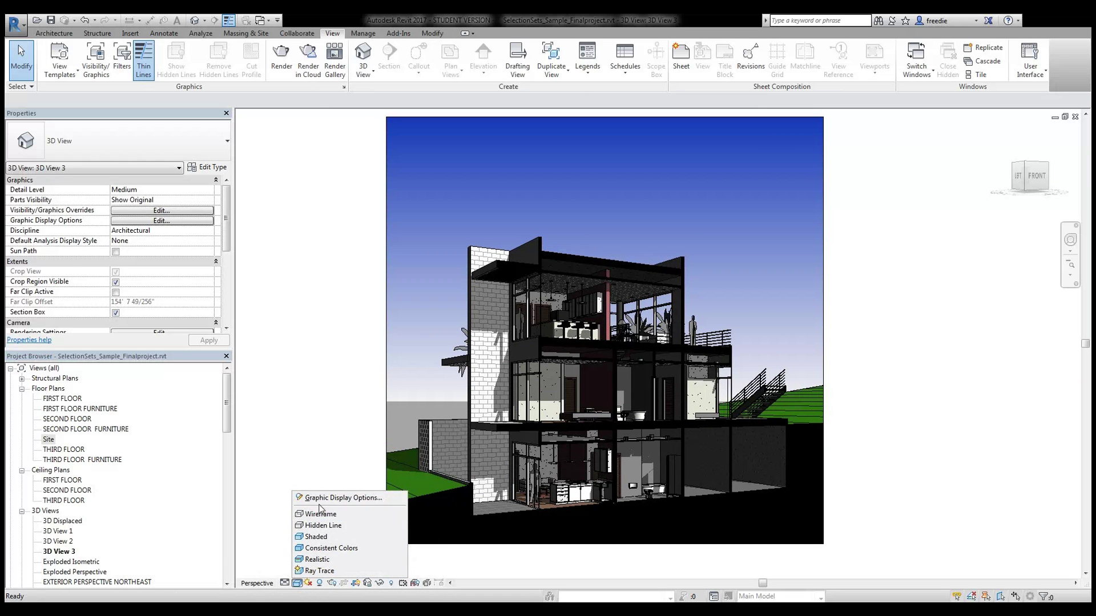
left_click(340, 499)
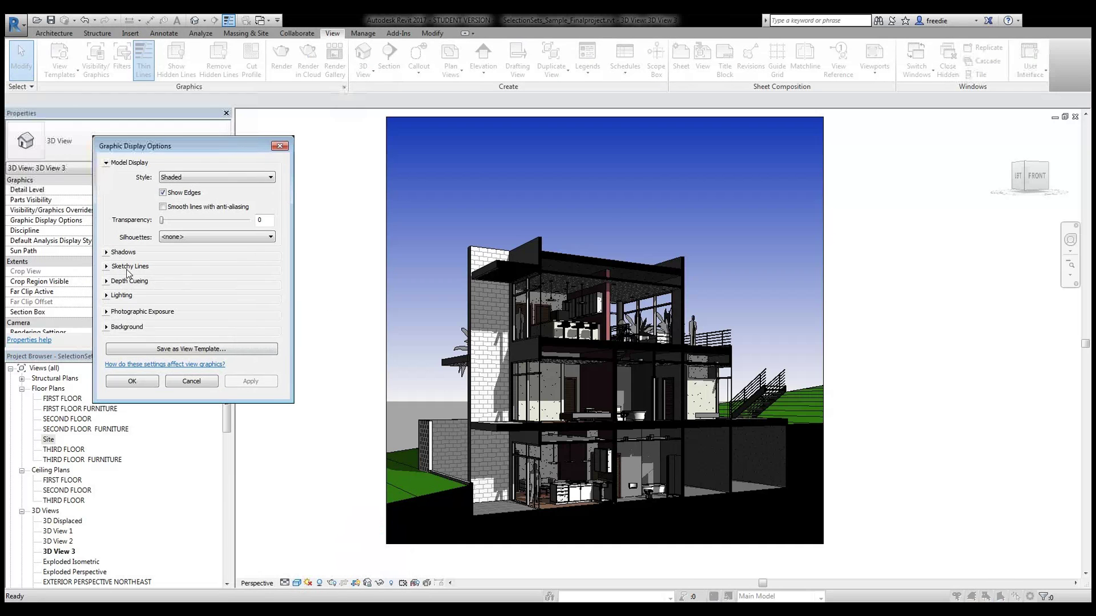
Open Sun Settings under Lighting and disable the failing updater so presets apply
left_click(107, 295)
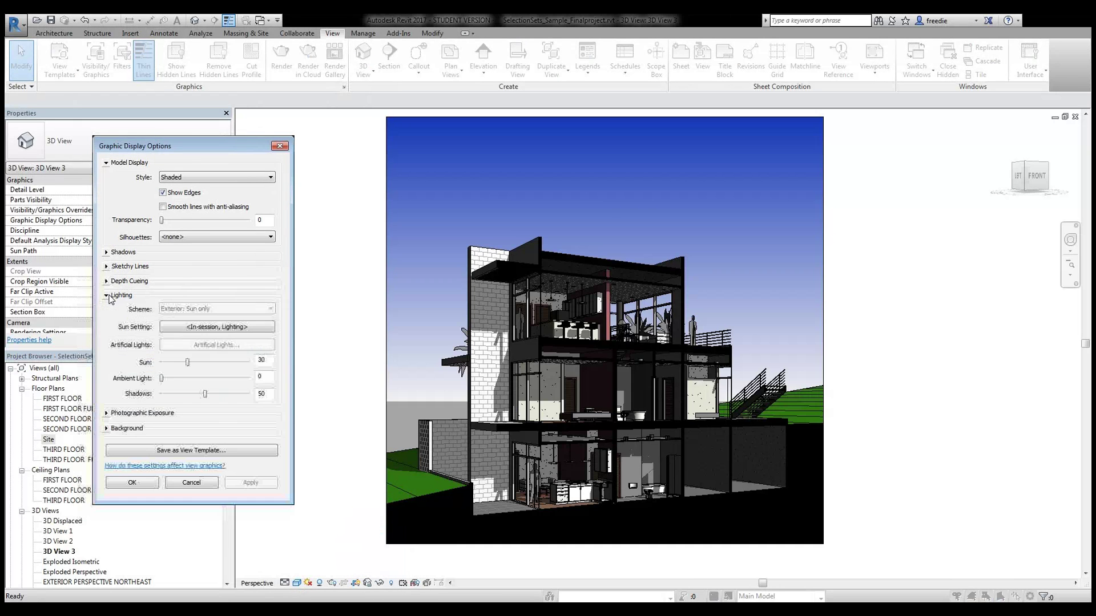
left_click(218, 329)
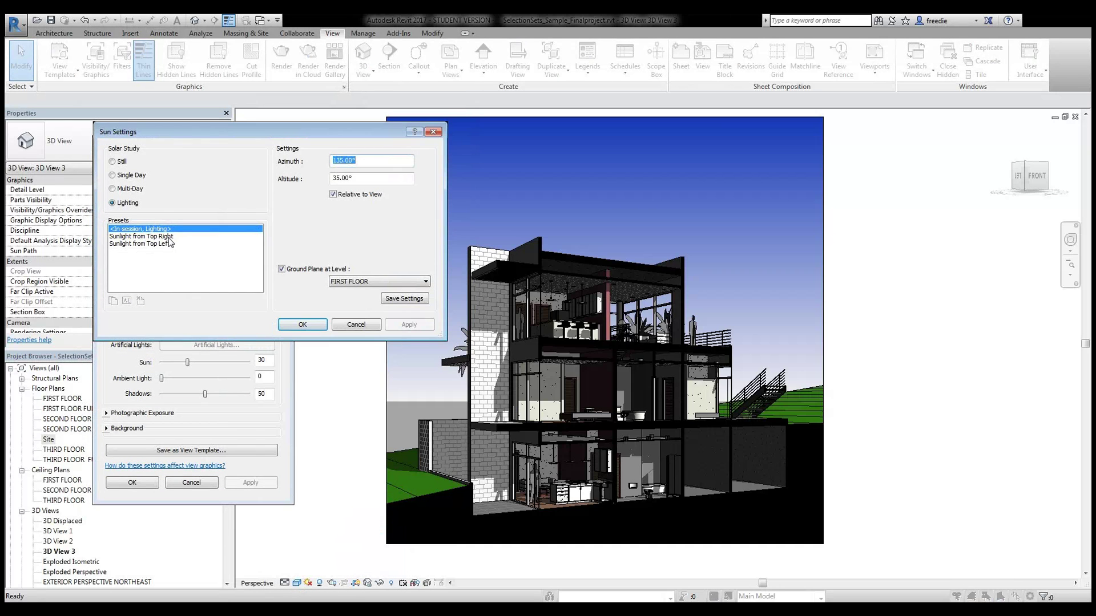
left_click(165, 236)
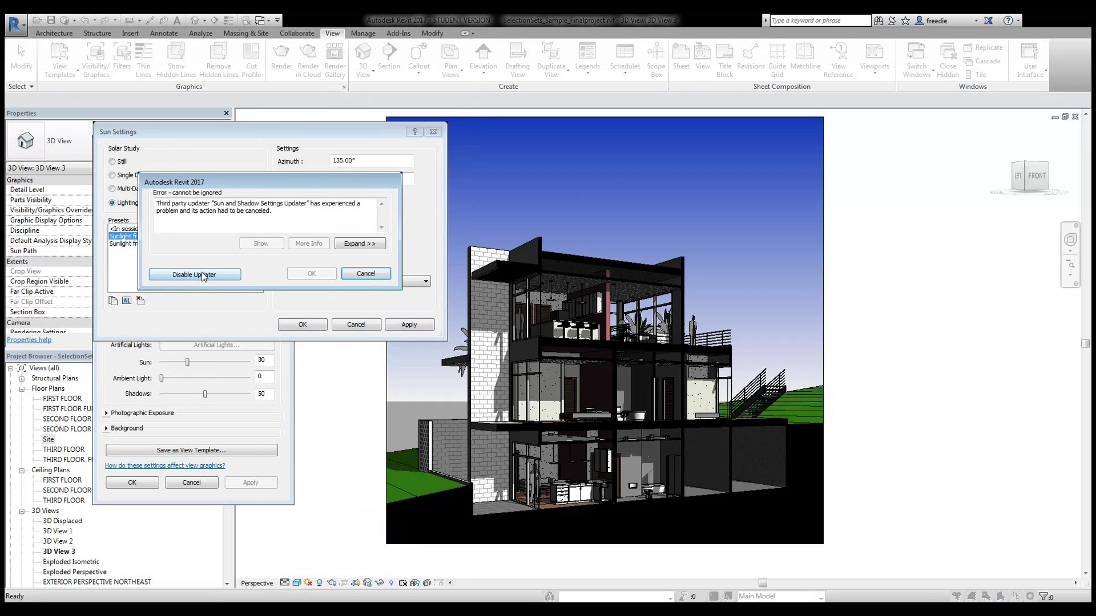
left_click(366, 274)
left_click(226, 245)
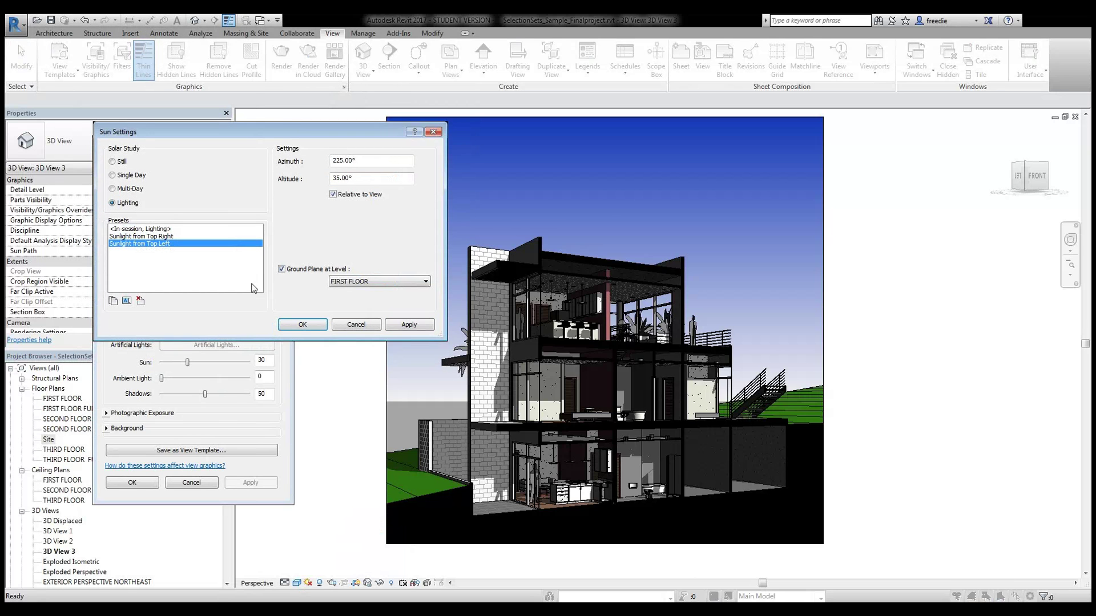
left_click(399, 330)
left_click(214, 279)
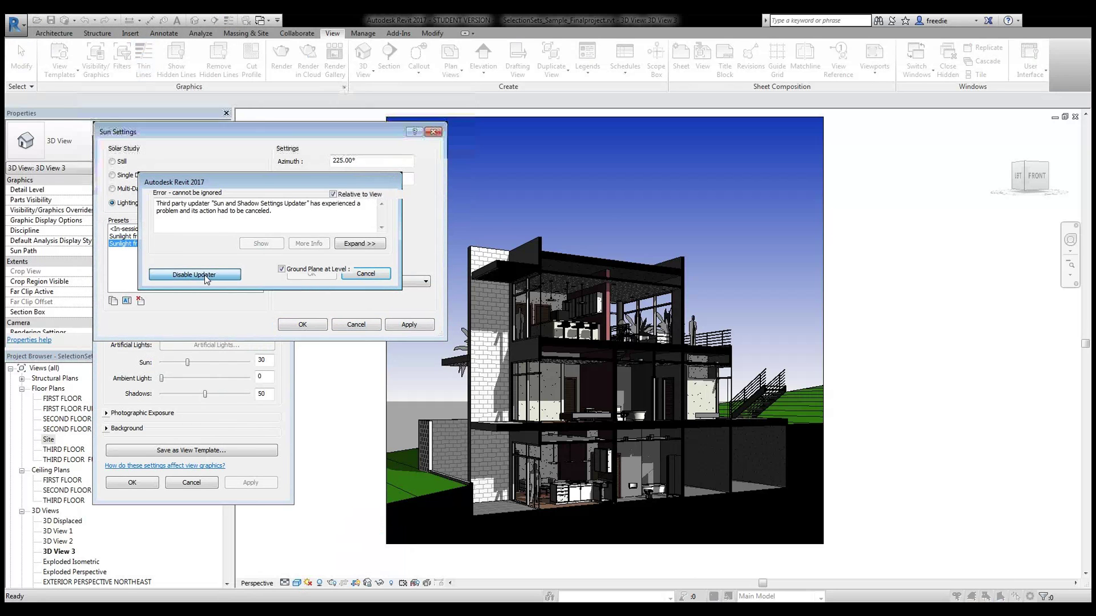
Compare top-left and top-right sunlight, settling on Sunlight from Top Right
left_click(141, 235)
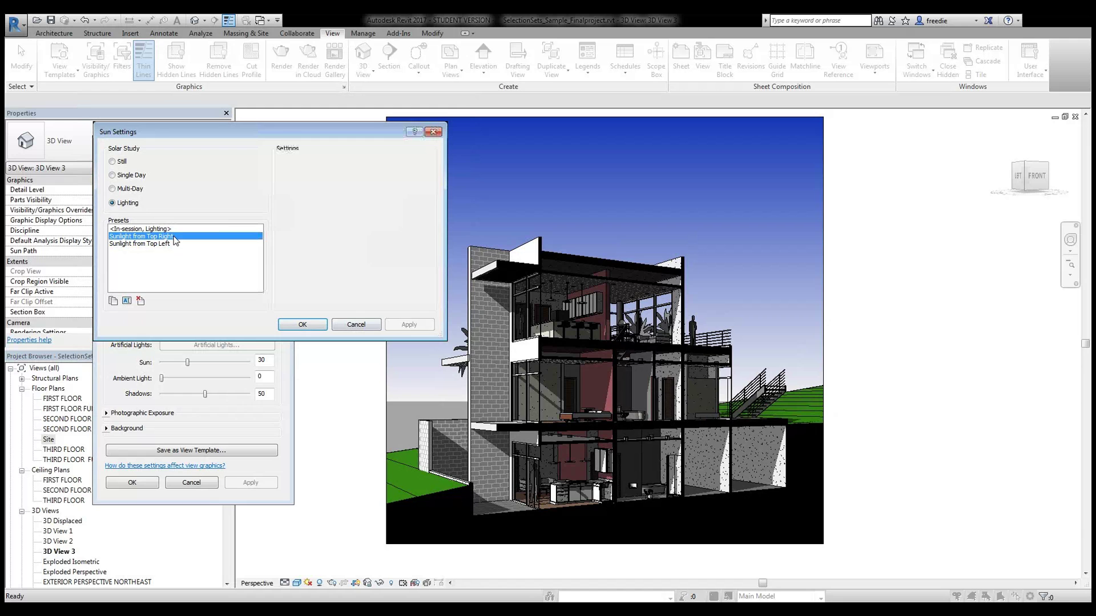
left_click(407, 326)
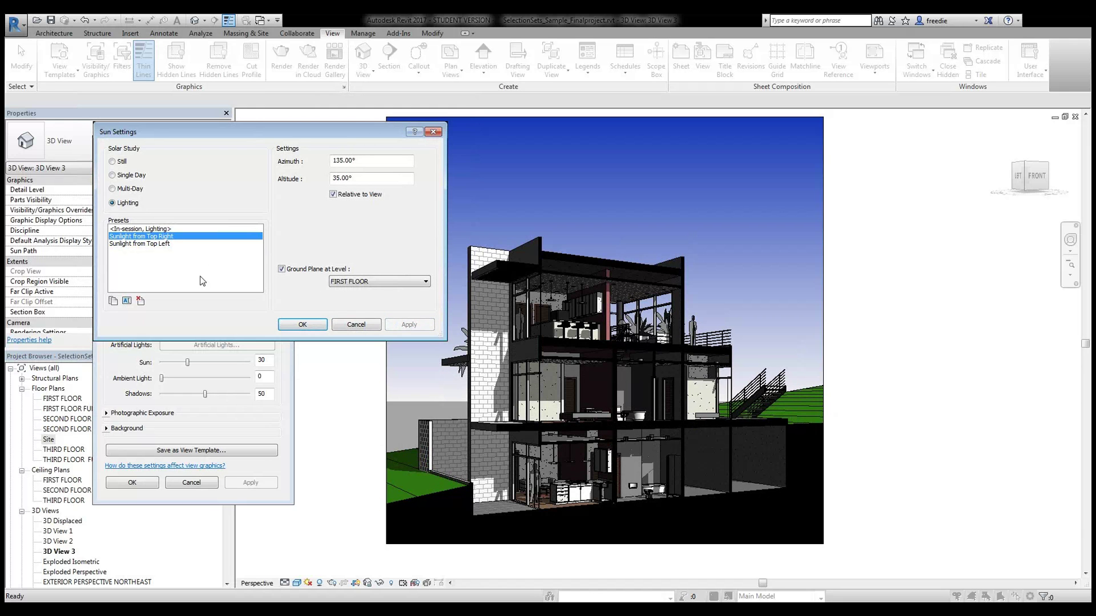
left_click(143, 244)
left_click(406, 325)
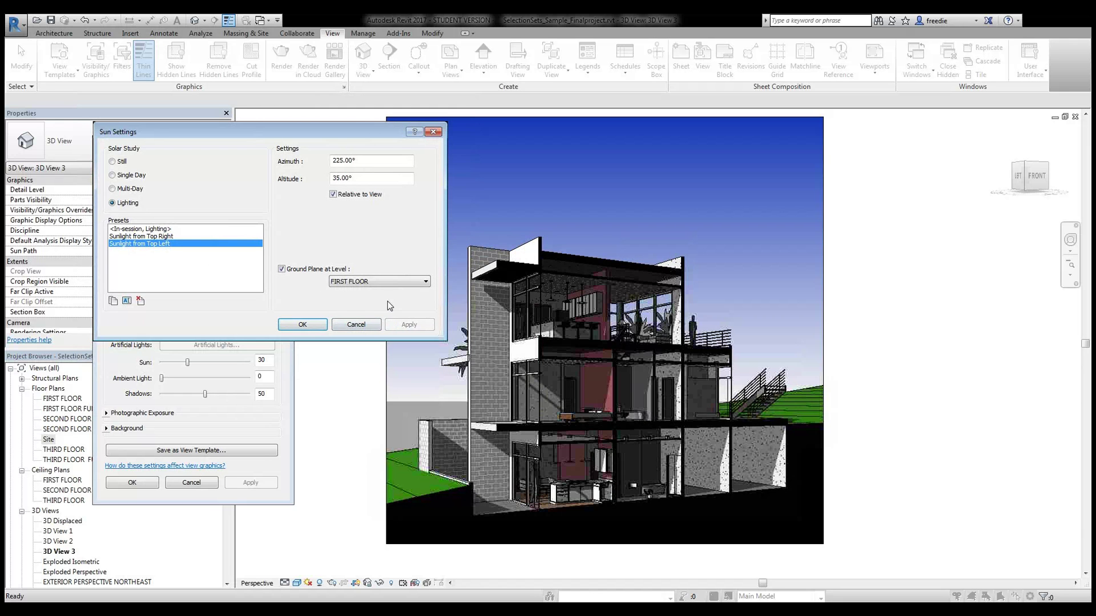
left_click(193, 237)
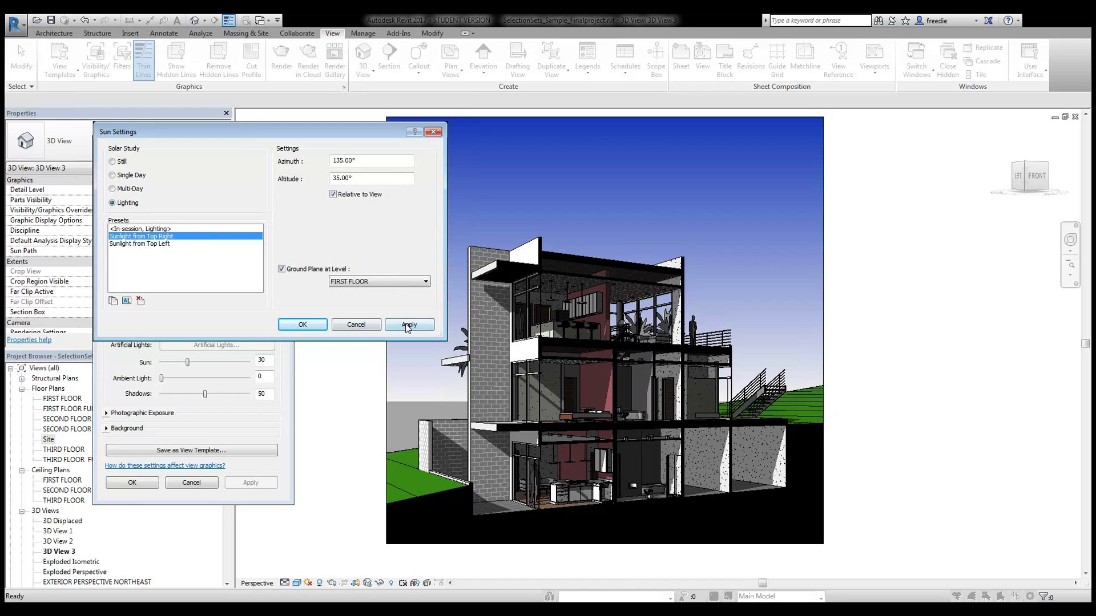
left_click(407, 326)
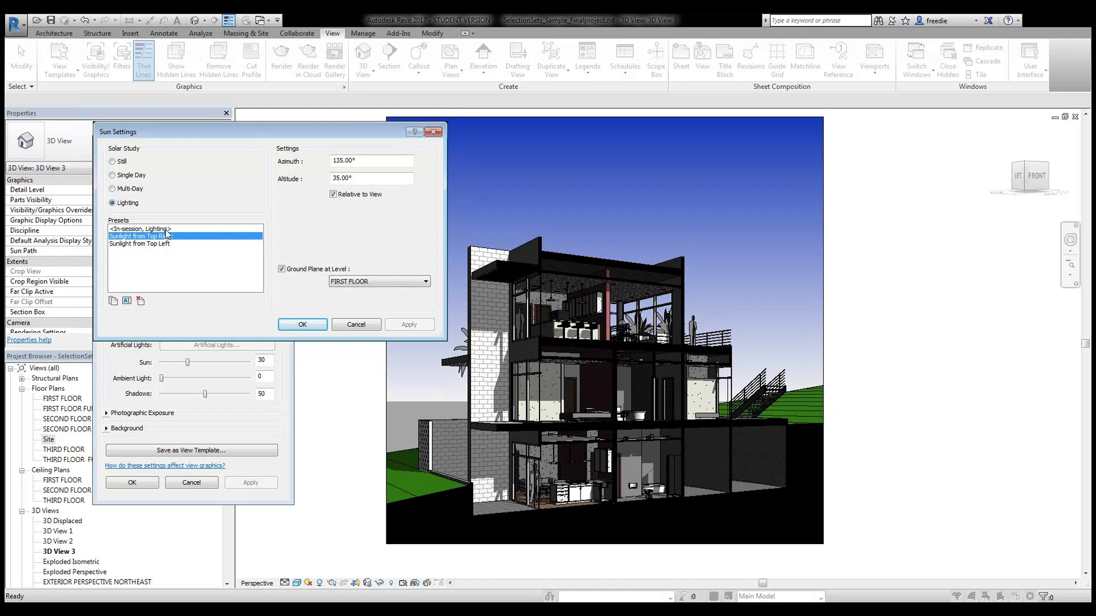
left_click(303, 325)
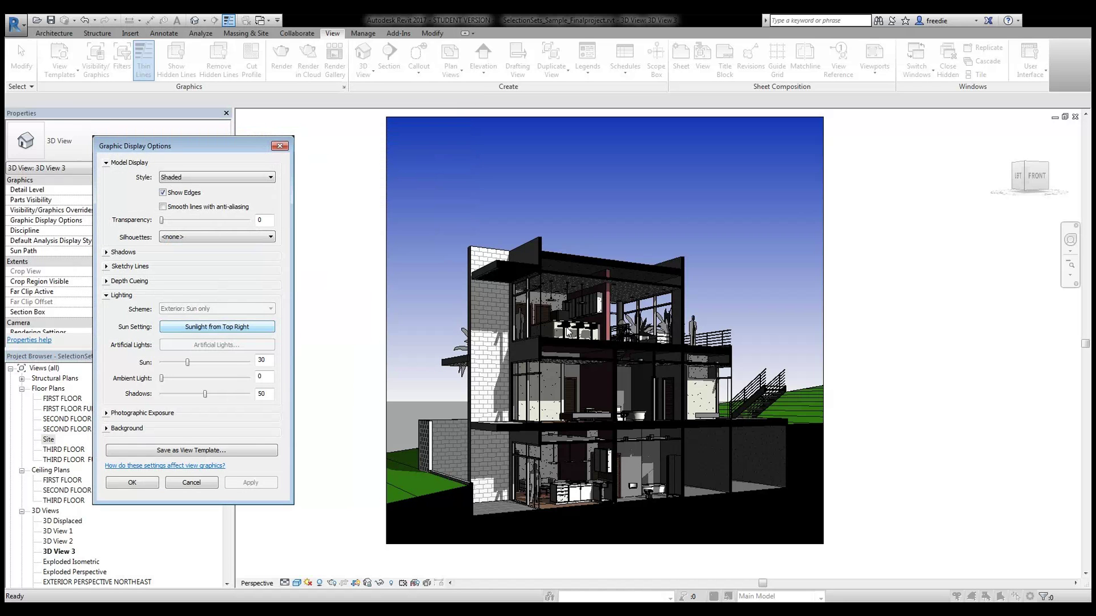
Set shadow intensity to 15 and expand the Shadows options
double_click(262, 395)
double_click(270, 376)
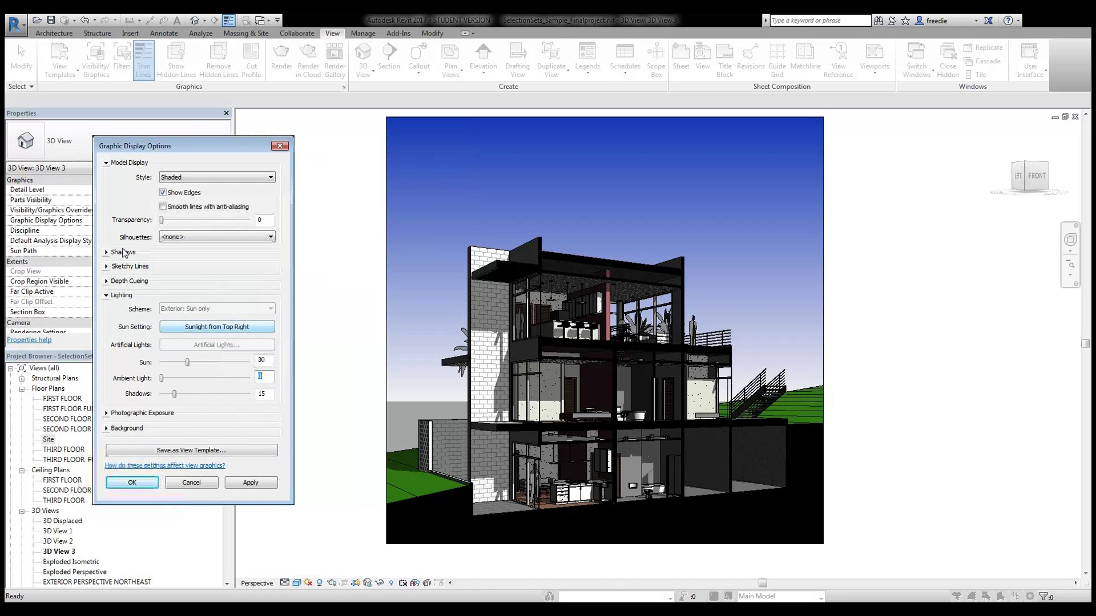
left_click(109, 253)
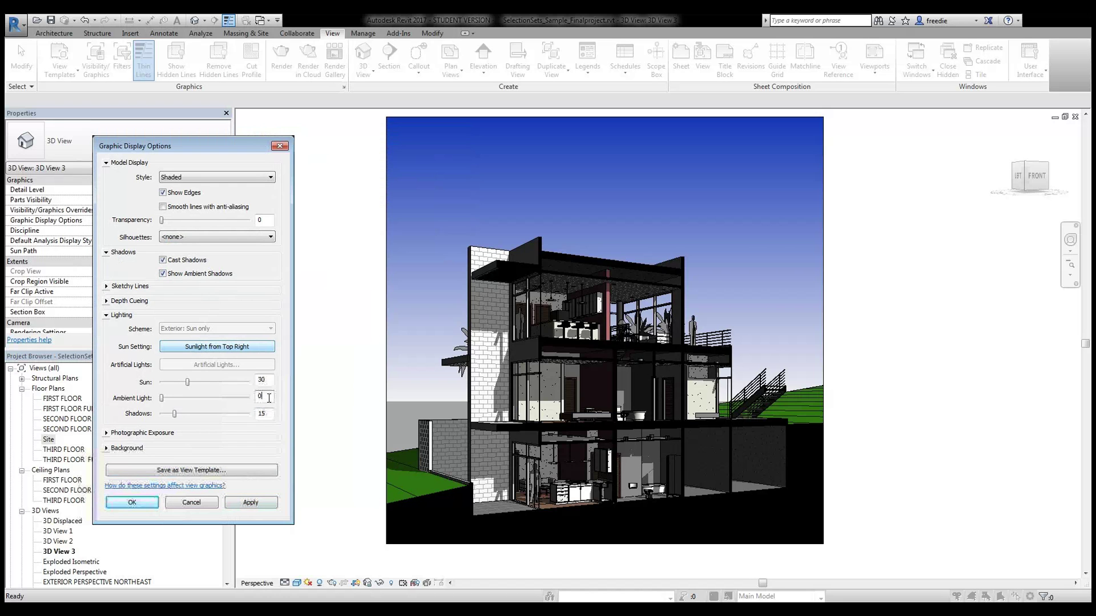
left_click(269, 497)
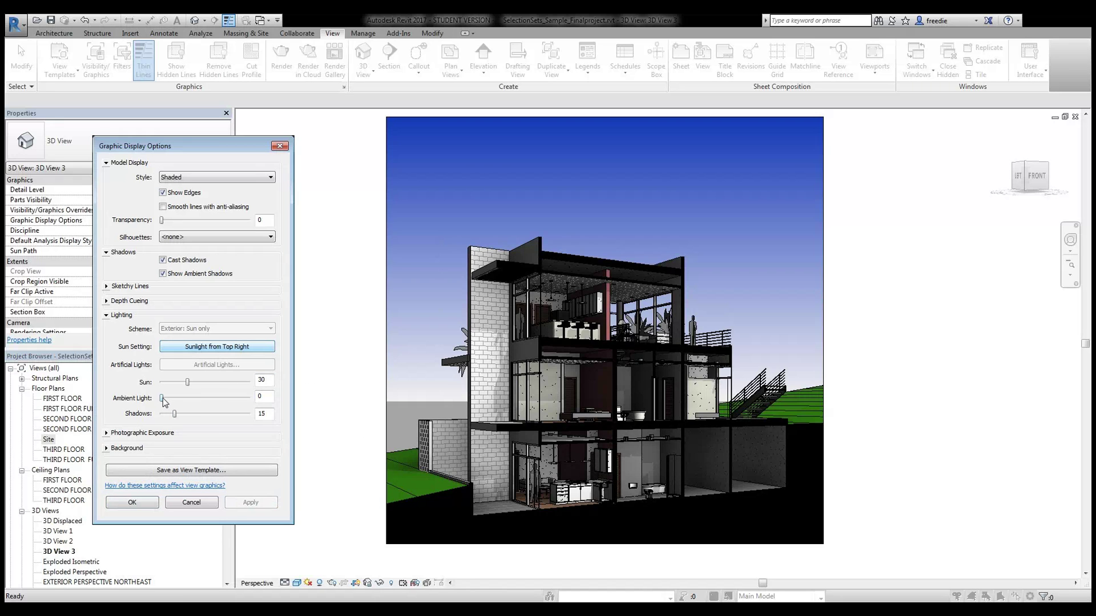
Set Ambient Light to 60 and apply it
left_click_drag(163, 398, 214, 398)
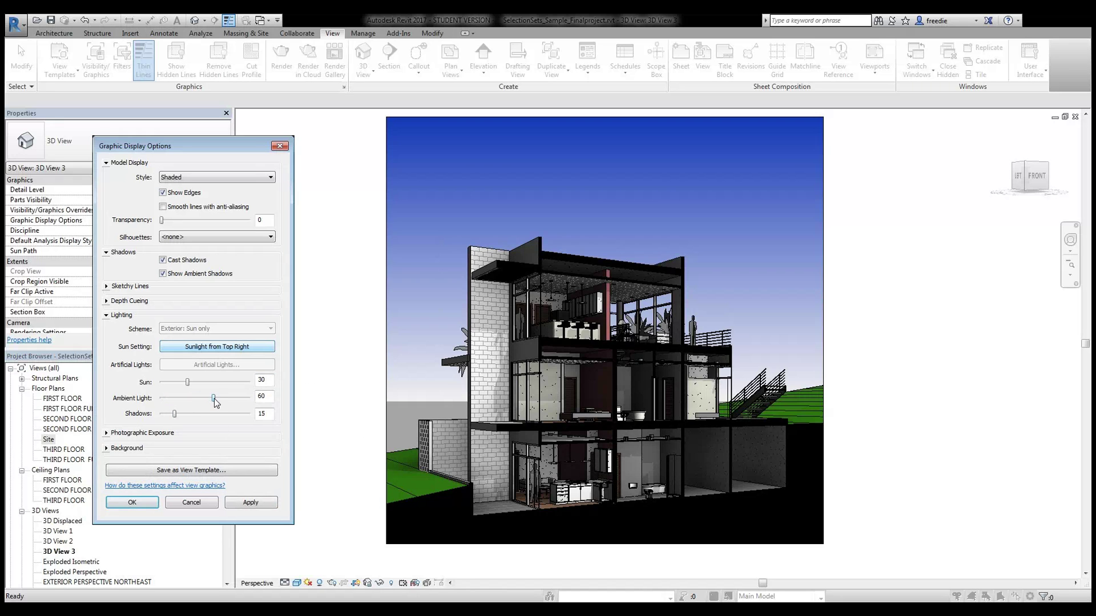
left_click(251, 503)
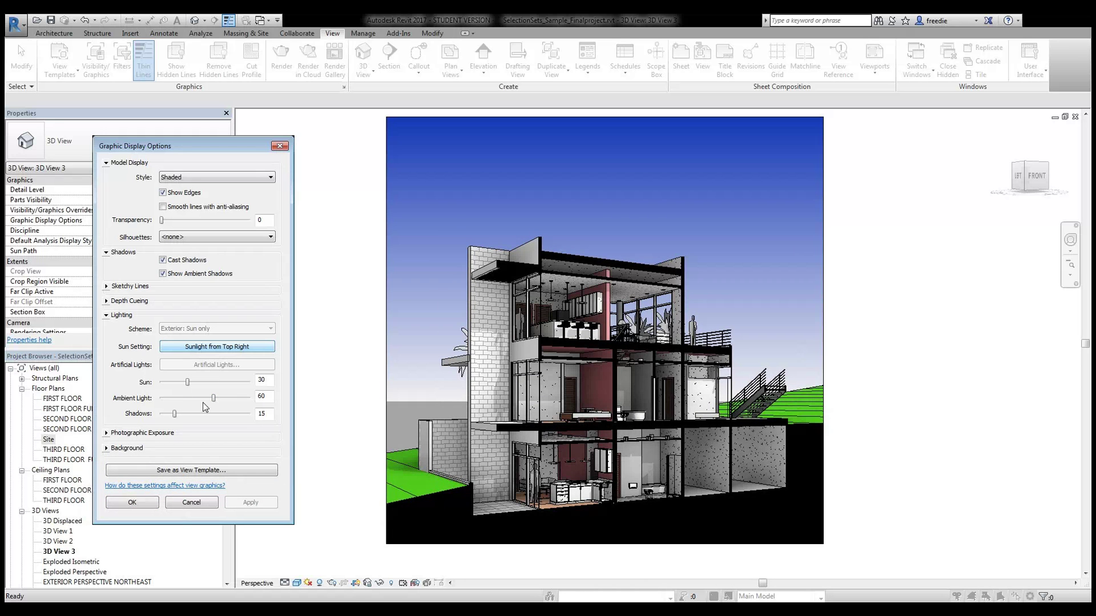
left_click_drag(212, 398, 226, 399)
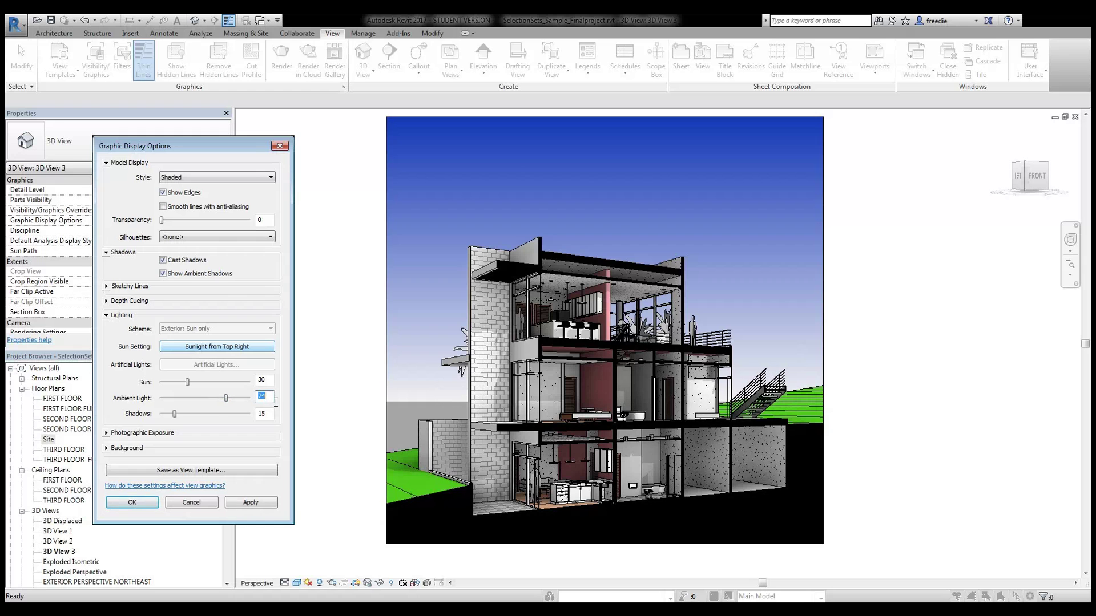
left_click(249, 502)
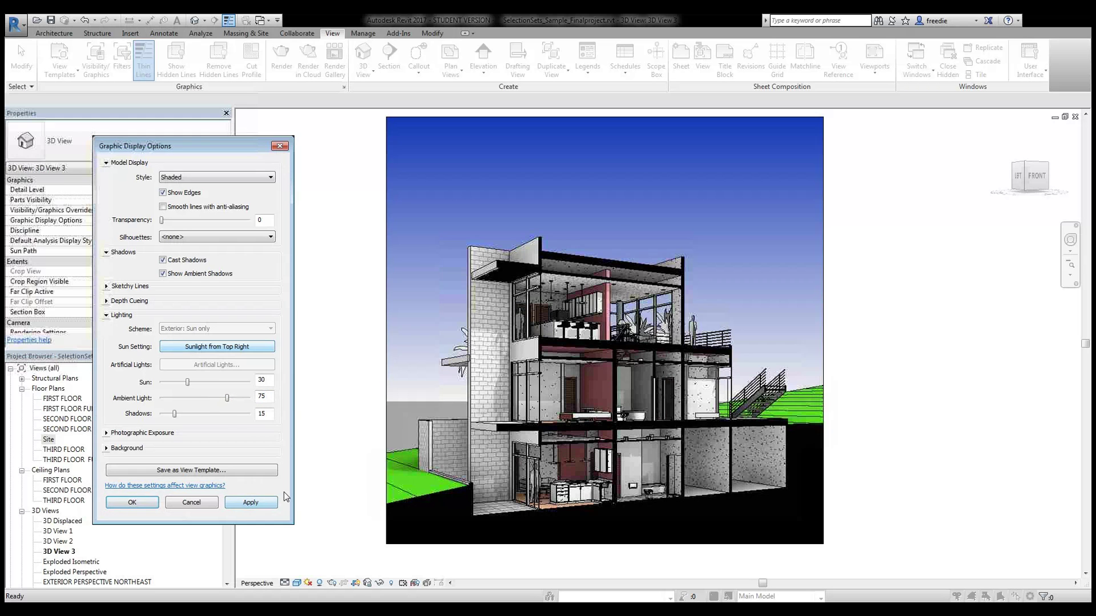
double_click(264, 397)
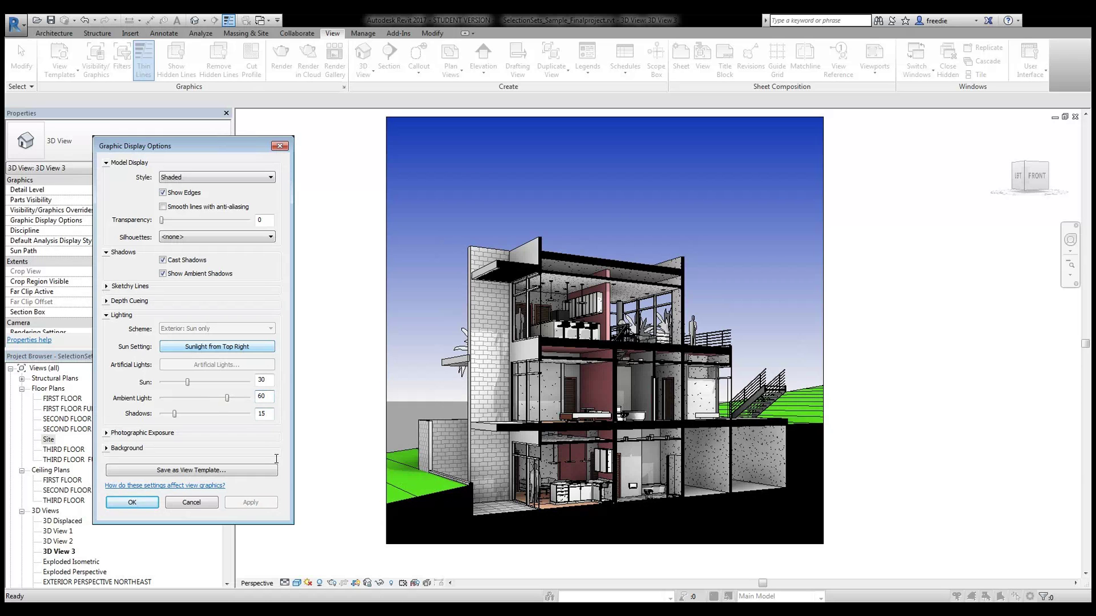
type("60")
key("Tab")
left_click(253, 503)
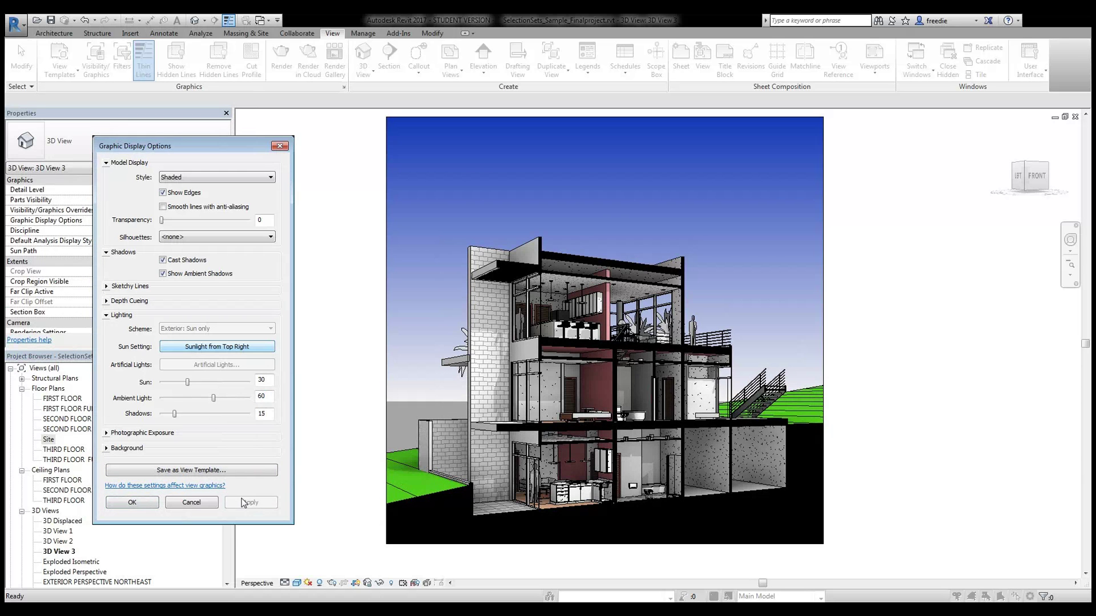
Close Graphic Display Options, shift the house slightly left, and show the visual style list
key("Return")
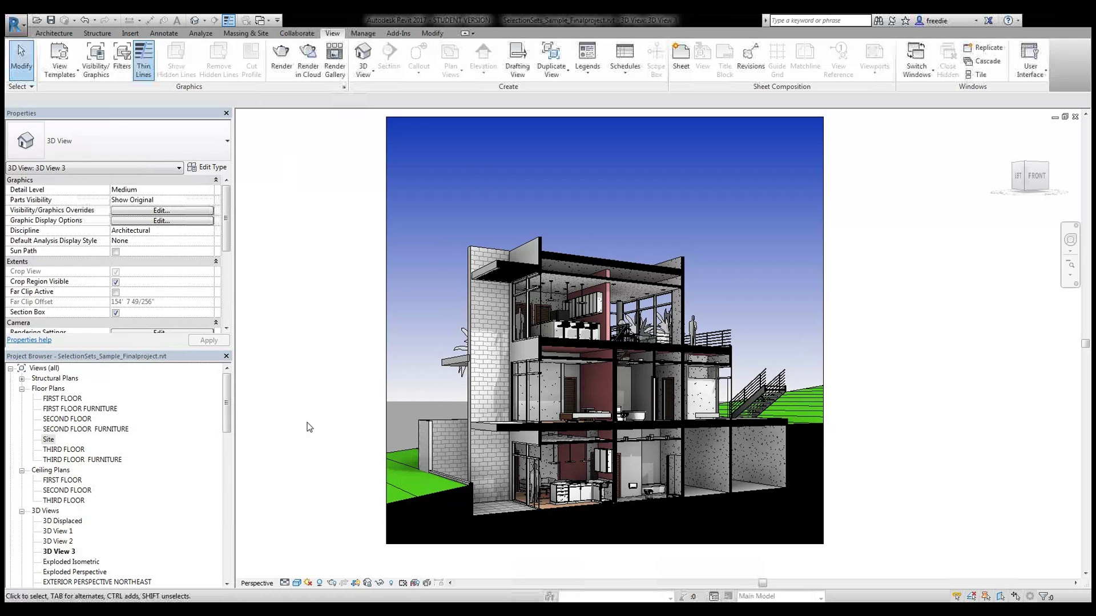
middle_click_drag(879, 383, 856, 388)
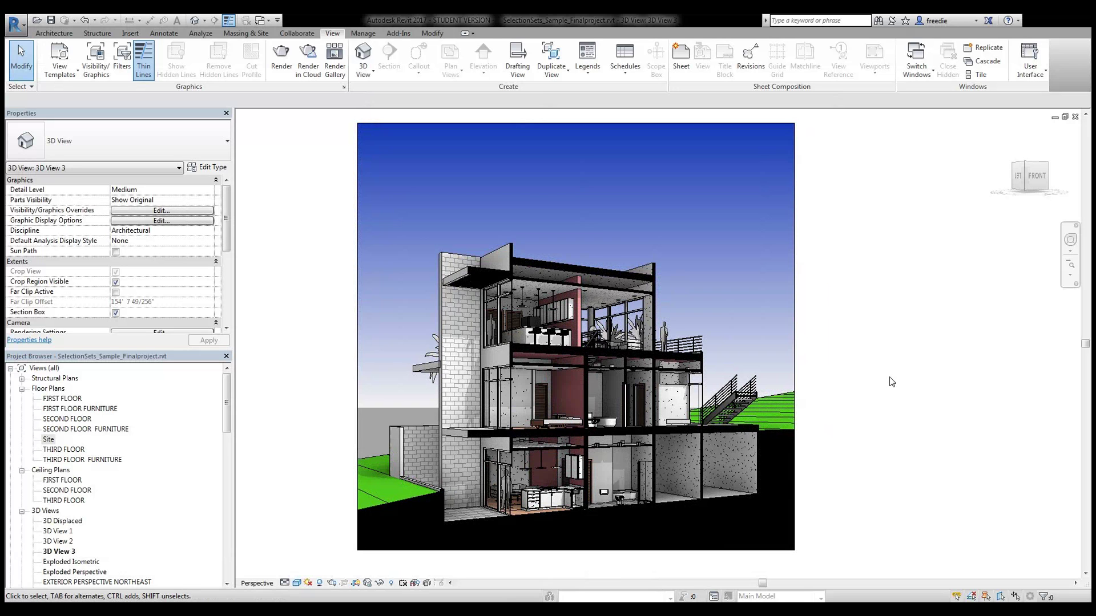
left_click(297, 583)
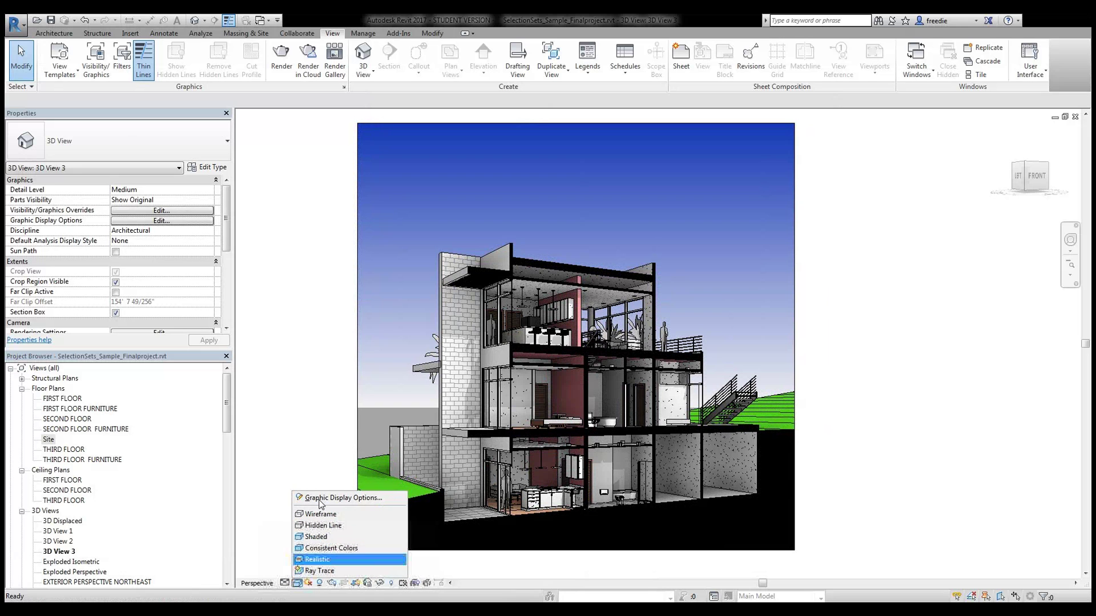
In Graphic Display Options lighting, try a Shadows intensity of 30, then apply 20 instead
left_click(361, 497)
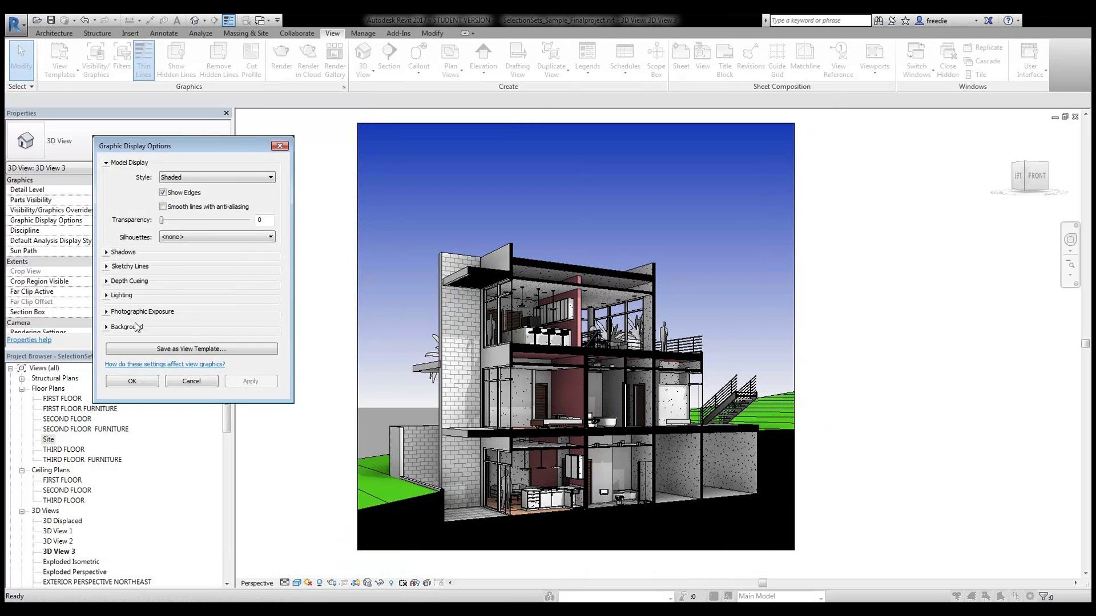
left_click(107, 296)
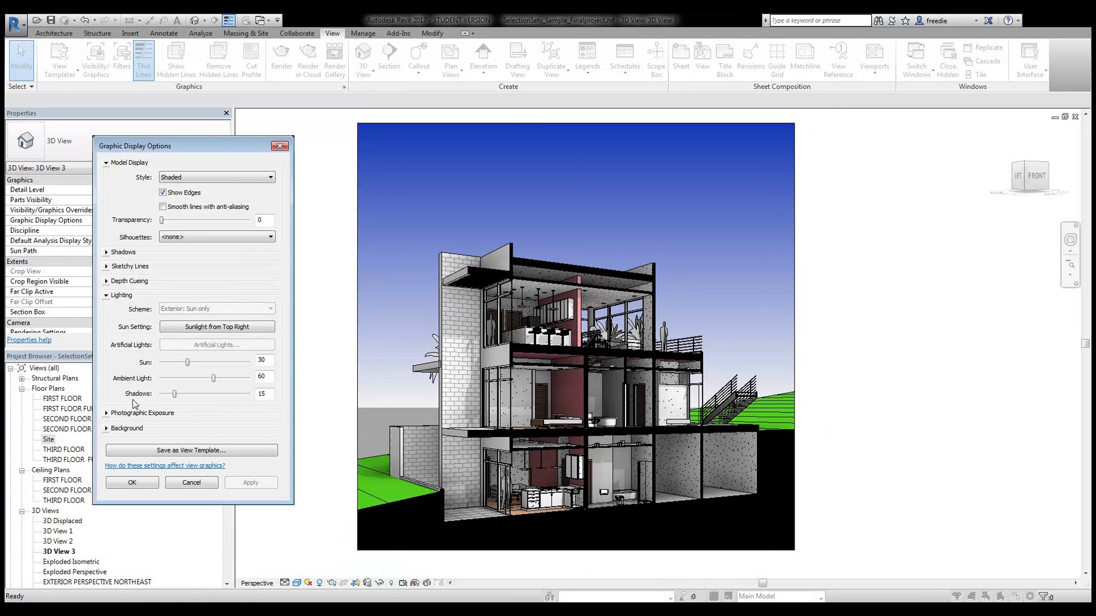
double_click(262, 392)
type("30")
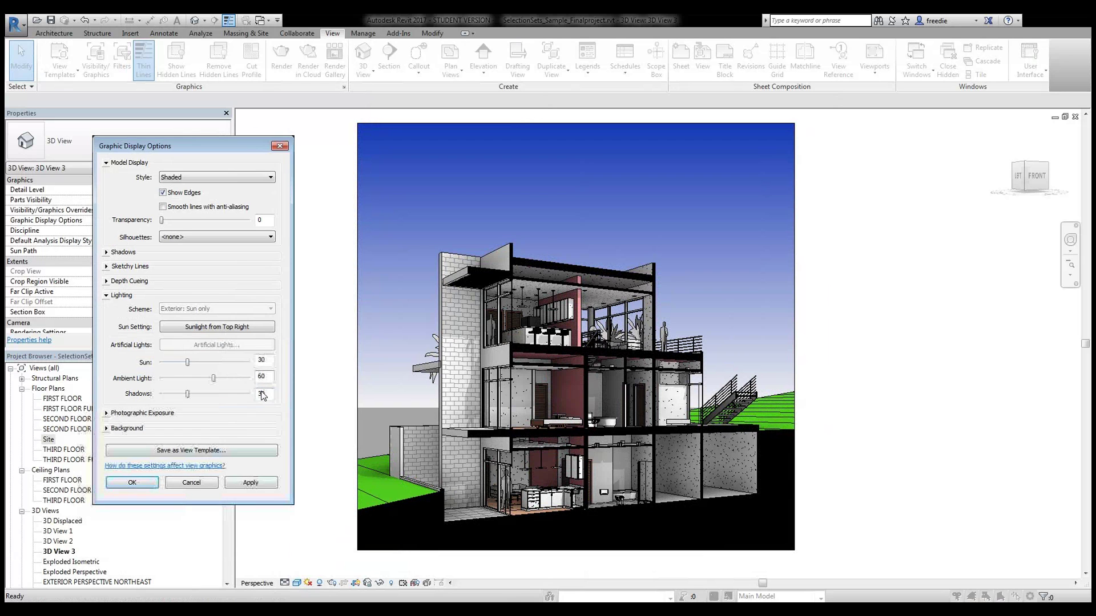
left_click(253, 483)
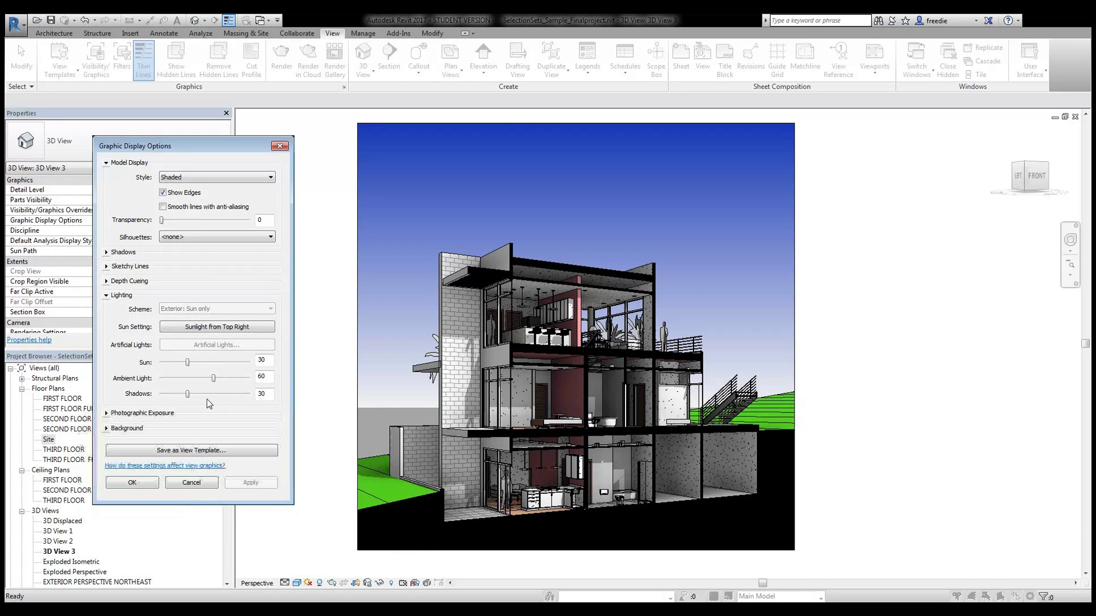
double_click(272, 397)
type("20")
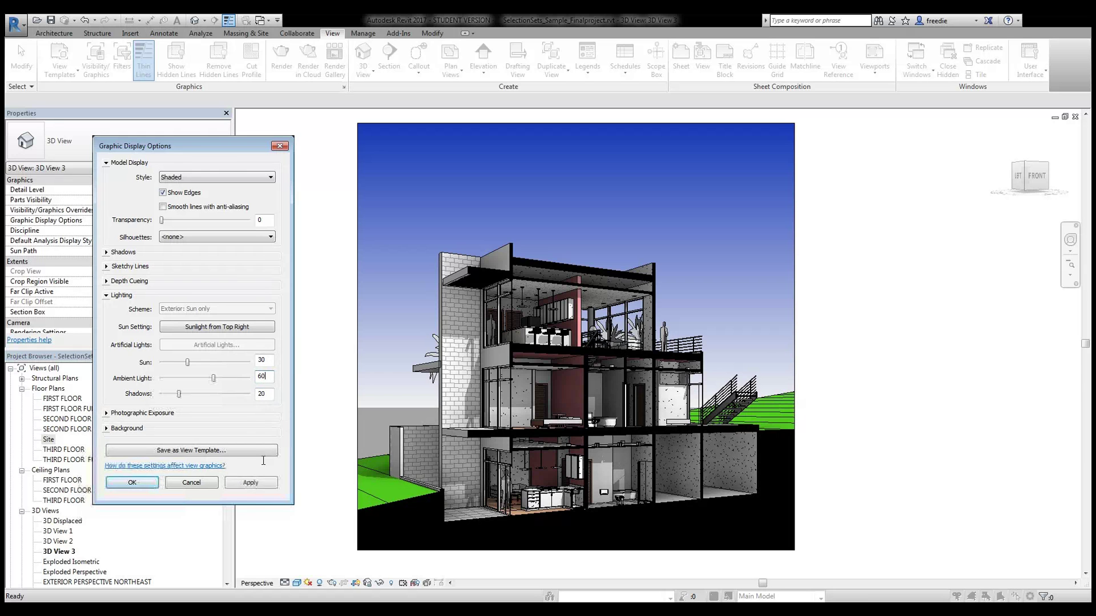
left_click(251, 483)
left_click(132, 482)
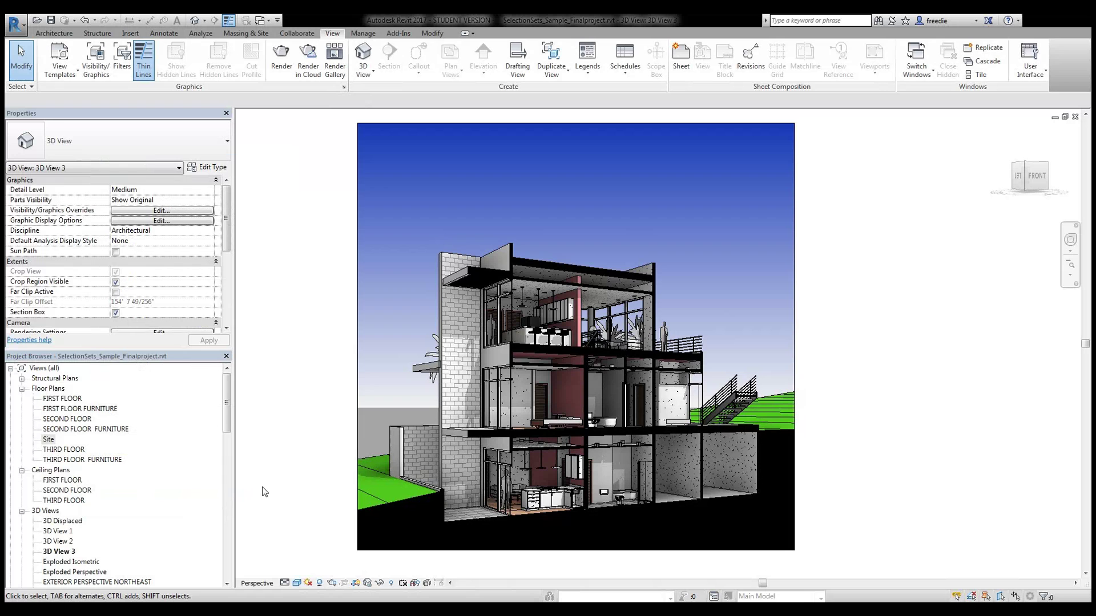
right_click(67, 551)
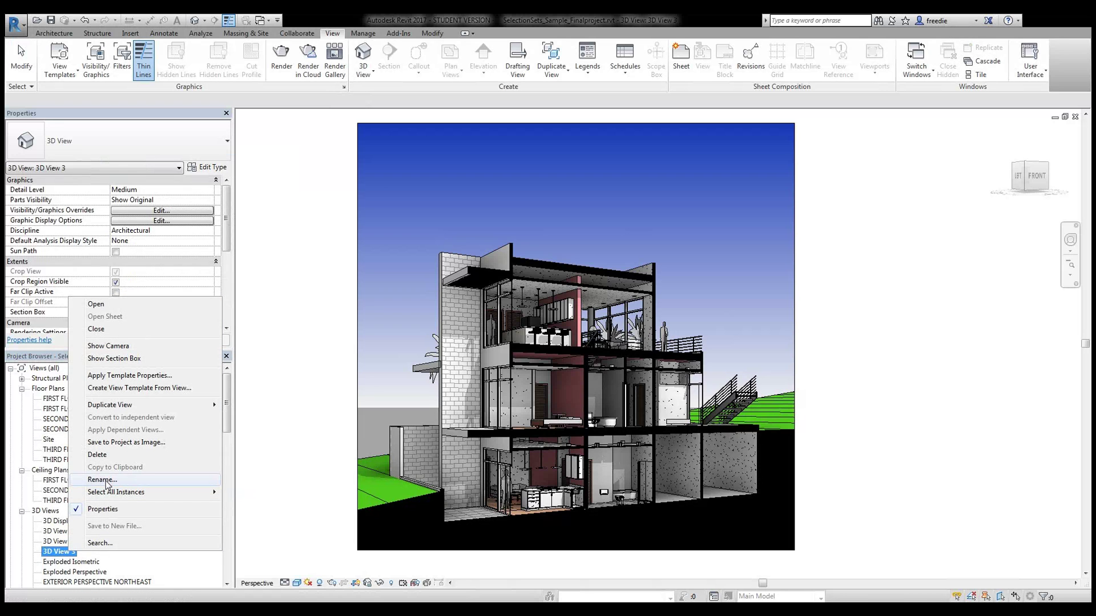
left_click(308, 451)
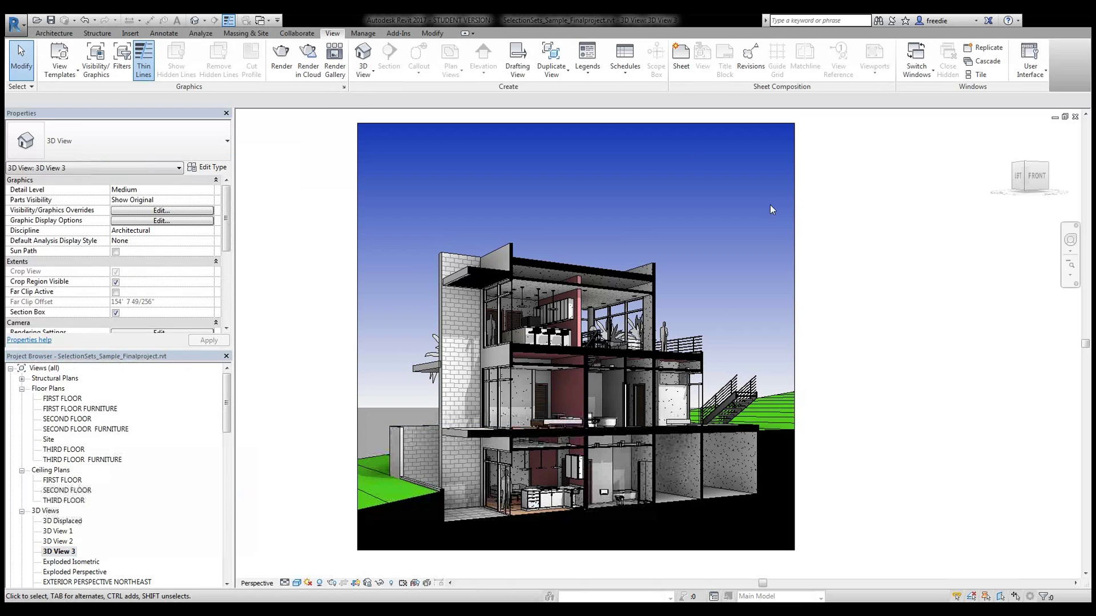